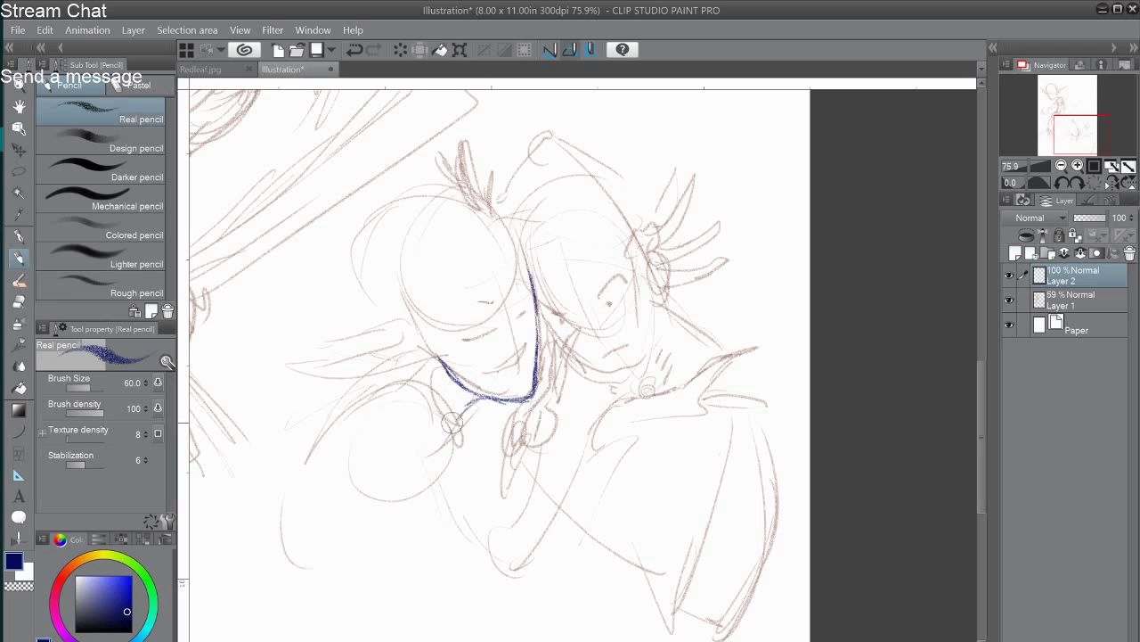
Sketch the left figure's shoulder, upper arm and reaching forearm over the rough in blue with the Real pencil.
{"action": "mouse_move", "coordinate": [414, 384]}
{"action": "left_mouse_down"}
{"action": "mouse_move", "coordinate": [449, 476]}
{"action": "mouse_move", "coordinate": [411, 485]}
{"action": "mouse_move", "coordinate": [495, 546]}
{"action": "left_mouse_up"}
{"action": "mouse_move", "coordinate": [406, 484]}
{"action": "left_mouse_down"}
{"action": "mouse_move", "coordinate": [470, 544]}
{"action": "mouse_move", "coordinate": [533, 507]}
{"action": "left_mouse_up"}
{"action": "key", "text": "ctrl+z"}
{"action": "key", "text": "ctrl+z"}
{"action": "key", "text": "ctrl+z"}
{"action": "left_click_drag", "start_coordinate": [438, 421], "coordinate": [506, 588]}
{"action": "mouse_move", "coordinate": [488, 545]}
{"action": "left_mouse_down"}
{"action": "mouse_move", "coordinate": [603, 429]}
{"action": "mouse_move", "coordinate": [677, 402]}
{"action": "left_mouse_up"}
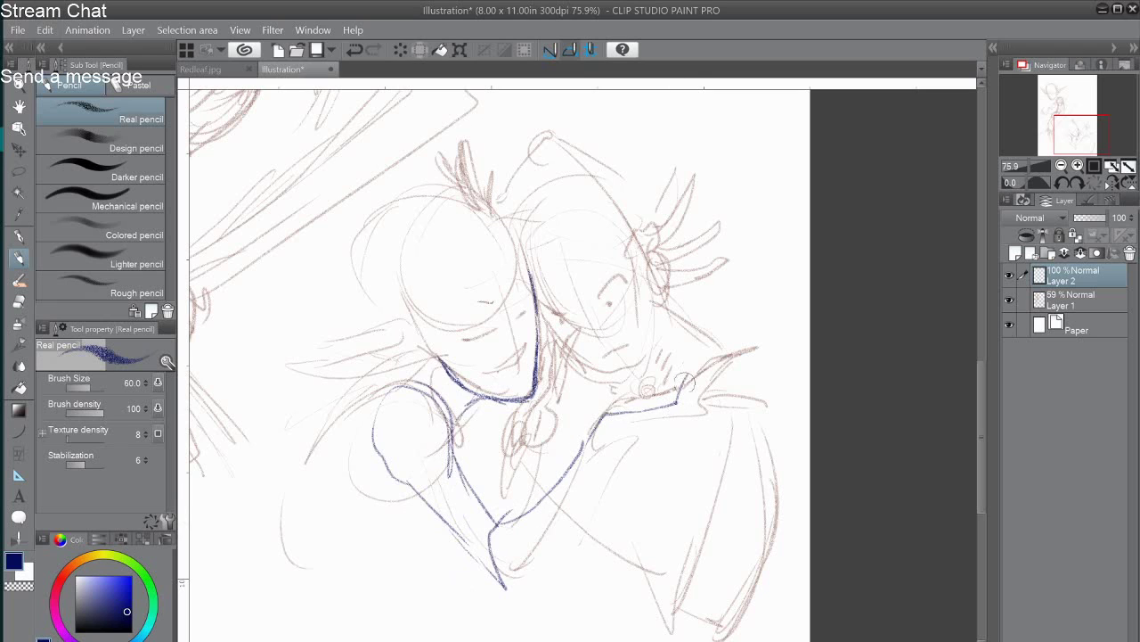
Draw the underside of the left figure's forearm from the wrist back to the elbow.
{"action": "mouse_move", "coordinate": [618, 446]}
{"action": "left_mouse_down"}
{"action": "mouse_move", "coordinate": [685, 424]}
{"action": "mouse_move", "coordinate": [678, 433]}
{"action": "mouse_move", "coordinate": [707, 391]}
{"action": "mouse_move", "coordinate": [691, 417]}
{"action": "left_mouse_up"}
{"action": "key", "text": "ctrl+z"}
{"action": "left_click_drag", "start_coordinate": [624, 446], "coordinate": [515, 599]}
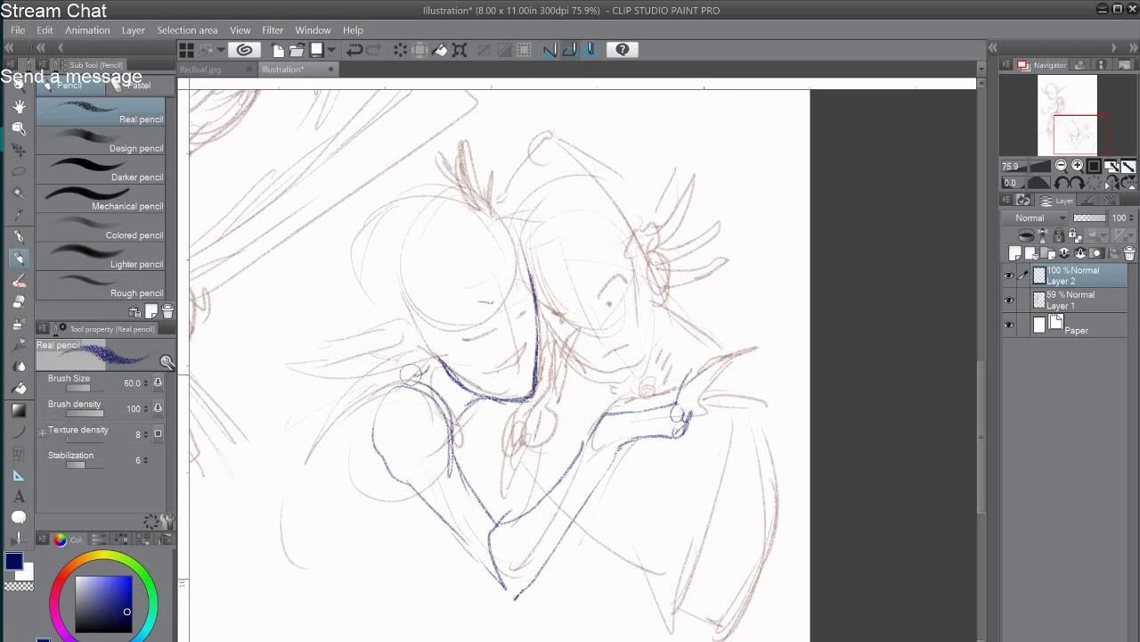
Sketch the left figure's curved back, lower torso contour, skull outline and pointed ear.
{"action": "mouse_move", "coordinate": [415, 348]}
{"action": "left_mouse_down"}
{"action": "mouse_move", "coordinate": [317, 427]}
{"action": "mouse_move", "coordinate": [294, 486]}
{"action": "left_mouse_up"}
{"action": "left_click_drag", "start_coordinate": [308, 538], "coordinate": [414, 526]}
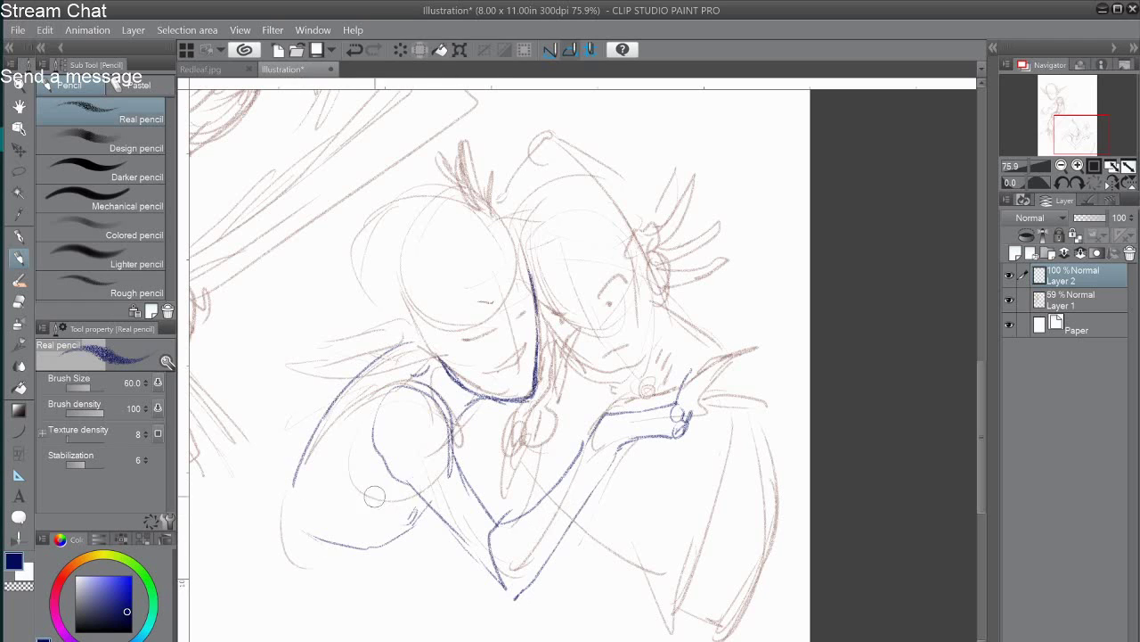
{"action": "left_click_drag", "start_coordinate": [374, 485], "coordinate": [403, 510]}
{"action": "left_click_drag", "start_coordinate": [403, 519], "coordinate": [364, 539]}
{"action": "mouse_move", "coordinate": [392, 233]}
{"action": "left_mouse_down"}
{"action": "mouse_move", "coordinate": [436, 294]}
{"action": "mouse_move", "coordinate": [413, 326]}
{"action": "mouse_move", "coordinate": [317, 338]}
{"action": "mouse_move", "coordinate": [431, 358]}
{"action": "left_mouse_up"}
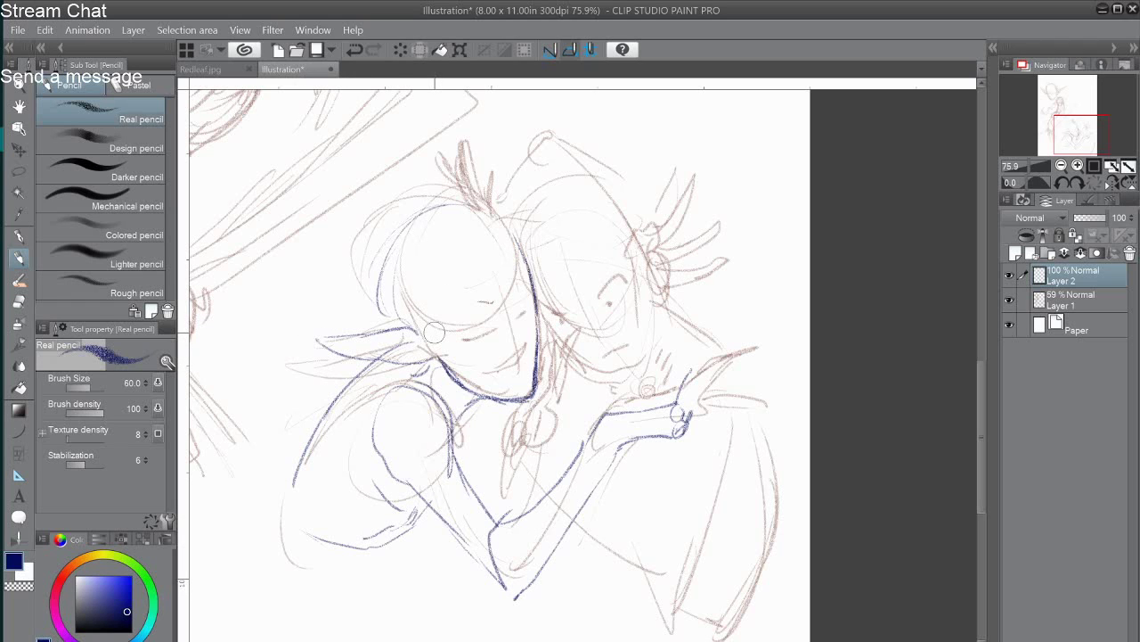
Outline the right figure's head and pointed ear on Layer 2, checking the sketch against Layer 1.
{"action": "left_click", "coordinate": [1008, 301]}
{"action": "left_click", "coordinate": [1009, 301]}
{"action": "left_click", "coordinate": [1074, 279]}
{"action": "mouse_move", "coordinate": [571, 355]}
{"action": "left_mouse_down"}
{"action": "mouse_move", "coordinate": [617, 382]}
{"action": "mouse_move", "coordinate": [640, 381]}
{"action": "mouse_move", "coordinate": [627, 385]}
{"action": "mouse_move", "coordinate": [659, 324]}
{"action": "mouse_move", "coordinate": [642, 278]}
{"action": "mouse_move", "coordinate": [600, 203]}
{"action": "mouse_move", "coordinate": [517, 234]}
{"action": "left_mouse_up"}
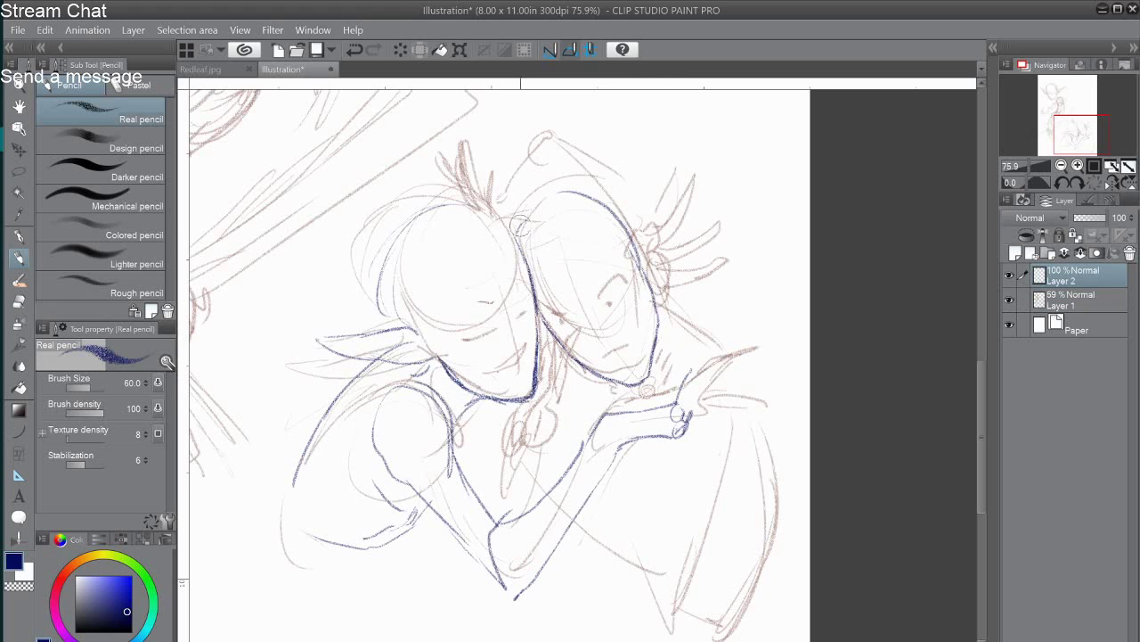
{"action": "mouse_move", "coordinate": [646, 269]}
{"action": "left_mouse_down"}
{"action": "mouse_move", "coordinate": [661, 234]}
{"action": "mouse_move", "coordinate": [656, 283]}
{"action": "mouse_move", "coordinate": [659, 265]}
{"action": "left_mouse_up"}
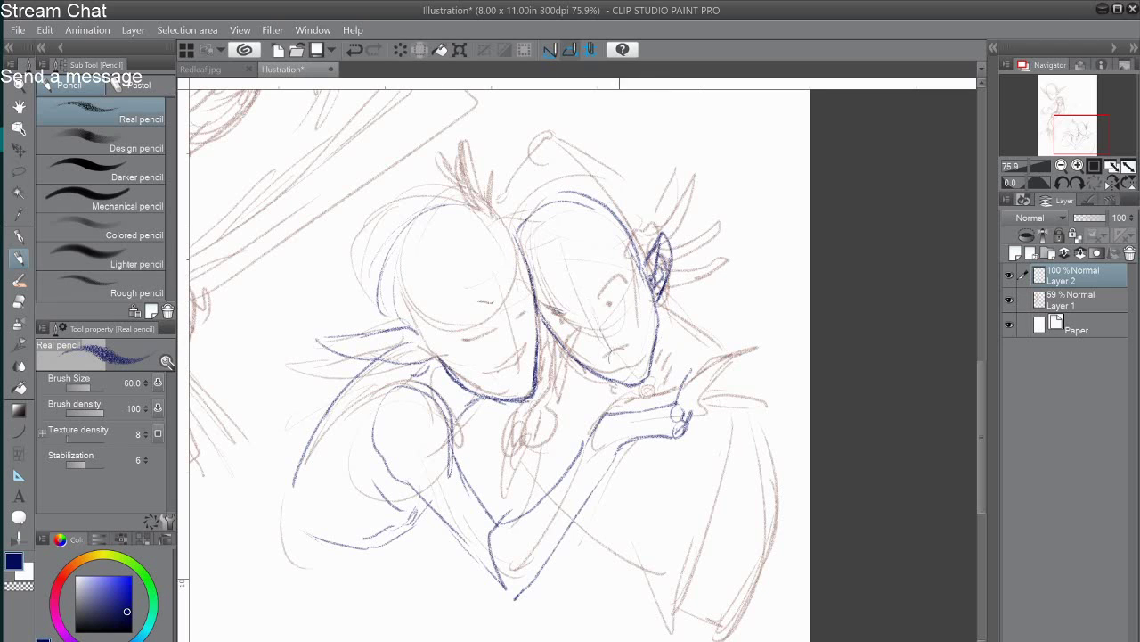
Sketch the right figure's shoulder and bent arm, ending in a hand raised under the left figure's chin.
{"action": "left_click_drag", "start_coordinate": [661, 307], "coordinate": [726, 350]}
{"action": "left_click_drag", "start_coordinate": [749, 426], "coordinate": [712, 548]}
{"action": "left_click_drag", "start_coordinate": [681, 417], "coordinate": [704, 429]}
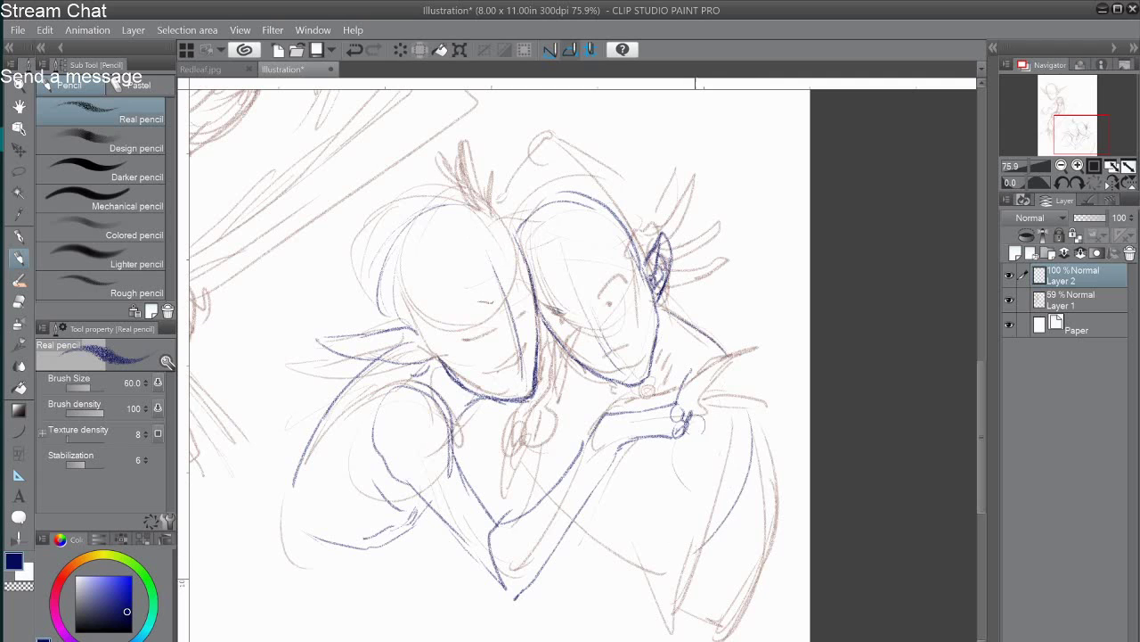
{"action": "mouse_move", "coordinate": [733, 350]}
{"action": "left_mouse_down"}
{"action": "mouse_move", "coordinate": [671, 443]}
{"action": "mouse_move", "coordinate": [631, 559]}
{"action": "left_mouse_up"}
{"action": "left_click_drag", "start_coordinate": [739, 505], "coordinate": [661, 608]}
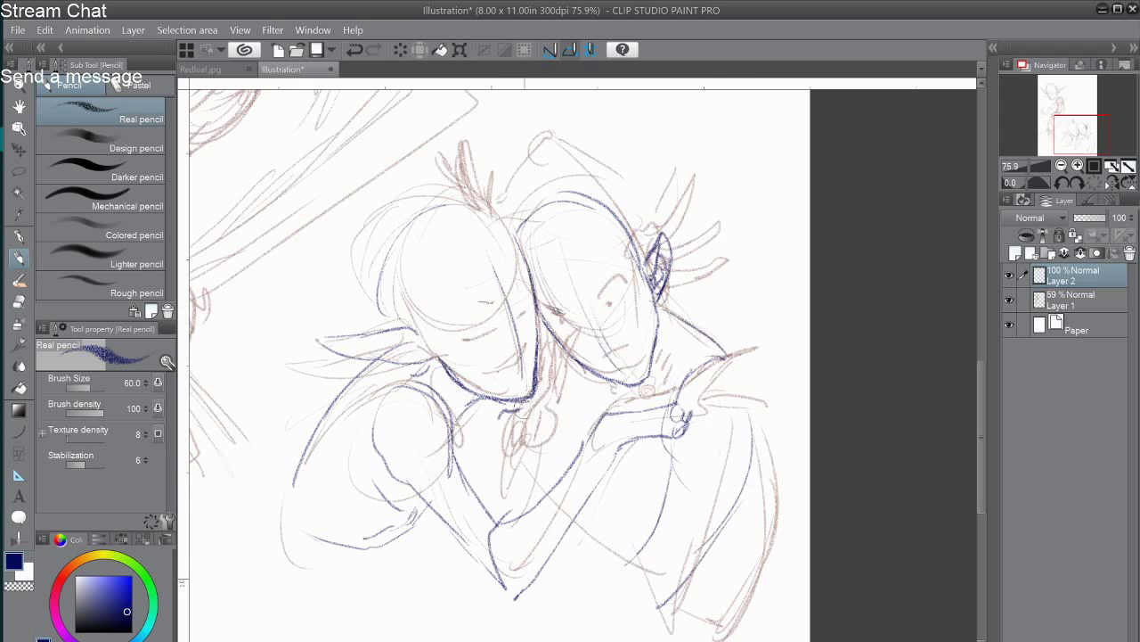
{"action": "mouse_move", "coordinate": [520, 412]}
{"action": "left_mouse_down"}
{"action": "mouse_move", "coordinate": [557, 355]}
{"action": "mouse_move", "coordinate": [537, 424]}
{"action": "mouse_move", "coordinate": [484, 427]}
{"action": "mouse_move", "coordinate": [529, 427]}
{"action": "mouse_move", "coordinate": [500, 438]}
{"action": "mouse_move", "coordinate": [537, 432]}
{"action": "mouse_move", "coordinate": [526, 441]}
{"action": "mouse_move", "coordinate": [618, 592]}
{"action": "mouse_move", "coordinate": [614, 535]}
{"action": "mouse_move", "coordinate": [610, 599]}
{"action": "mouse_move", "coordinate": [741, 446]}
{"action": "left_mouse_up"}
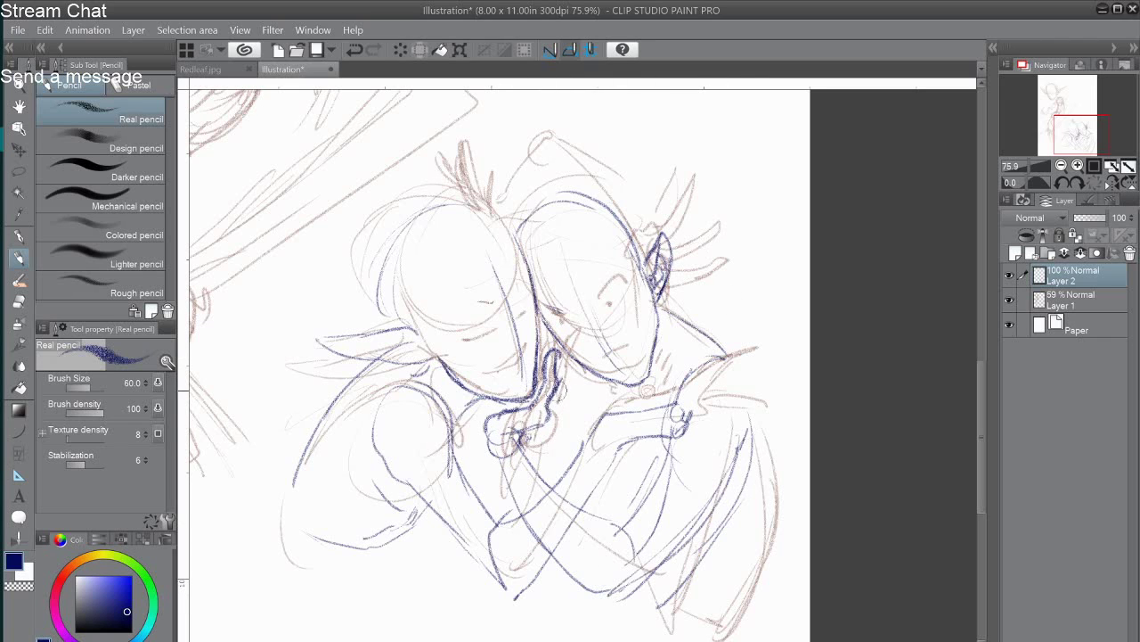
{"action": "mouse_move", "coordinate": [561, 392]}
{"action": "left_mouse_down"}
{"action": "mouse_move", "coordinate": [552, 353]}
{"action": "mouse_move", "coordinate": [530, 388]}
{"action": "mouse_move", "coordinate": [522, 355]}
{"action": "left_mouse_up"}
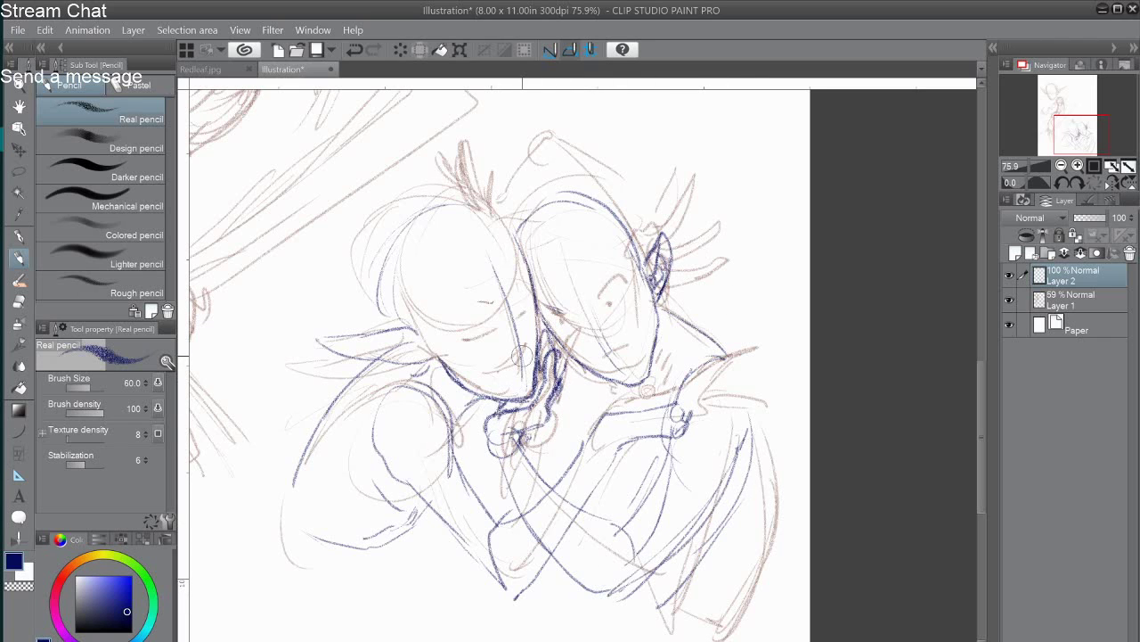
Lower Layer 1's opacity to 21% and make Layer 2 the active layer again.
{"action": "left_click", "coordinate": [1008, 301]}
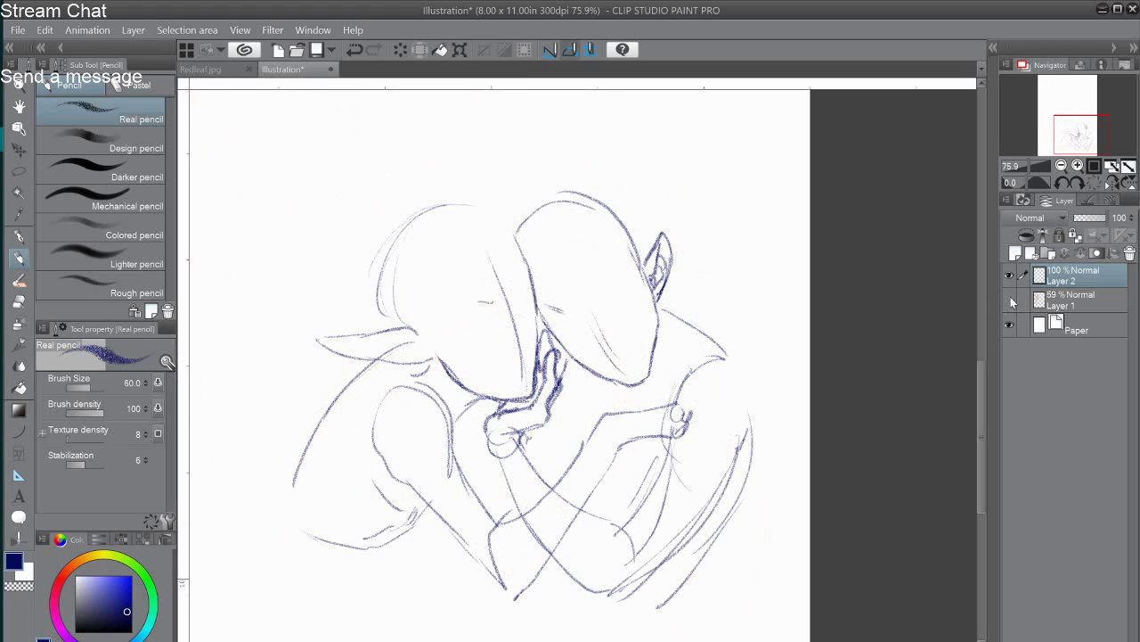
{"action": "left_click", "coordinate": [1009, 300]}
{"action": "left_click", "coordinate": [1073, 301]}
{"action": "left_click", "coordinate": [1081, 219]}
{"action": "left_click", "coordinate": [1072, 275]}
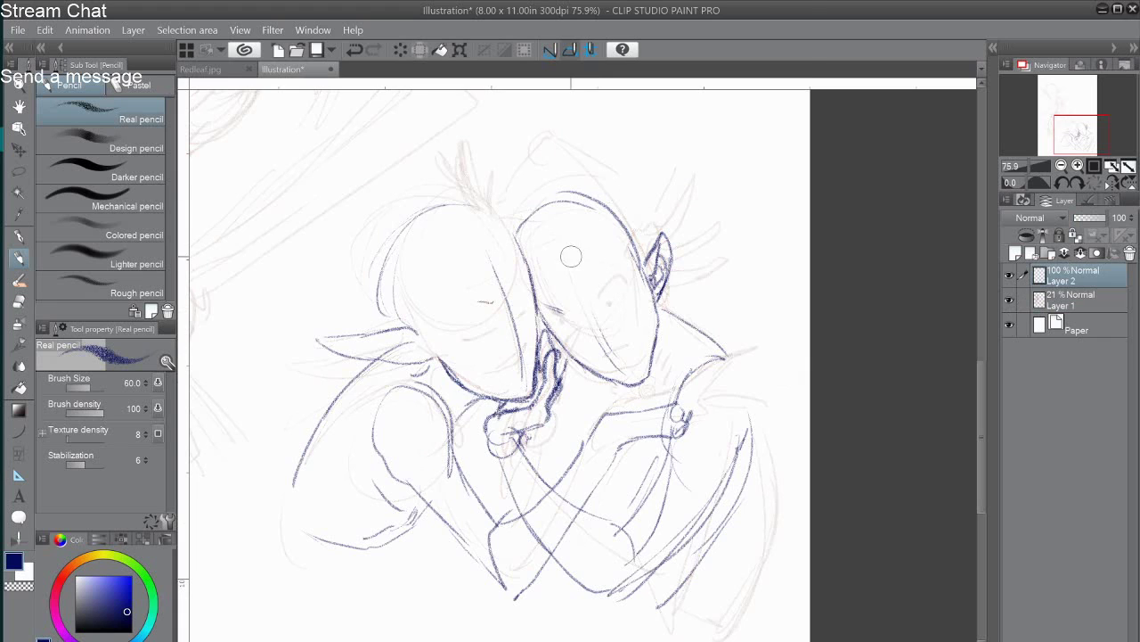
Draw the right figure's brows, eyes, nose and mouth, using Redleaf.jpg as the character reference.
{"action": "left_click", "coordinate": [203, 69]}
{"action": "left_click", "coordinate": [284, 69]}
{"action": "mouse_move", "coordinate": [598, 308]}
{"action": "left_mouse_down"}
{"action": "mouse_move", "coordinate": [620, 273]}
{"action": "mouse_move", "coordinate": [591, 277]}
{"action": "mouse_move", "coordinate": [590, 338]}
{"action": "mouse_move", "coordinate": [613, 356]}
{"action": "mouse_move", "coordinate": [615, 311]}
{"action": "mouse_move", "coordinate": [625, 310]}
{"action": "mouse_move", "coordinate": [590, 327]}
{"action": "mouse_move", "coordinate": [618, 343]}
{"action": "mouse_move", "coordinate": [608, 357]}
{"action": "mouse_move", "coordinate": [623, 343]}
{"action": "mouse_move", "coordinate": [604, 364]}
{"action": "mouse_move", "coordinate": [635, 351]}
{"action": "left_mouse_up"}
{"action": "key", "text": "ctrl+z"}
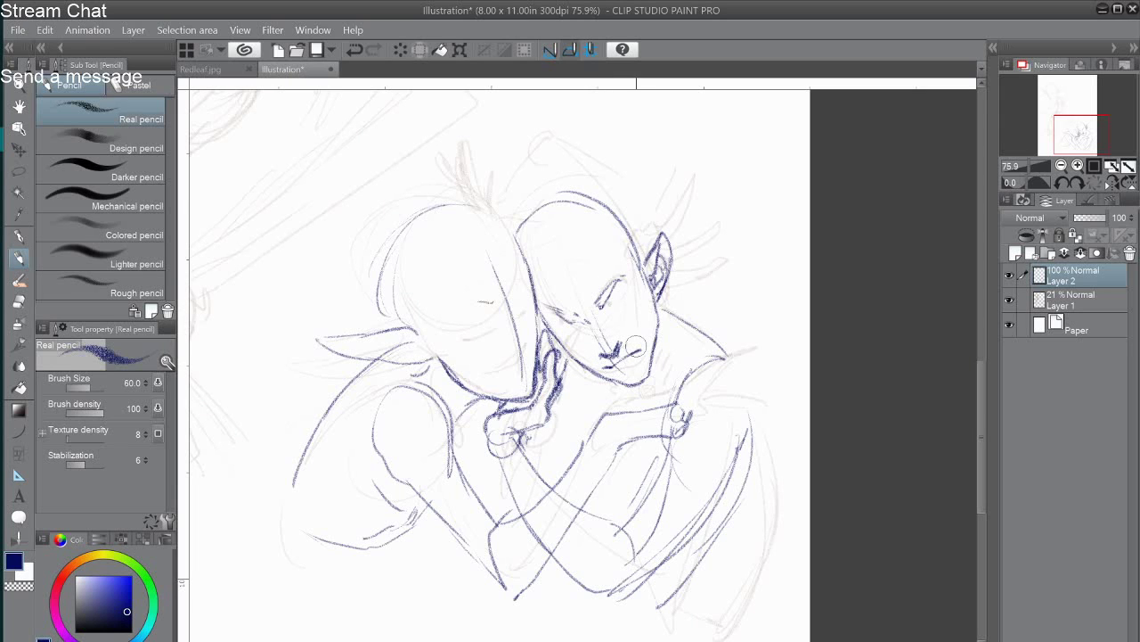
{"action": "key", "text": "ctrl+z"}
{"action": "left_click_drag", "start_coordinate": [605, 309], "coordinate": [625, 299]}
{"action": "mouse_move", "coordinate": [562, 324]}
{"action": "left_mouse_down"}
{"action": "mouse_move", "coordinate": [582, 305]}
{"action": "mouse_move", "coordinate": [614, 314]}
{"action": "left_mouse_up"}
Sketch the right figure's forehead strands, hairline and swept-up hair on top of the head.
{"action": "left_click_drag", "start_coordinate": [580, 273], "coordinate": [587, 242]}
{"action": "mouse_move", "coordinate": [568, 240]}
{"action": "left_mouse_down"}
{"action": "mouse_move", "coordinate": [574, 270]}
{"action": "mouse_move", "coordinate": [584, 198]}
{"action": "left_mouse_up"}
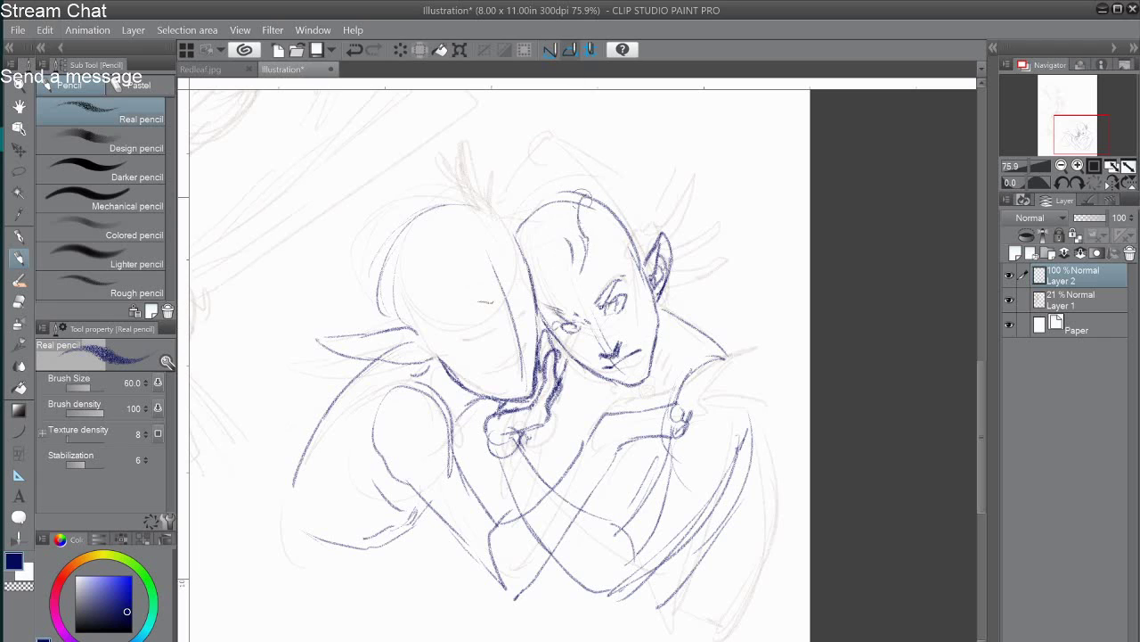
{"action": "left_click_drag", "start_coordinate": [560, 279], "coordinate": [517, 212]}
{"action": "left_click_drag", "start_coordinate": [582, 270], "coordinate": [577, 238]}
{"action": "key", "text": "ctrl+z"}
{"action": "mouse_move", "coordinate": [534, 280]}
{"action": "left_mouse_down"}
{"action": "mouse_move", "coordinate": [508, 198]}
{"action": "mouse_move", "coordinate": [575, 174]}
{"action": "left_mouse_up"}
{"action": "left_click_drag", "start_coordinate": [579, 200], "coordinate": [592, 182]}
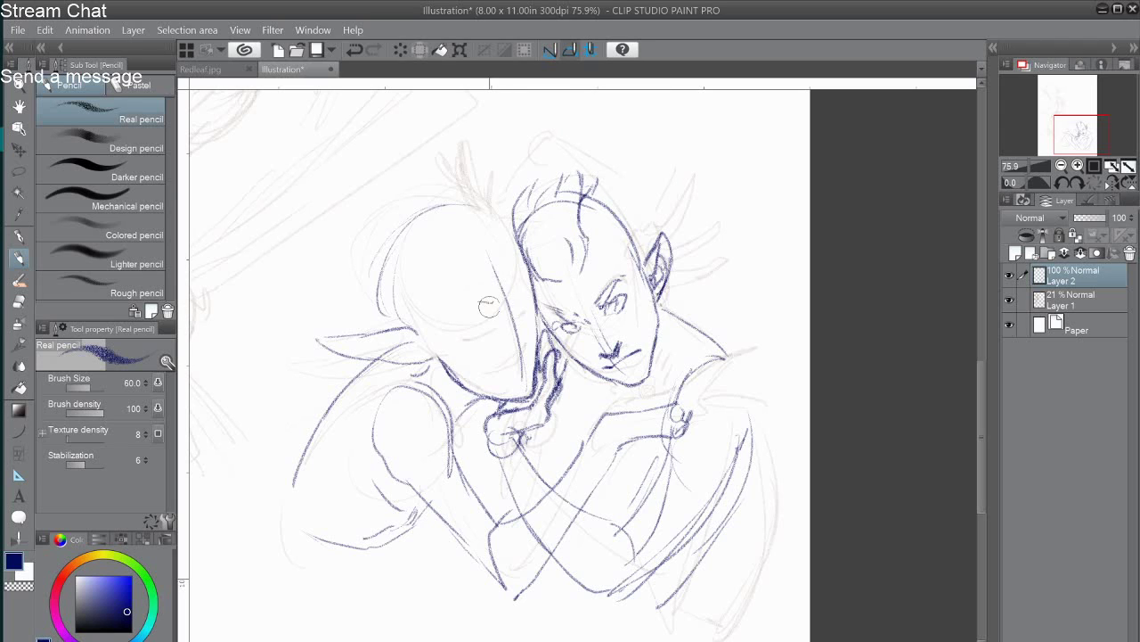
Draw the left figure's worried eyebrows, lowered eyes, nose and slight smile.
{"action": "mouse_move", "coordinate": [495, 296]}
{"action": "left_mouse_down"}
{"action": "mouse_move", "coordinate": [456, 312]}
{"action": "mouse_move", "coordinate": [472, 308]}
{"action": "left_mouse_up"}
{"action": "left_click_drag", "start_coordinate": [516, 304], "coordinate": [529, 300]}
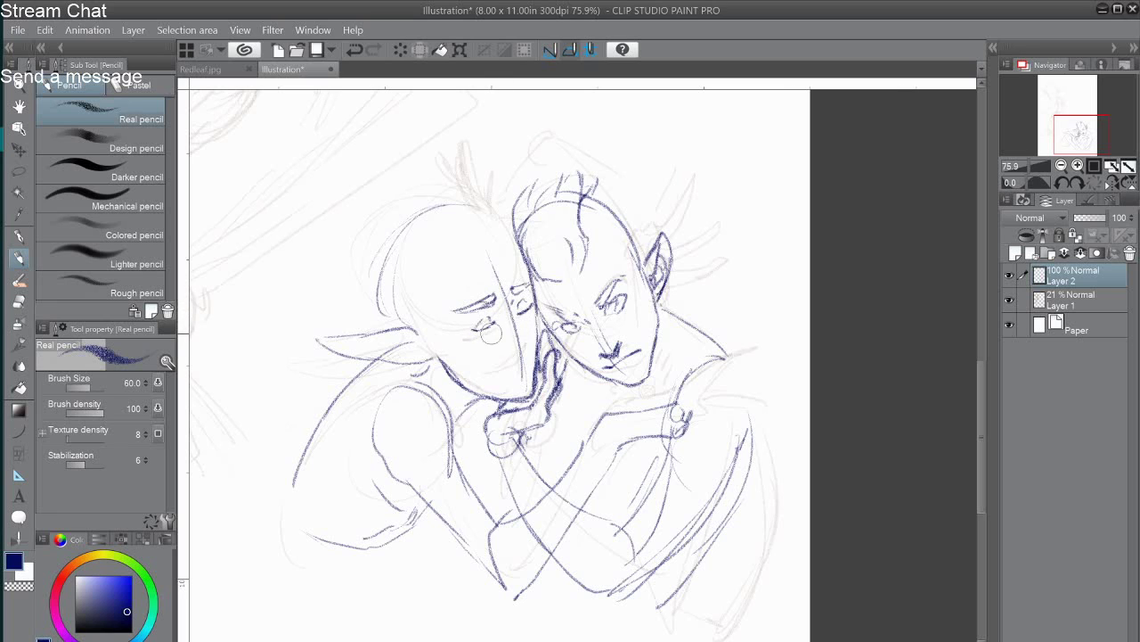
{"action": "key", "text": "ctrl+z"}
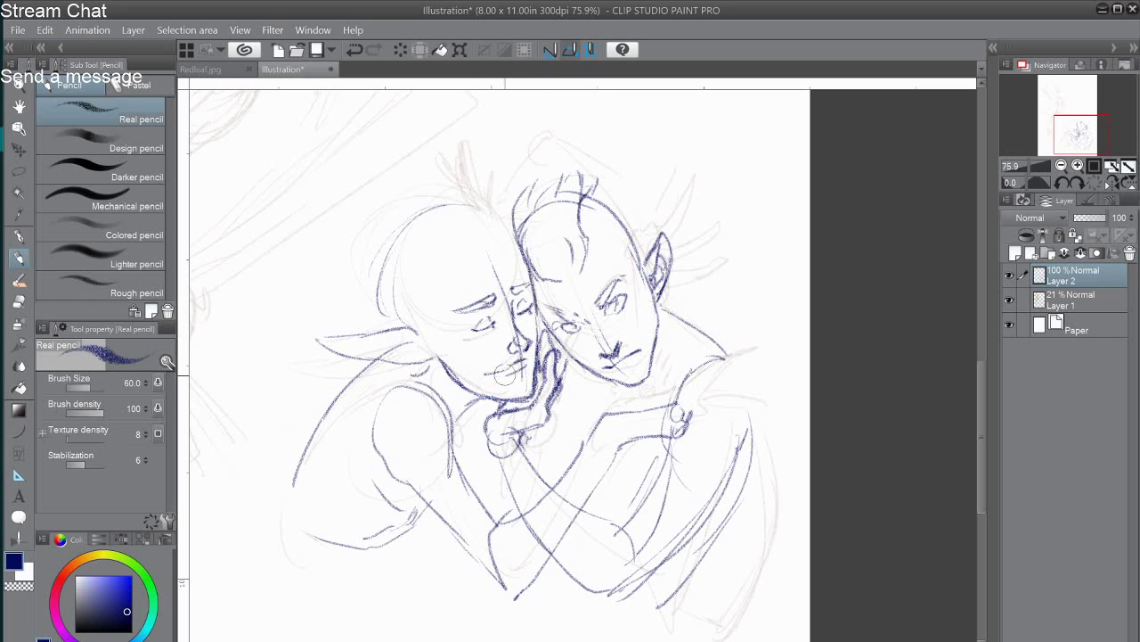
Sketch the left figure's jagged fringe and the hair over the crown, using Redleaf.jpg as reference.
{"action": "left_click", "coordinate": [223, 68]}
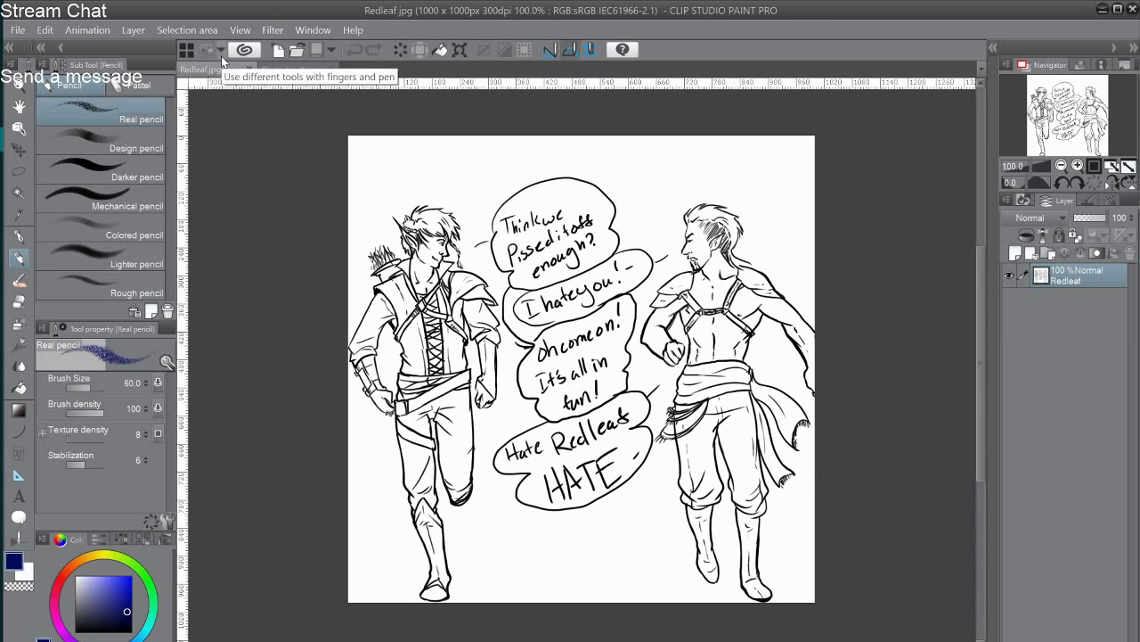
{"action": "left_click", "coordinate": [307, 69]}
{"action": "left_click_drag", "start_coordinate": [443, 291], "coordinate": [440, 363]}
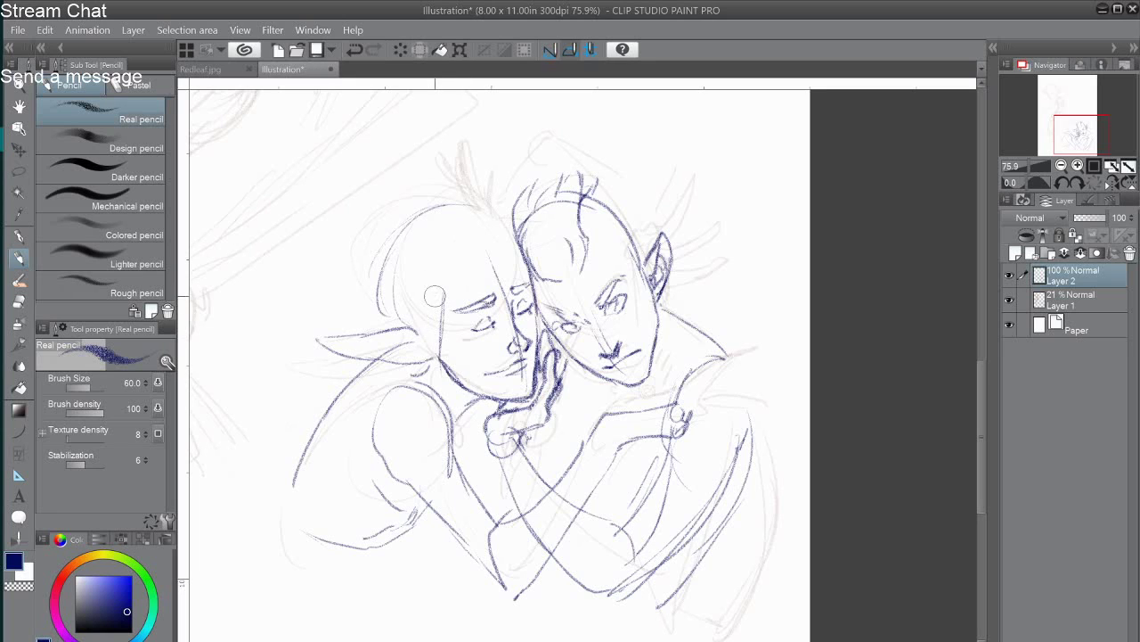
{"action": "mouse_move", "coordinate": [411, 284]}
{"action": "left_mouse_down"}
{"action": "mouse_move", "coordinate": [442, 301]}
{"action": "mouse_move", "coordinate": [436, 383]}
{"action": "left_mouse_up"}
{"action": "mouse_move", "coordinate": [454, 271]}
{"action": "left_mouse_down"}
{"action": "mouse_move", "coordinate": [452, 308]}
{"action": "mouse_move", "coordinate": [503, 301]}
{"action": "left_mouse_up"}
{"action": "left_click_drag", "start_coordinate": [484, 266], "coordinate": [494, 304]}
{"action": "left_click_drag", "start_coordinate": [508, 249], "coordinate": [514, 290]}
{"action": "left_click_drag", "start_coordinate": [392, 256], "coordinate": [416, 198]}
{"action": "mouse_move", "coordinate": [405, 233]}
{"action": "left_mouse_down"}
{"action": "mouse_move", "coordinate": [467, 204]}
{"action": "mouse_move", "coordinate": [548, 252]}
{"action": "mouse_move", "coordinate": [535, 297]}
{"action": "left_mouse_up"}
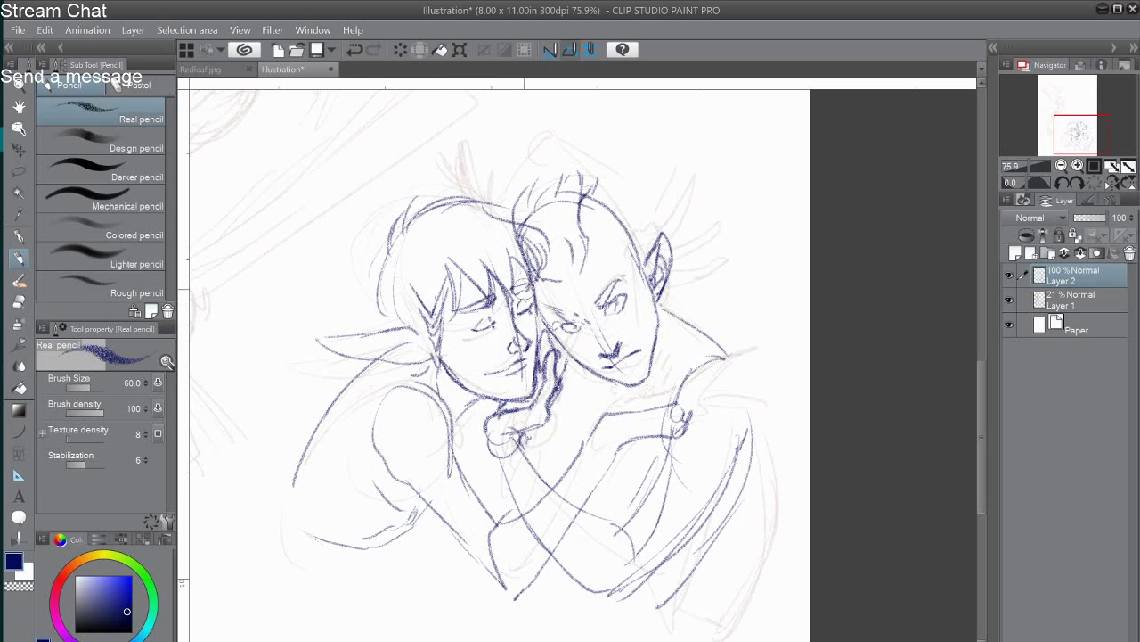
Add the left figure's side hair strands and redraw the long pointed ear.
{"action": "left_click_drag", "start_coordinate": [526, 259], "coordinate": [545, 328]}
{"action": "left_click_drag", "start_coordinate": [524, 290], "coordinate": [532, 303]}
{"action": "left_click_drag", "start_coordinate": [414, 303], "coordinate": [416, 348]}
{"action": "mouse_move", "coordinate": [381, 258]}
{"action": "left_mouse_down"}
{"action": "mouse_move", "coordinate": [390, 320]}
{"action": "mouse_move", "coordinate": [311, 335]}
{"action": "left_mouse_up"}
{"action": "left_click_drag", "start_coordinate": [311, 335], "coordinate": [400, 351]}
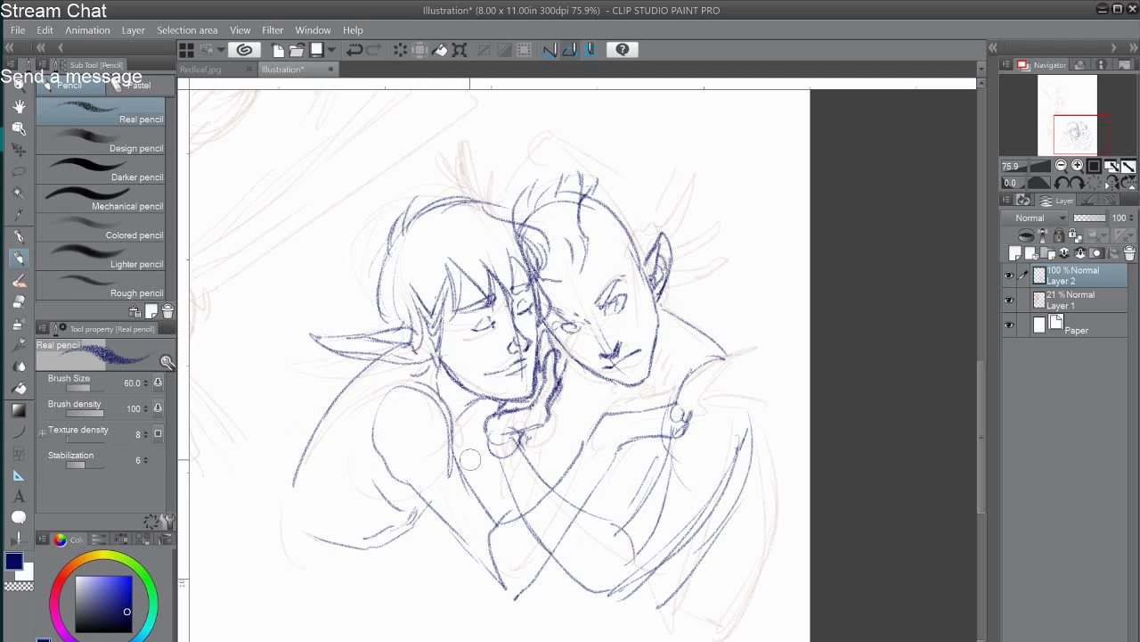
Add more upswept strands and a side hairline to the right figure's head.
{"action": "mouse_move", "coordinate": [599, 173]}
{"action": "left_mouse_down"}
{"action": "mouse_move", "coordinate": [577, 209]}
{"action": "mouse_move", "coordinate": [588, 171]}
{"action": "left_mouse_up"}
{"action": "left_click_drag", "start_coordinate": [595, 184], "coordinate": [638, 271]}
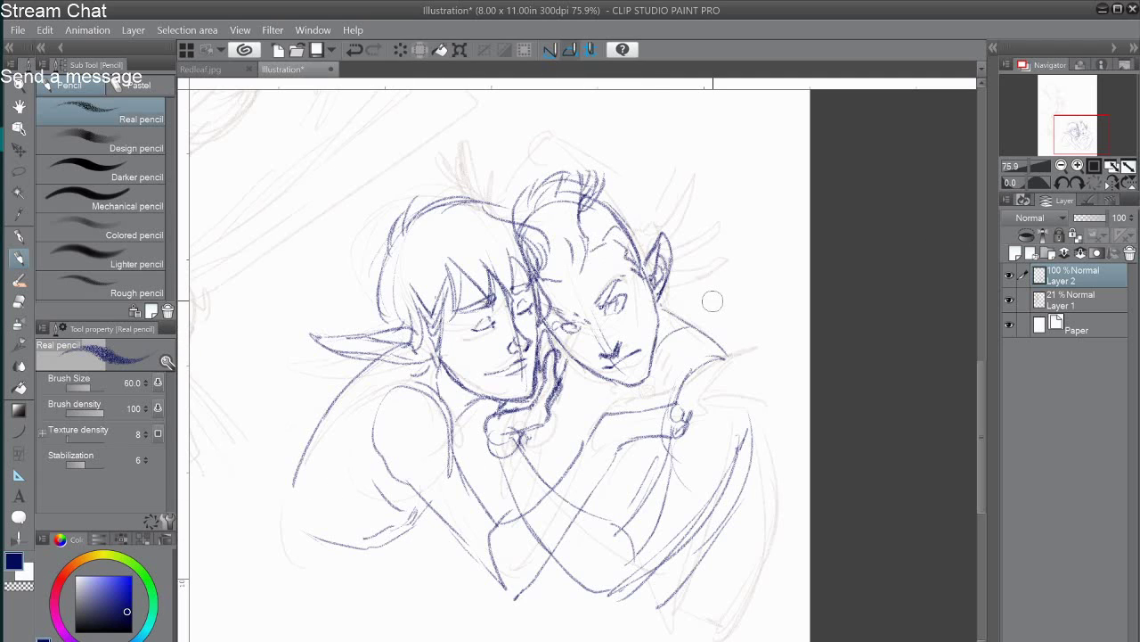
Sketch the left figure's hand gripping the right figure's shoulder, and strengthen the outline of that upper arm.
{"action": "left_click_drag", "start_coordinate": [658, 418], "coordinate": [681, 415]}
{"action": "mouse_move", "coordinate": [622, 408]}
{"action": "left_mouse_down"}
{"action": "mouse_move", "coordinate": [613, 449]}
{"action": "mouse_move", "coordinate": [665, 394]}
{"action": "mouse_move", "coordinate": [684, 406]}
{"action": "mouse_move", "coordinate": [683, 359]}
{"action": "mouse_move", "coordinate": [676, 402]}
{"action": "mouse_move", "coordinate": [732, 392]}
{"action": "mouse_move", "coordinate": [665, 430]}
{"action": "left_mouse_up"}
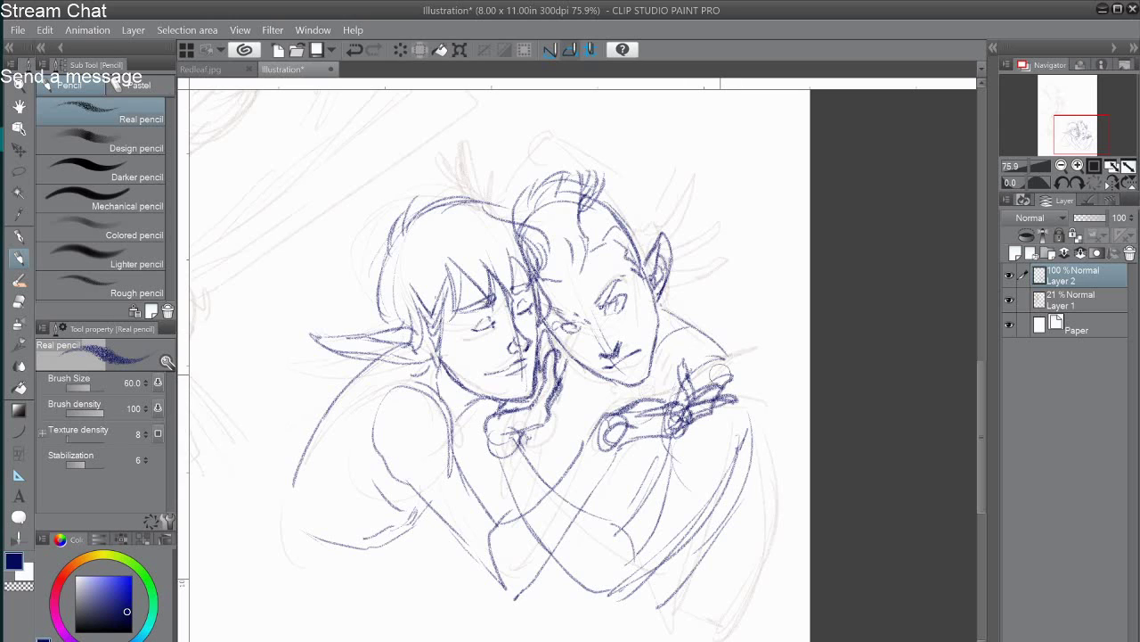
{"action": "left_click_drag", "start_coordinate": [723, 351], "coordinate": [750, 470]}
{"action": "left_click_drag", "start_coordinate": [662, 433], "coordinate": [629, 545]}
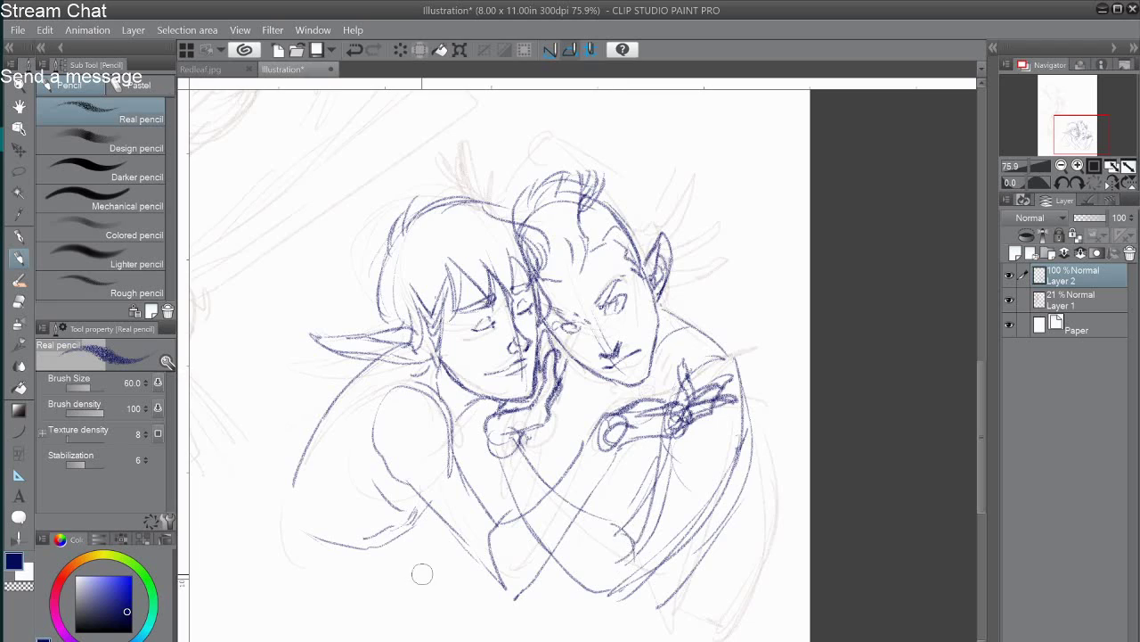
Sketch a hand with splayed fingers behind the right figure's ear, checking the drawing with Layer 1 hidden and shown.
{"action": "key", "text": "ctrl+minus"}
{"action": "mouse_move", "coordinate": [446, 374]}
{"action": "left_mouse_down"}
{"action": "mouse_move", "coordinate": [509, 472]}
{"action": "mouse_move", "coordinate": [611, 546]}
{"action": "mouse_move", "coordinate": [453, 389]}
{"action": "left_mouse_up"}
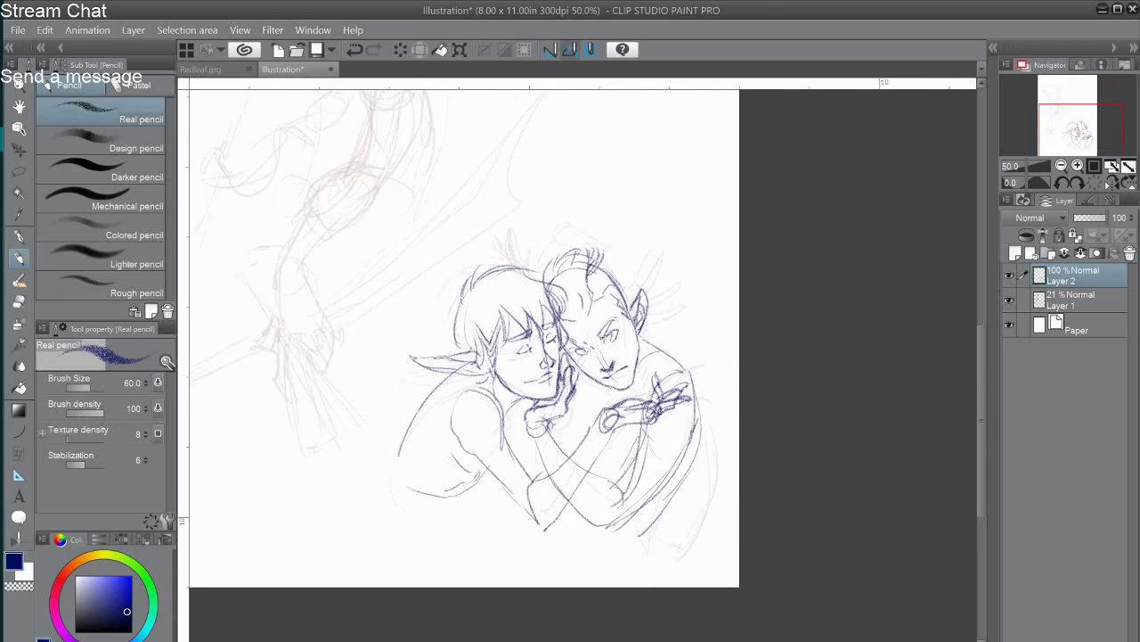
{"action": "scroll", "coordinate": [608, 377], "scroll_direction": "up", "scroll_amount": 5}
{"action": "left_click_drag", "start_coordinate": [570, 374], "coordinate": [613, 345]}
{"action": "left_click", "coordinate": [1010, 300]}
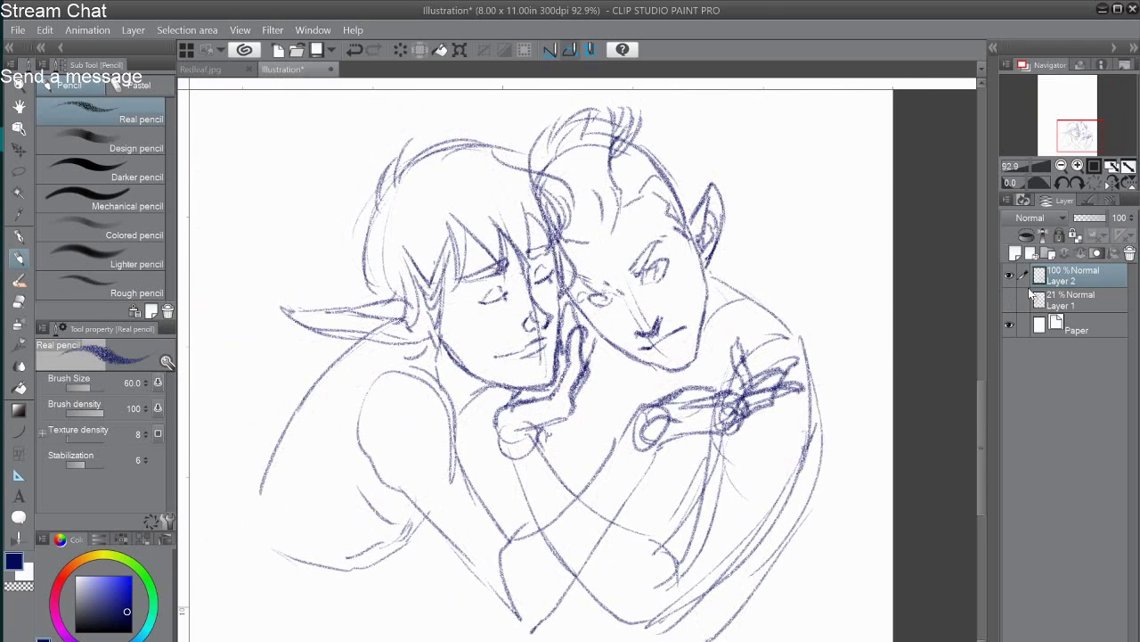
{"action": "left_click", "coordinate": [1010, 301]}
{"action": "left_click_drag", "start_coordinate": [684, 185], "coordinate": [727, 163]}
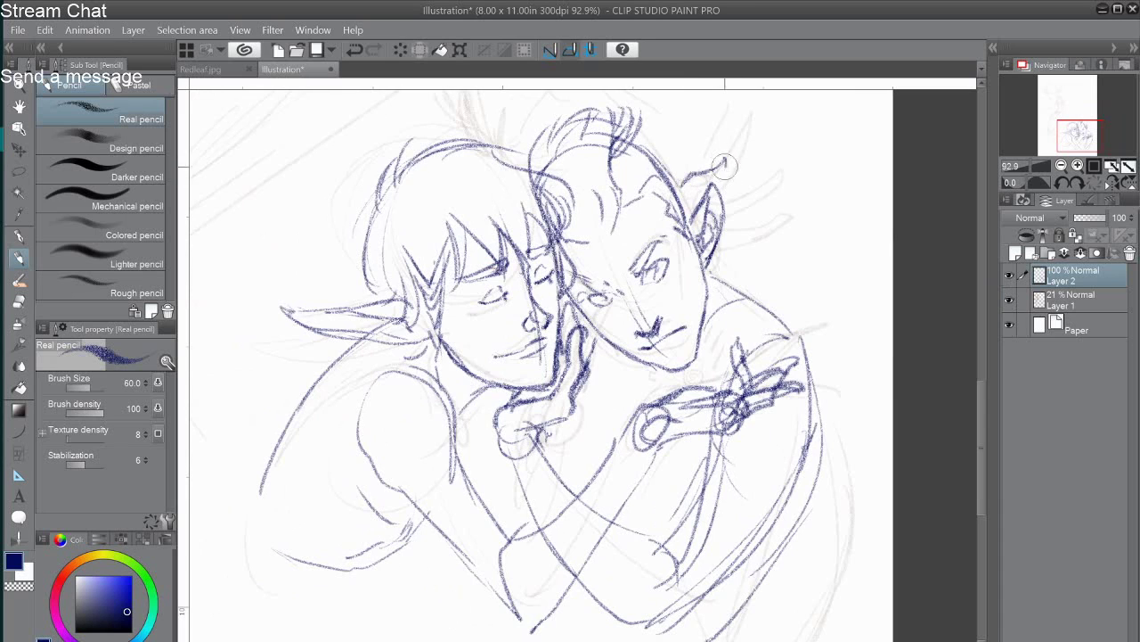
{"action": "mouse_move", "coordinate": [690, 202]}
{"action": "left_mouse_down"}
{"action": "mouse_move", "coordinate": [756, 122]}
{"action": "mouse_move", "coordinate": [729, 198]}
{"action": "mouse_move", "coordinate": [788, 154]}
{"action": "left_mouse_up"}
{"action": "mouse_move", "coordinate": [726, 205]}
{"action": "left_mouse_down"}
{"action": "mouse_move", "coordinate": [793, 218]}
{"action": "mouse_move", "coordinate": [726, 249]}
{"action": "left_mouse_up"}
{"action": "mouse_move", "coordinate": [672, 176]}
{"action": "left_mouse_down"}
{"action": "mouse_move", "coordinate": [695, 207]}
{"action": "mouse_move", "coordinate": [702, 282]}
{"action": "left_mouse_up"}
{"action": "key", "text": "ctrl+z"}
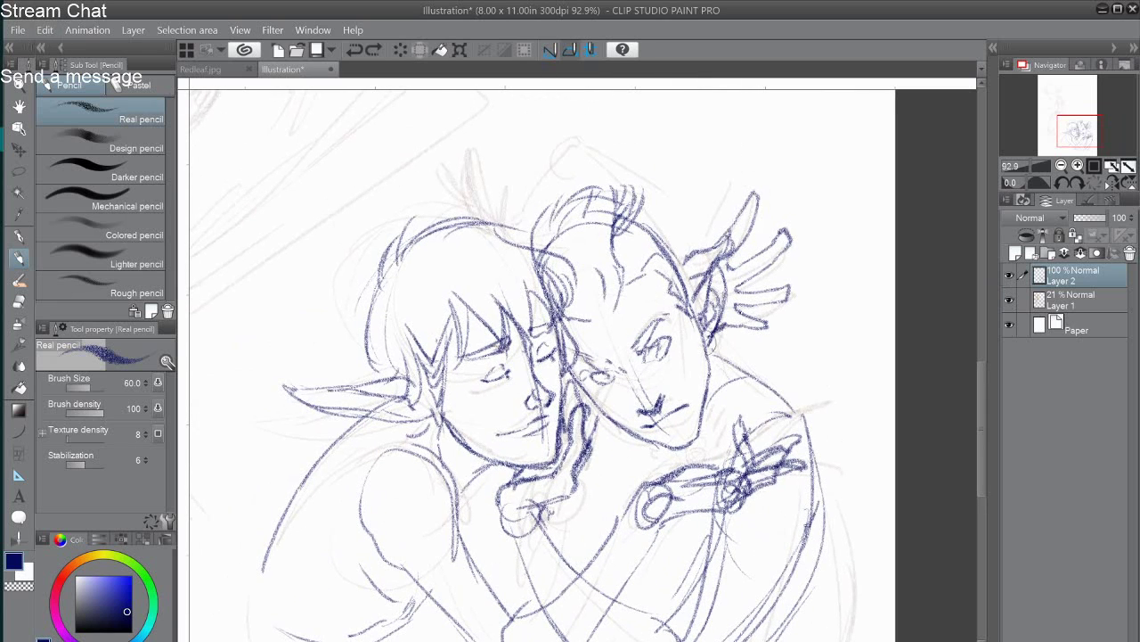
Sketch raised fingers poking up behind the top of the left figure's head, undoing the unwanted strokes.
{"action": "mouse_move", "coordinate": [506, 219]}
{"action": "left_mouse_down"}
{"action": "mouse_move", "coordinate": [494, 181]}
{"action": "mouse_move", "coordinate": [511, 221]}
{"action": "mouse_move", "coordinate": [445, 183]}
{"action": "mouse_move", "coordinate": [472, 218]}
{"action": "mouse_move", "coordinate": [430, 213]}
{"action": "mouse_move", "coordinate": [526, 223]}
{"action": "mouse_move", "coordinate": [532, 180]}
{"action": "mouse_move", "coordinate": [570, 166]}
{"action": "mouse_move", "coordinate": [624, 187]}
{"action": "left_mouse_up"}
{"action": "key", "text": "ctrl+z"}
{"action": "key", "text": "ctrl+z"}
{"action": "key", "text": "ctrl+z"}
{"action": "key", "text": "ctrl+z"}
{"action": "key", "text": "ctrl+z"}
{"action": "key", "text": "ctrl+z"}
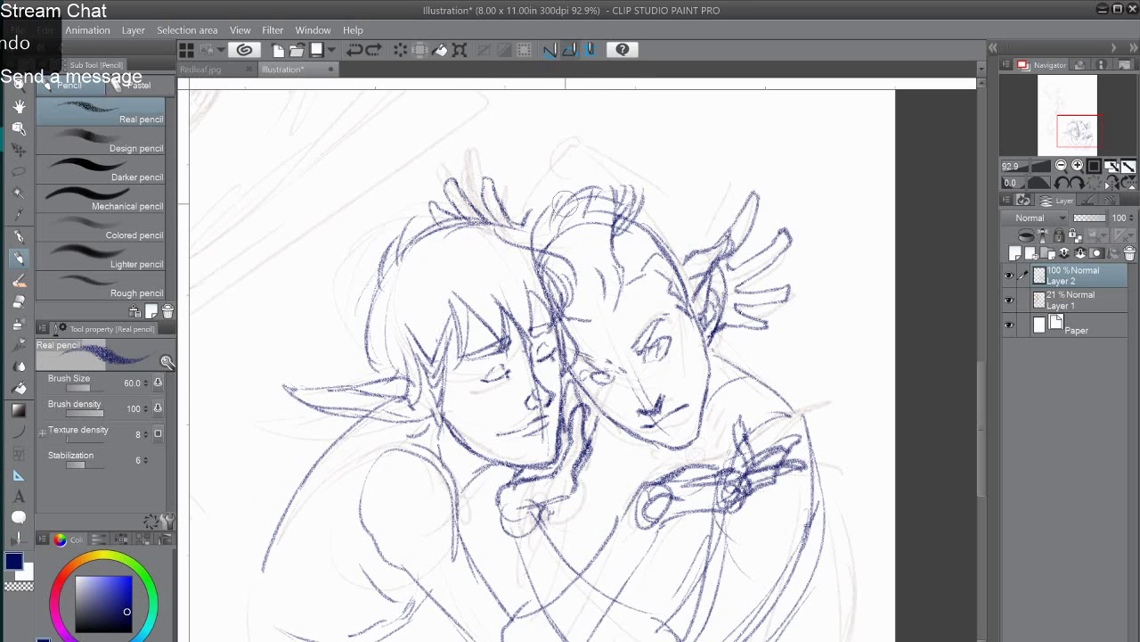
{"action": "mouse_move", "coordinate": [533, 221]}
{"action": "left_mouse_down"}
{"action": "mouse_move", "coordinate": [594, 119]}
{"action": "mouse_move", "coordinate": [676, 251]}
{"action": "left_mouse_up"}
{"action": "key", "text": "ctrl+z"}
{"action": "key", "text": "ctrl+z"}
{"action": "mouse_move", "coordinate": [528, 213]}
{"action": "left_mouse_down"}
{"action": "mouse_move", "coordinate": [653, 227]}
{"action": "mouse_move", "coordinate": [707, 174]}
{"action": "left_mouse_up"}
{"action": "key", "text": "ctrl+z"}
{"action": "key", "text": "ctrl+z"}
Hide Layer 1, add a new layer above Layer 2, and reduce Layer 2's opacity to 35%.
{"action": "key", "text": "ctrl+minus"}
{"action": "left_click", "coordinate": [1009, 301]}
{"action": "left_click", "coordinate": [1015, 253]}
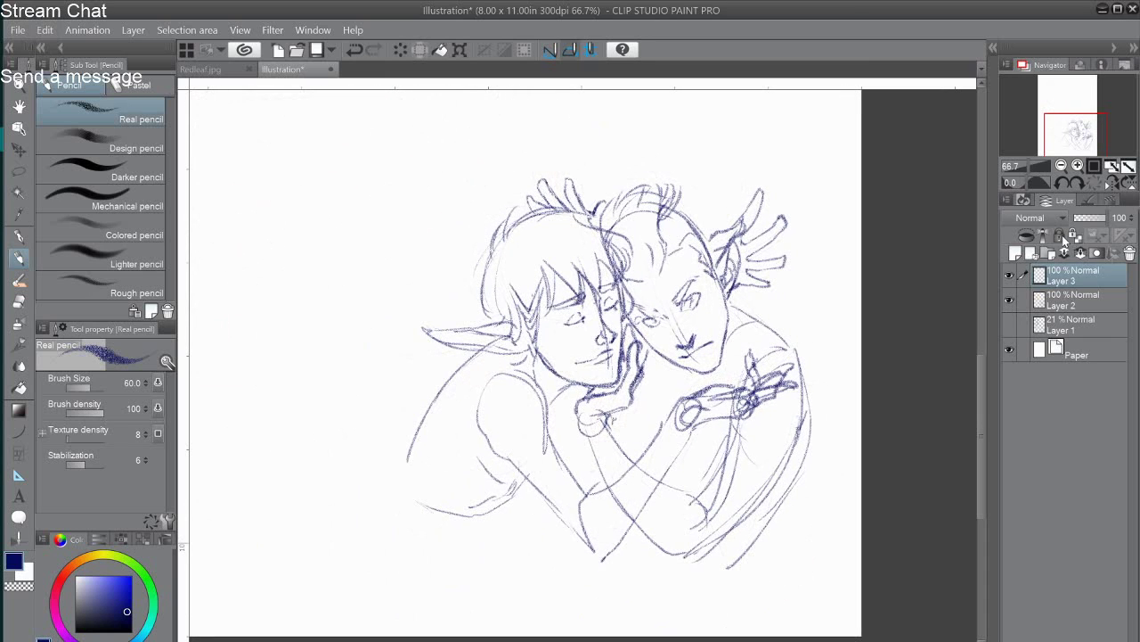
{"action": "left_click", "coordinate": [1071, 304]}
{"action": "left_click", "coordinate": [1085, 217]}
Draw the left figure's fringe and spiky crown hair in black with the Real pencil on Layer 3.
{"action": "left_click", "coordinate": [76, 631]}
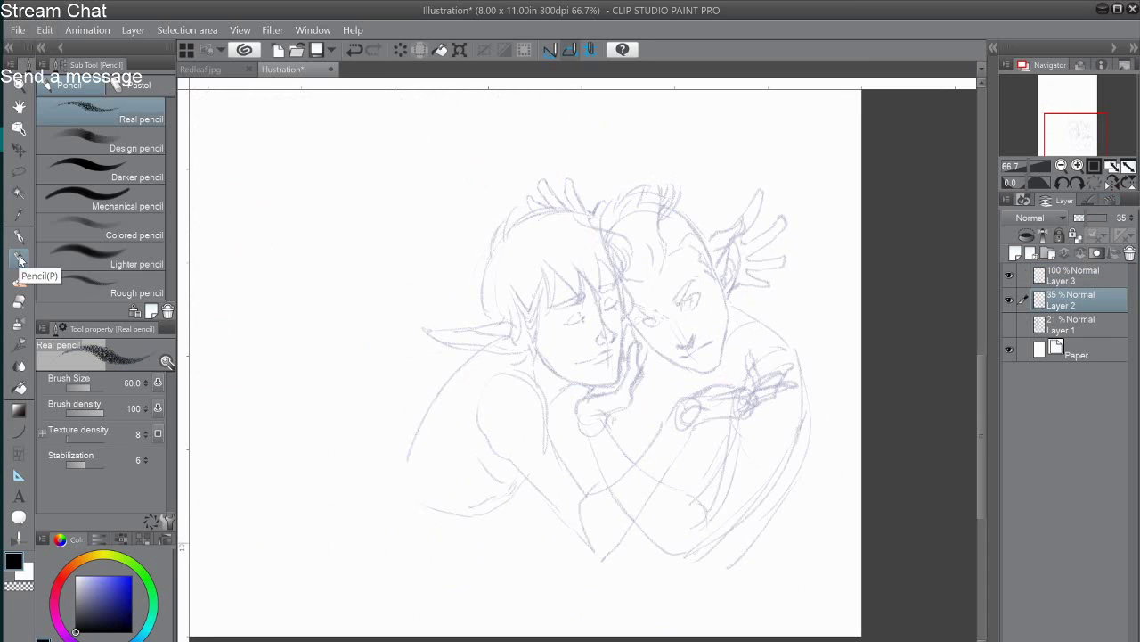
{"action": "scroll", "coordinate": [837, 410], "scroll_direction": "up", "scroll_amount": 1}
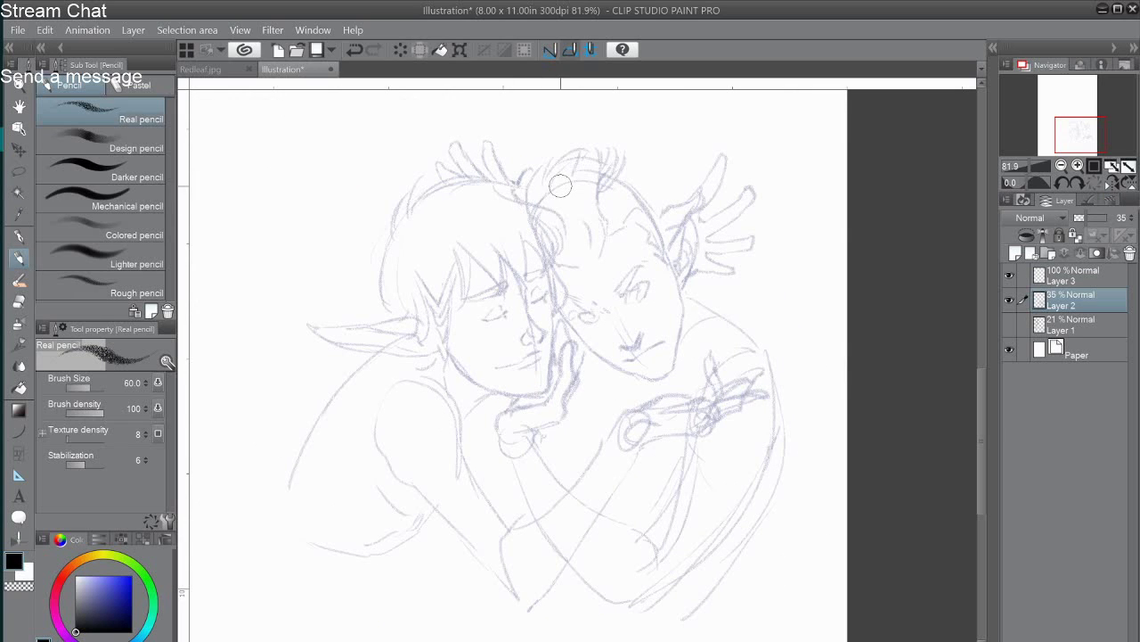
{"action": "left_click", "coordinate": [1054, 272]}
{"action": "mouse_move", "coordinate": [547, 204]}
{"action": "left_mouse_down"}
{"action": "mouse_move", "coordinate": [559, 249]}
{"action": "mouse_move", "coordinate": [522, 283]}
{"action": "left_mouse_up"}
{"action": "mouse_move", "coordinate": [527, 233]}
{"action": "left_mouse_down"}
{"action": "mouse_move", "coordinate": [515, 285]}
{"action": "mouse_move", "coordinate": [496, 281]}
{"action": "left_mouse_up"}
{"action": "mouse_move", "coordinate": [519, 239]}
{"action": "left_mouse_down"}
{"action": "mouse_move", "coordinate": [501, 287]}
{"action": "mouse_move", "coordinate": [476, 302]}
{"action": "left_mouse_up"}
{"action": "mouse_move", "coordinate": [481, 246]}
{"action": "left_mouse_down"}
{"action": "mouse_move", "coordinate": [459, 308]}
{"action": "mouse_move", "coordinate": [441, 310]}
{"action": "left_mouse_up"}
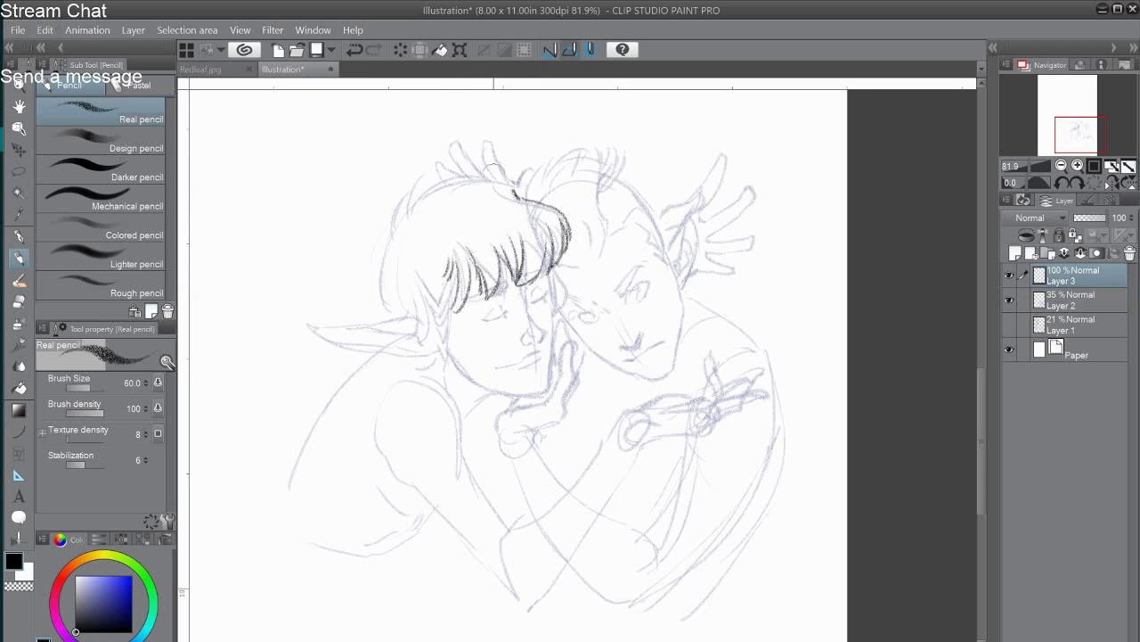
{"action": "mouse_move", "coordinate": [517, 189]}
{"action": "left_mouse_down"}
{"action": "mouse_move", "coordinate": [542, 162]}
{"action": "mouse_move", "coordinate": [490, 239]}
{"action": "left_mouse_up"}
{"action": "mouse_move", "coordinate": [413, 210]}
{"action": "left_mouse_down"}
{"action": "mouse_move", "coordinate": [433, 173]}
{"action": "mouse_move", "coordinate": [513, 181]}
{"action": "left_mouse_up"}
Draw the left figure's thin braid with its loose end beside the face, plus the hair around the back of the head.
{"action": "mouse_move", "coordinate": [440, 220]}
{"action": "left_mouse_down"}
{"action": "mouse_move", "coordinate": [449, 278]}
{"action": "mouse_move", "coordinate": [426, 273]}
{"action": "mouse_move", "coordinate": [455, 352]}
{"action": "mouse_move", "coordinate": [449, 392]}
{"action": "left_mouse_up"}
{"action": "mouse_move", "coordinate": [418, 301]}
{"action": "left_mouse_down"}
{"action": "mouse_move", "coordinate": [409, 329]}
{"action": "mouse_move", "coordinate": [427, 342]}
{"action": "left_mouse_up"}
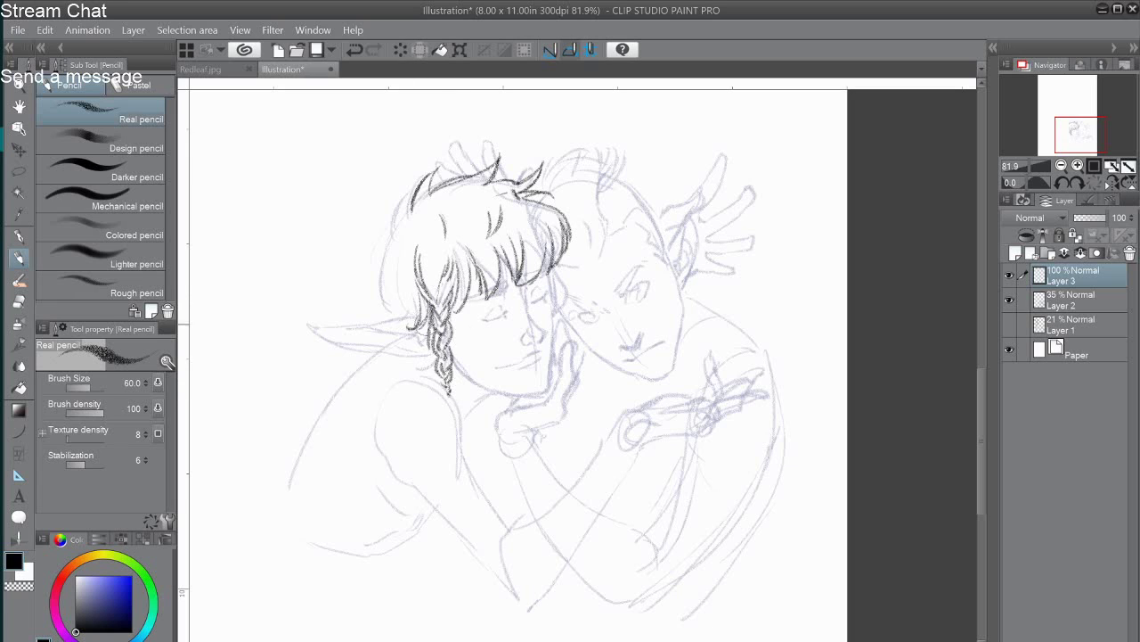
{"action": "mouse_move", "coordinate": [451, 384]}
{"action": "left_mouse_down"}
{"action": "mouse_move", "coordinate": [468, 419]}
{"action": "mouse_move", "coordinate": [451, 403]}
{"action": "mouse_move", "coordinate": [472, 421]}
{"action": "mouse_move", "coordinate": [467, 437]}
{"action": "left_mouse_up"}
{"action": "mouse_move", "coordinate": [410, 221]}
{"action": "left_mouse_down"}
{"action": "mouse_move", "coordinate": [395, 198]}
{"action": "mouse_move", "coordinate": [406, 183]}
{"action": "mouse_move", "coordinate": [392, 177]}
{"action": "mouse_move", "coordinate": [378, 258]}
{"action": "mouse_move", "coordinate": [419, 312]}
{"action": "left_mouse_up"}
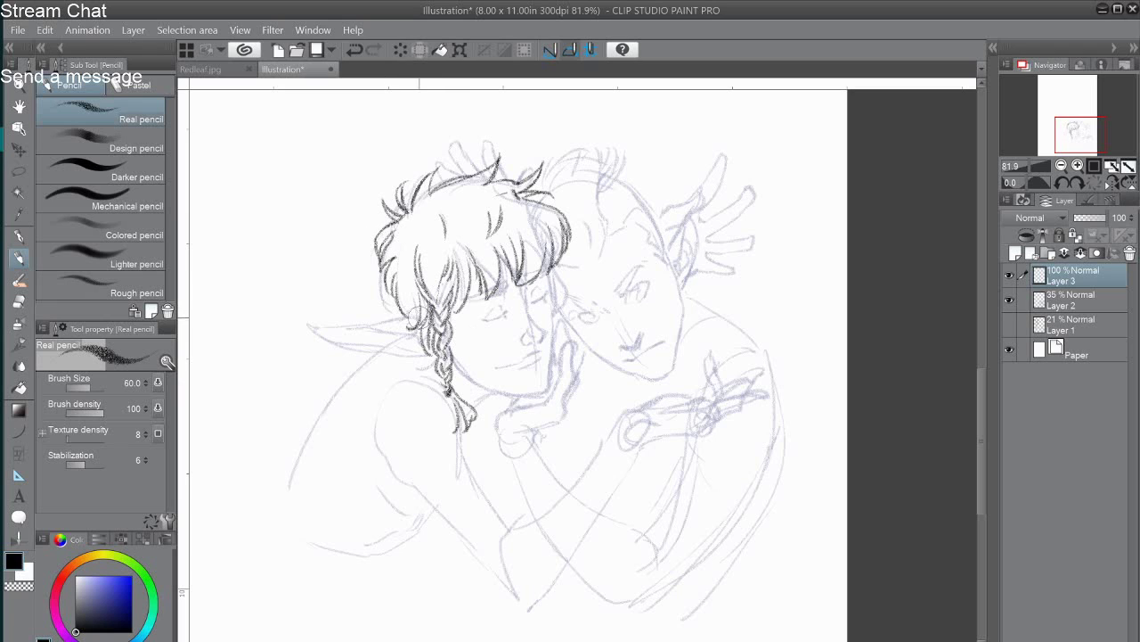
Draw the left figure's face outline, nose and smiling mouth in black with the Real pencil, undoing the unwanted strokes.
{"action": "left_click_drag", "start_coordinate": [559, 267], "coordinate": [547, 388]}
{"action": "left_click_drag", "start_coordinate": [453, 367], "coordinate": [549, 390]}
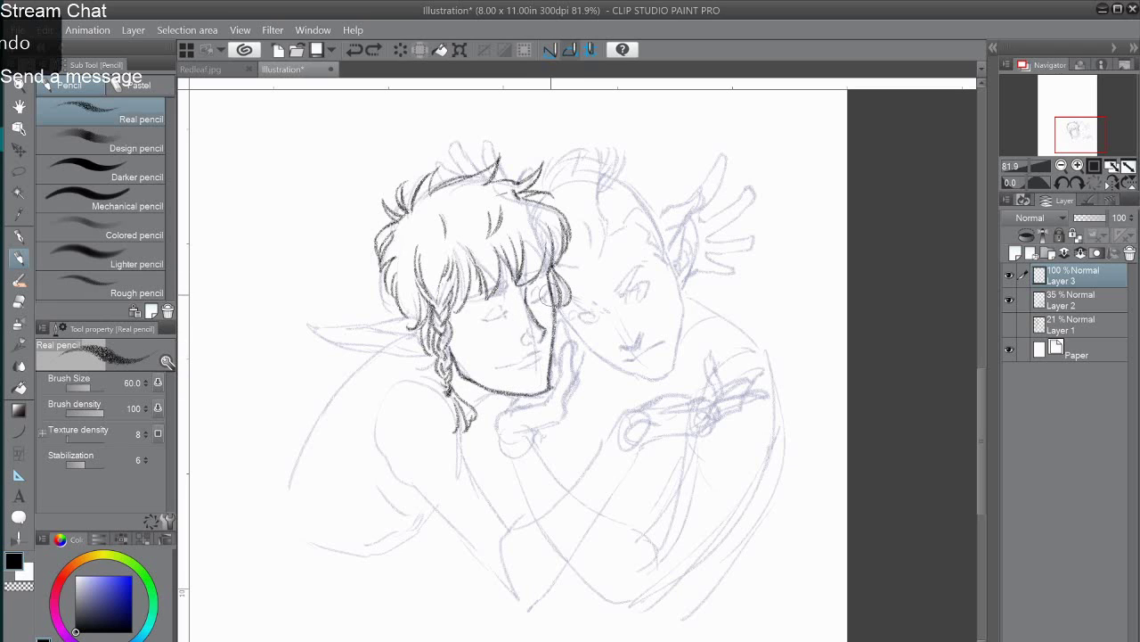
{"action": "left_click_drag", "start_coordinate": [538, 325], "coordinate": [485, 365]}
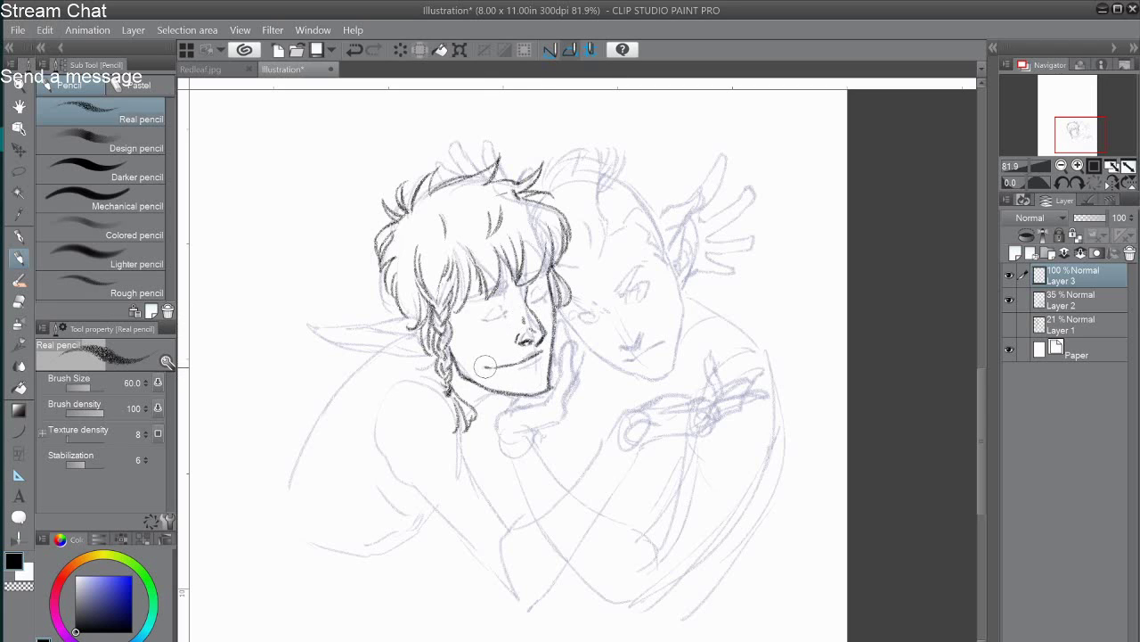
{"action": "mouse_move", "coordinate": [515, 275]}
{"action": "left_mouse_down"}
{"action": "mouse_move", "coordinate": [494, 294]}
{"action": "mouse_move", "coordinate": [514, 284]}
{"action": "left_mouse_up"}
{"action": "key", "text": "ctrl+z"}
{"action": "key", "text": "ctrl+z"}
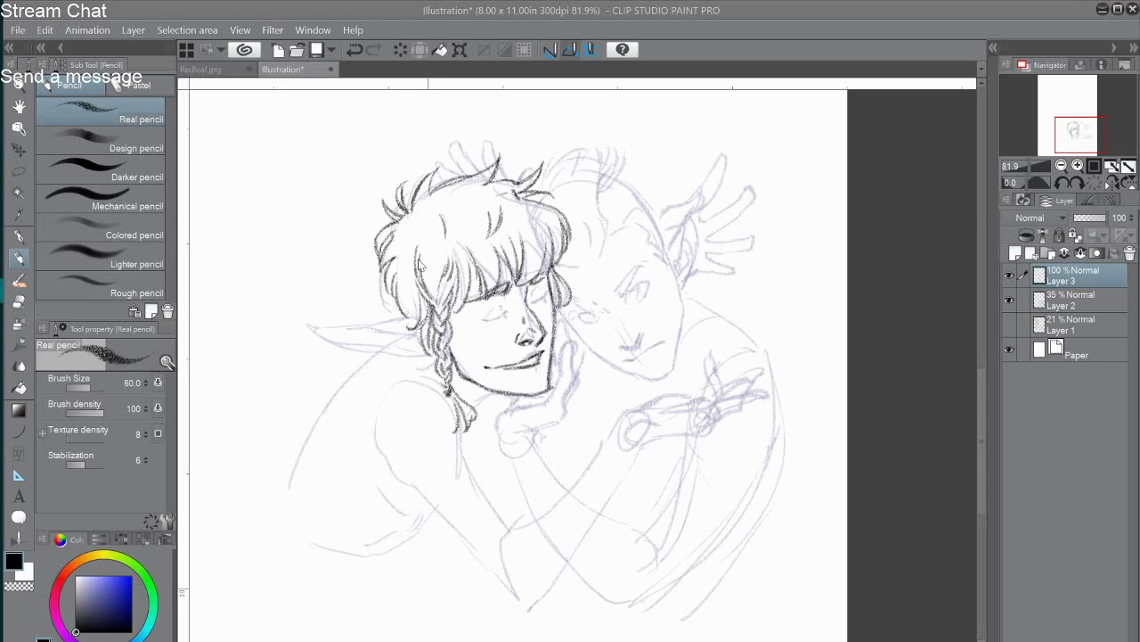
{"action": "key", "text": "ctrl+z"}
Draw the left figure's long pointed ear with its inner folds and the short neck line below the jaw.
{"action": "mouse_move", "coordinate": [416, 318]}
{"action": "left_mouse_down"}
{"action": "mouse_move", "coordinate": [316, 322]}
{"action": "mouse_move", "coordinate": [365, 336]}
{"action": "mouse_move", "coordinate": [337, 339]}
{"action": "mouse_move", "coordinate": [429, 357]}
{"action": "left_mouse_up"}
{"action": "key", "text": "ctrl+z"}
{"action": "left_click_drag", "start_coordinate": [374, 333], "coordinate": [411, 338]}
{"action": "mouse_move", "coordinate": [380, 333]}
{"action": "left_mouse_down"}
{"action": "mouse_move", "coordinate": [376, 348]}
{"action": "mouse_move", "coordinate": [504, 301]}
{"action": "left_mouse_up"}
{"action": "left_click_drag", "start_coordinate": [562, 359], "coordinate": [540, 371]}
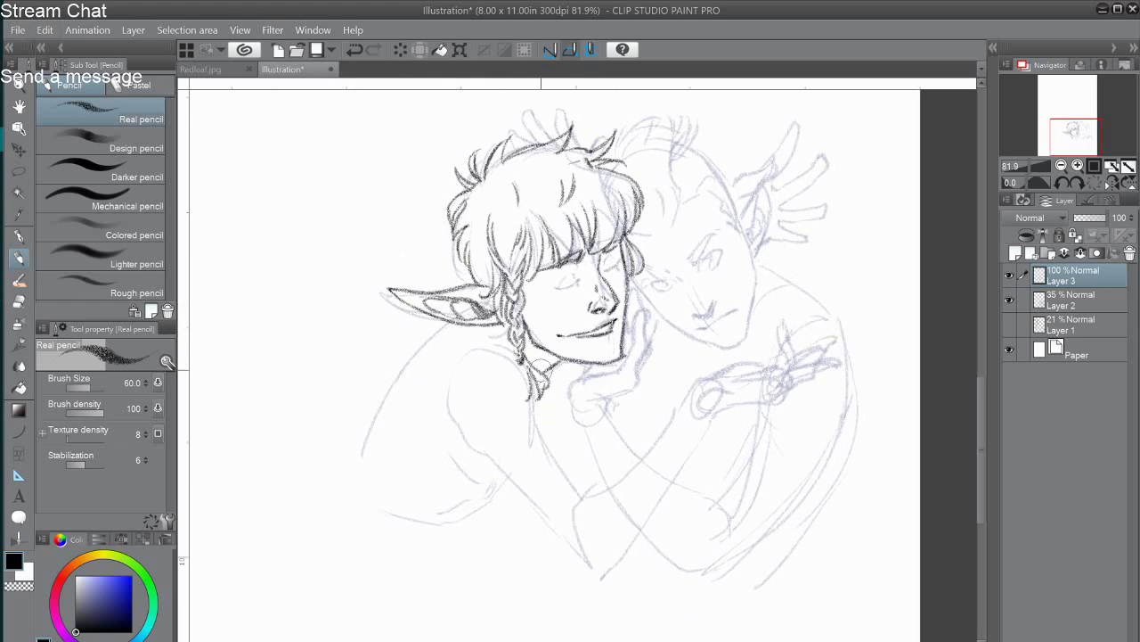
Toggle Layer 2's visibility to check the black lines, and draw the left figure's closed eyes.
{"action": "left_click", "coordinate": [1023, 300]}
{"action": "left_click", "coordinate": [1011, 300]}
{"action": "left_click", "coordinate": [1025, 301]}
{"action": "left_click", "coordinate": [1009, 300]}
{"action": "mouse_move", "coordinate": [560, 261]}
{"action": "left_mouse_down"}
{"action": "mouse_move", "coordinate": [499, 302]}
{"action": "mouse_move", "coordinate": [489, 327]}
{"action": "mouse_move", "coordinate": [557, 308]}
{"action": "left_mouse_up"}
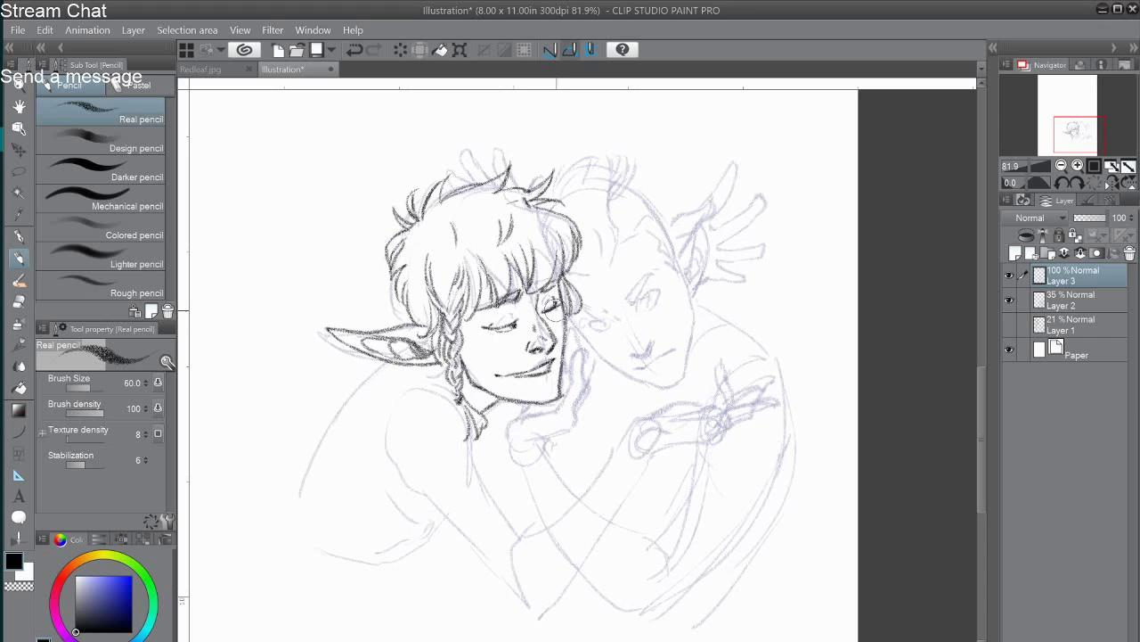
Draw the right figure's hairline, spiky crown and swept-over curls in black over the blue sketch.
{"action": "left_click_drag", "start_coordinate": [549, 359], "coordinate": [521, 372]}
{"action": "mouse_move", "coordinate": [569, 328]}
{"action": "left_mouse_down"}
{"action": "mouse_move", "coordinate": [502, 322]}
{"action": "mouse_move", "coordinate": [442, 342]}
{"action": "left_mouse_up"}
{"action": "mouse_move", "coordinate": [482, 169]}
{"action": "left_mouse_down"}
{"action": "mouse_move", "coordinate": [480, 215]}
{"action": "mouse_move", "coordinate": [472, 188]}
{"action": "mouse_move", "coordinate": [475, 175]}
{"action": "mouse_move", "coordinate": [486, 281]}
{"action": "left_mouse_up"}
{"action": "mouse_move", "coordinate": [470, 201]}
{"action": "left_mouse_down"}
{"action": "mouse_move", "coordinate": [462, 293]}
{"action": "mouse_move", "coordinate": [450, 283]}
{"action": "left_mouse_up"}
{"action": "mouse_move", "coordinate": [470, 191]}
{"action": "left_mouse_down"}
{"action": "mouse_move", "coordinate": [450, 183]}
{"action": "mouse_move", "coordinate": [425, 226]}
{"action": "left_mouse_up"}
{"action": "mouse_move", "coordinate": [490, 198]}
{"action": "left_mouse_down"}
{"action": "mouse_move", "coordinate": [539, 236]}
{"action": "mouse_move", "coordinate": [545, 269]}
{"action": "left_mouse_up"}
{"action": "mouse_move", "coordinate": [492, 242]}
{"action": "left_mouse_down"}
{"action": "mouse_move", "coordinate": [533, 268]}
{"action": "mouse_move", "coordinate": [558, 266]}
{"action": "mouse_move", "coordinate": [575, 238]}
{"action": "mouse_move", "coordinate": [577, 299]}
{"action": "mouse_move", "coordinate": [561, 267]}
{"action": "mouse_move", "coordinate": [571, 307]}
{"action": "left_mouse_up"}
Draw the right figure's face outline, frowning eyes with heavy brows, nose and mouth.
{"action": "mouse_move", "coordinate": [559, 236]}
{"action": "left_mouse_down"}
{"action": "mouse_move", "coordinate": [563, 350]}
{"action": "mouse_move", "coordinate": [552, 397]}
{"action": "left_mouse_up"}
{"action": "mouse_move", "coordinate": [445, 351]}
{"action": "left_mouse_down"}
{"action": "mouse_move", "coordinate": [474, 378]}
{"action": "mouse_move", "coordinate": [551, 399]}
{"action": "left_mouse_up"}
{"action": "mouse_move", "coordinate": [474, 330]}
{"action": "left_mouse_down"}
{"action": "mouse_move", "coordinate": [517, 374]}
{"action": "mouse_move", "coordinate": [512, 329]}
{"action": "mouse_move", "coordinate": [508, 380]}
{"action": "mouse_move", "coordinate": [552, 356]}
{"action": "left_mouse_up"}
{"action": "mouse_move", "coordinate": [495, 319]}
{"action": "left_mouse_down"}
{"action": "mouse_move", "coordinate": [531, 283]}
{"action": "mouse_move", "coordinate": [510, 325]}
{"action": "mouse_move", "coordinate": [526, 303]}
{"action": "mouse_move", "coordinate": [521, 323]}
{"action": "mouse_move", "coordinate": [456, 327]}
{"action": "mouse_move", "coordinate": [481, 334]}
{"action": "mouse_move", "coordinate": [461, 344]}
{"action": "mouse_move", "coordinate": [485, 328]}
{"action": "mouse_move", "coordinate": [451, 327]}
{"action": "left_mouse_up"}
In a mirrored view, darken the braided figure's jaw and neck shadow, and fill the other figure's hair with hatching.
{"action": "left_click", "coordinate": [1113, 183]}
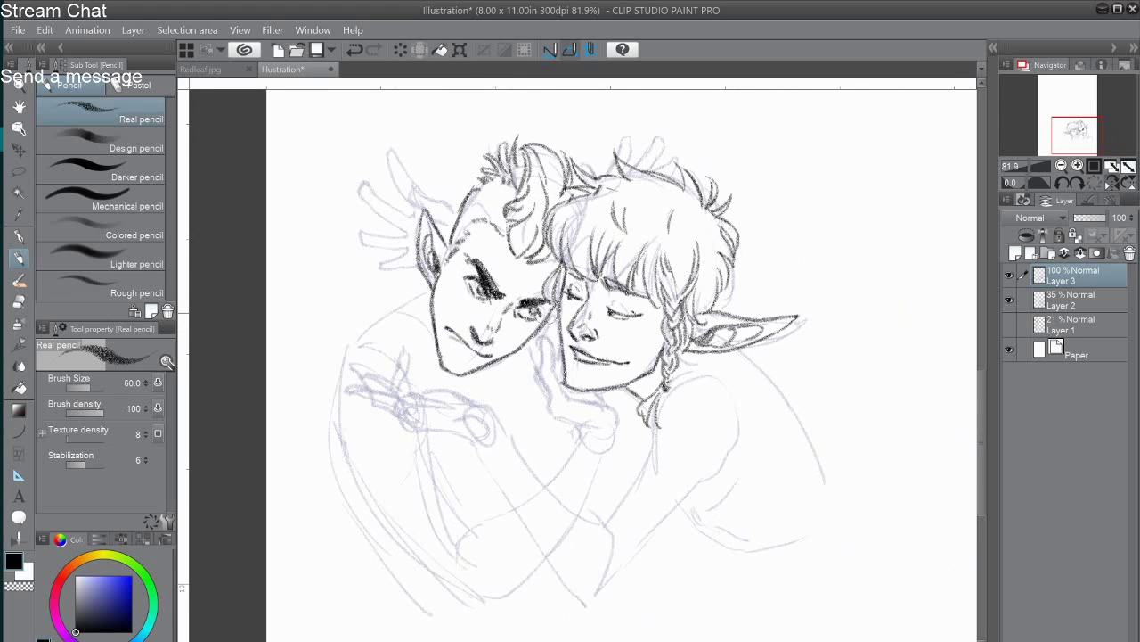
{"action": "left_click_drag", "start_coordinate": [561, 297], "coordinate": [564, 383]}
{"action": "left_click_drag", "start_coordinate": [659, 362], "coordinate": [635, 387]}
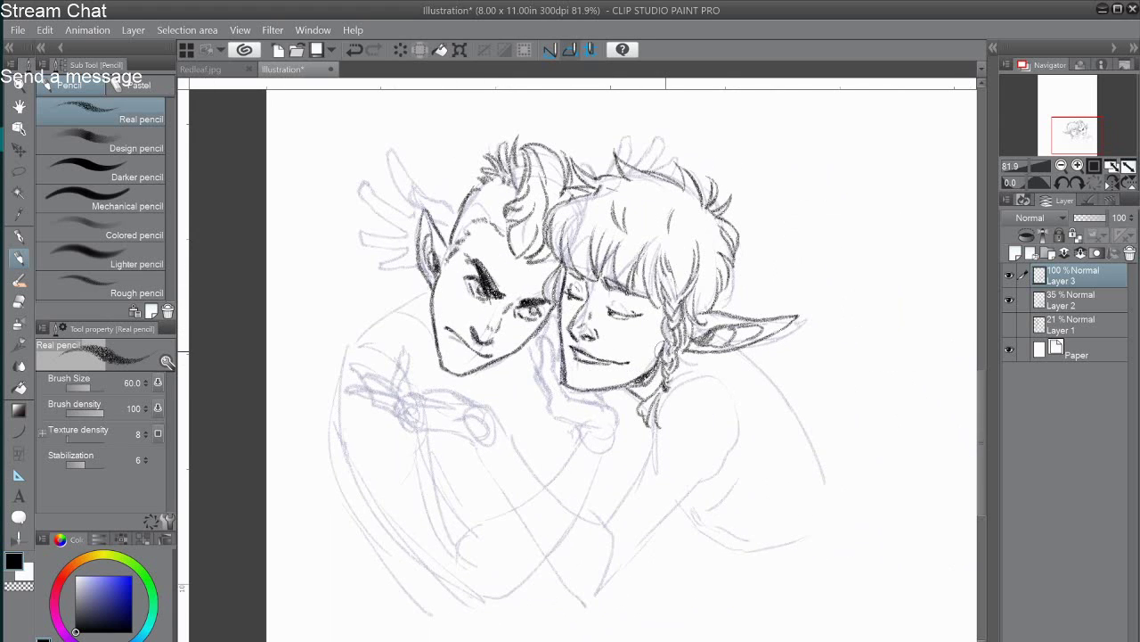
{"action": "left_click_drag", "start_coordinate": [498, 186], "coordinate": [456, 233]}
{"action": "mouse_move", "coordinate": [512, 224]}
{"action": "left_mouse_down"}
{"action": "mouse_move", "coordinate": [518, 250]}
{"action": "mouse_move", "coordinate": [535, 222]}
{"action": "mouse_move", "coordinate": [540, 254]}
{"action": "left_mouse_up"}
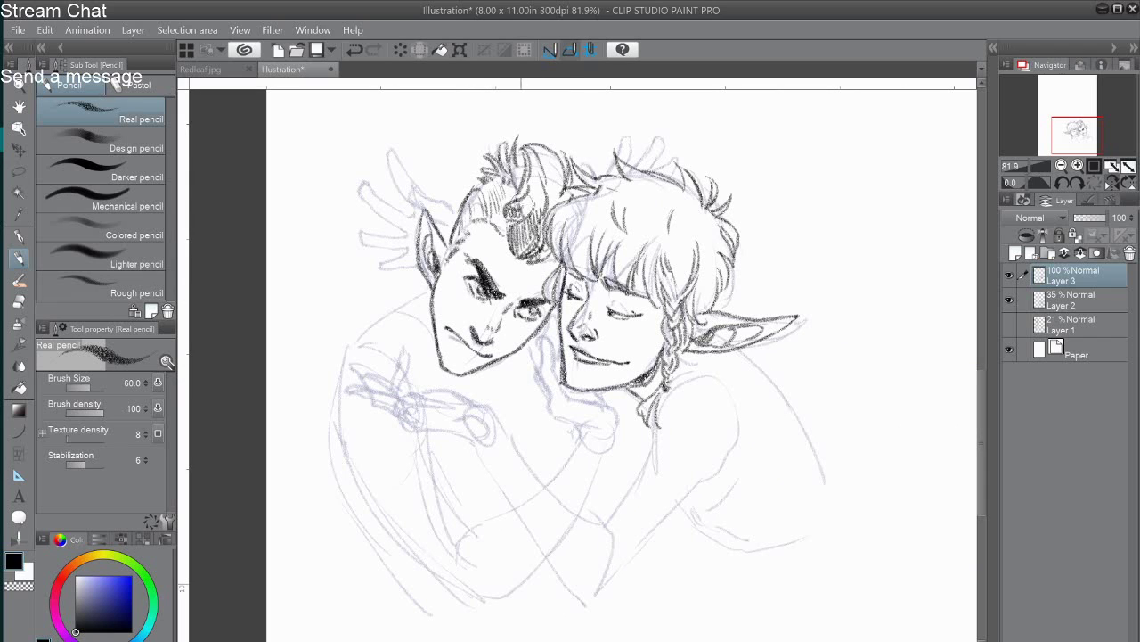
{"action": "mouse_move", "coordinate": [522, 200]}
{"action": "left_mouse_down"}
{"action": "mouse_move", "coordinate": [537, 187]}
{"action": "mouse_move", "coordinate": [534, 151]}
{"action": "mouse_move", "coordinate": [516, 178]}
{"action": "mouse_move", "coordinate": [501, 170]}
{"action": "mouse_move", "coordinate": [539, 147]}
{"action": "mouse_move", "coordinate": [554, 205]}
{"action": "left_mouse_up"}
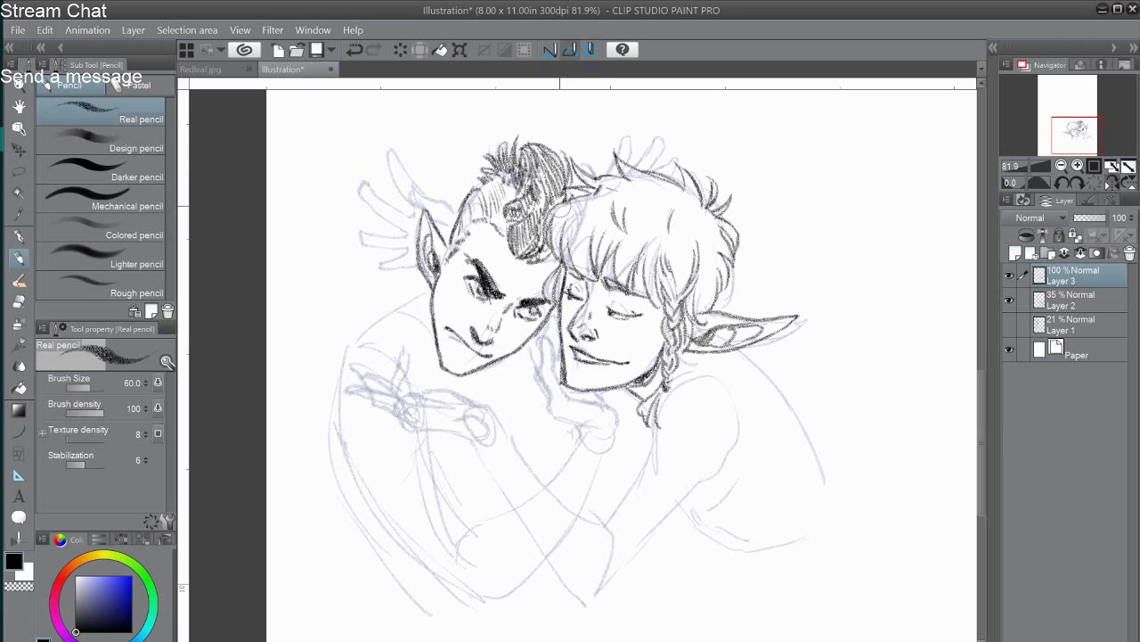
Draw the hand cupping the braided figure's chin, with its wrist and both forearm edges.
{"action": "mouse_move", "coordinate": [535, 328]}
{"action": "left_mouse_down"}
{"action": "mouse_move", "coordinate": [541, 397]}
{"action": "mouse_move", "coordinate": [592, 434]}
{"action": "mouse_move", "coordinate": [580, 428]}
{"action": "mouse_move", "coordinate": [541, 482]}
{"action": "left_mouse_up"}
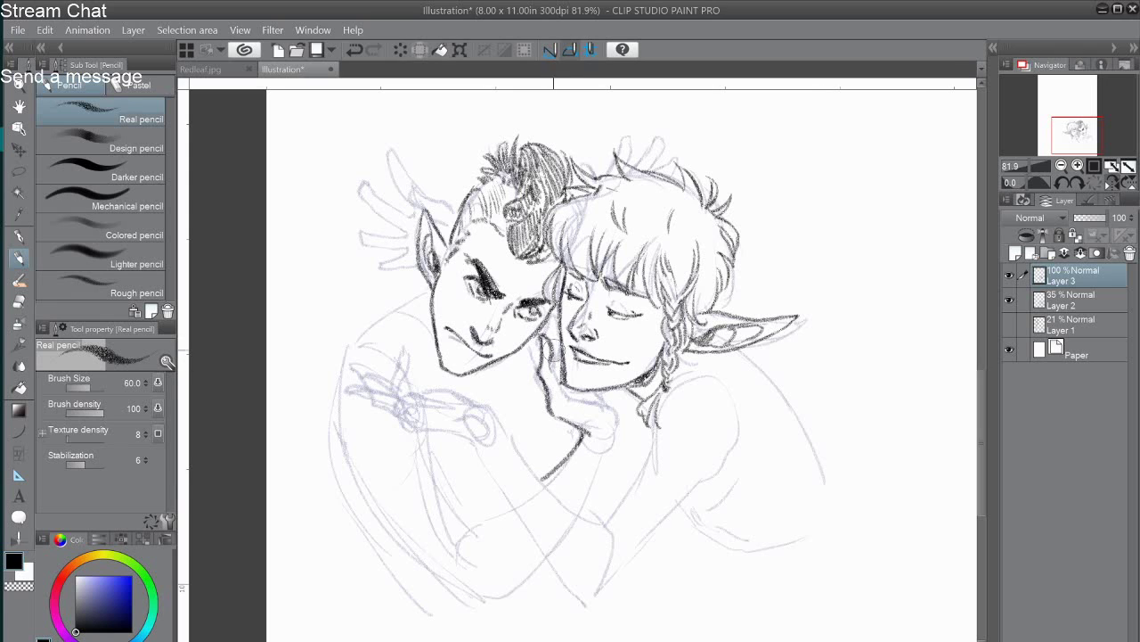
{"action": "key", "text": "ctrl+z"}
{"action": "mouse_move", "coordinate": [541, 333]}
{"action": "left_mouse_down"}
{"action": "mouse_move", "coordinate": [547, 358]}
{"action": "mouse_move", "coordinate": [627, 439]}
{"action": "mouse_move", "coordinate": [589, 501]}
{"action": "left_mouse_up"}
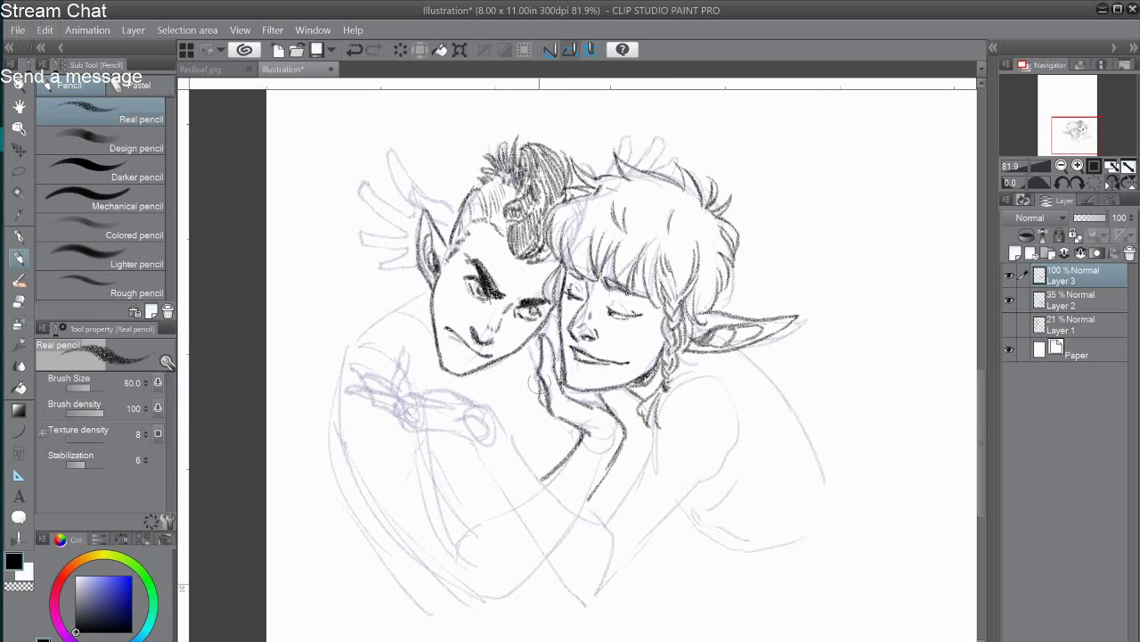
{"action": "mouse_move", "coordinate": [544, 323]}
{"action": "left_mouse_down"}
{"action": "mouse_move", "coordinate": [539, 369]}
{"action": "mouse_move", "coordinate": [610, 414]}
{"action": "mouse_move", "coordinate": [654, 356]}
{"action": "left_mouse_up"}
{"action": "left_click_drag", "start_coordinate": [623, 401], "coordinate": [653, 362]}
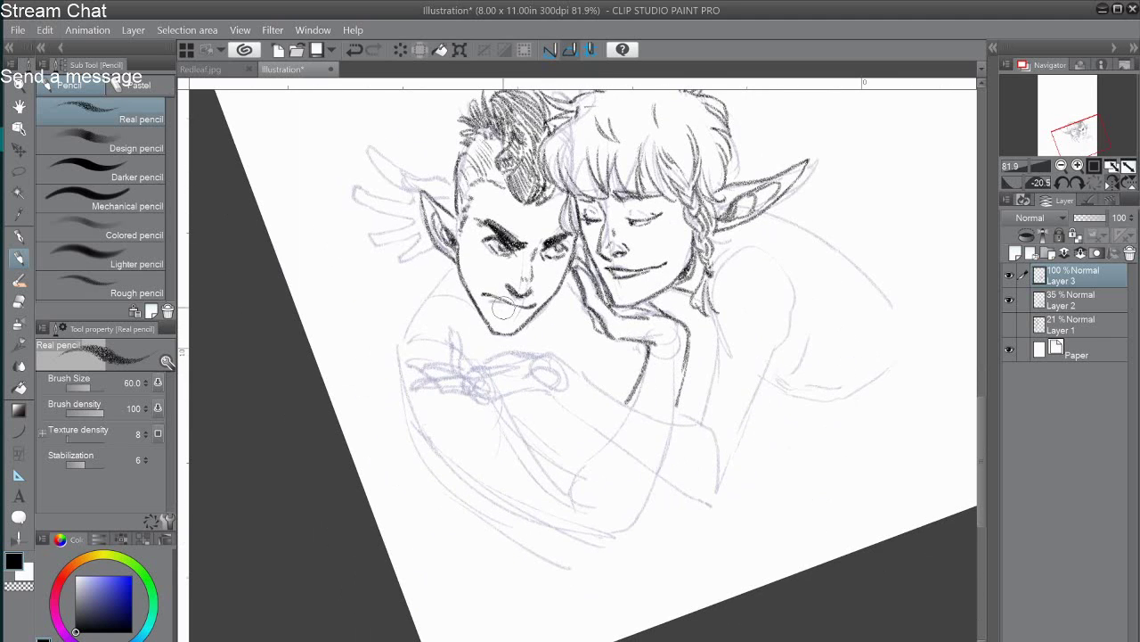
Draw the outstretched open hand with its fingers and wrist below the frowning face, plus the start of its forearm.
{"action": "left_click_drag", "start_coordinate": [517, 310], "coordinate": [499, 356]}
{"action": "mouse_move", "coordinate": [560, 390]}
{"action": "left_mouse_down"}
{"action": "mouse_move", "coordinate": [433, 451]}
{"action": "mouse_move", "coordinate": [436, 463]}
{"action": "mouse_move", "coordinate": [518, 439]}
{"action": "mouse_move", "coordinate": [513, 399]}
{"action": "mouse_move", "coordinate": [471, 429]}
{"action": "mouse_move", "coordinate": [453, 461]}
{"action": "mouse_move", "coordinate": [415, 460]}
{"action": "left_mouse_up"}
{"action": "mouse_move", "coordinate": [486, 430]}
{"action": "left_mouse_down"}
{"action": "mouse_move", "coordinate": [426, 437]}
{"action": "mouse_move", "coordinate": [421, 451]}
{"action": "mouse_move", "coordinate": [479, 434]}
{"action": "mouse_move", "coordinate": [510, 335]}
{"action": "left_mouse_up"}
{"action": "key", "text": "ctrl+z"}
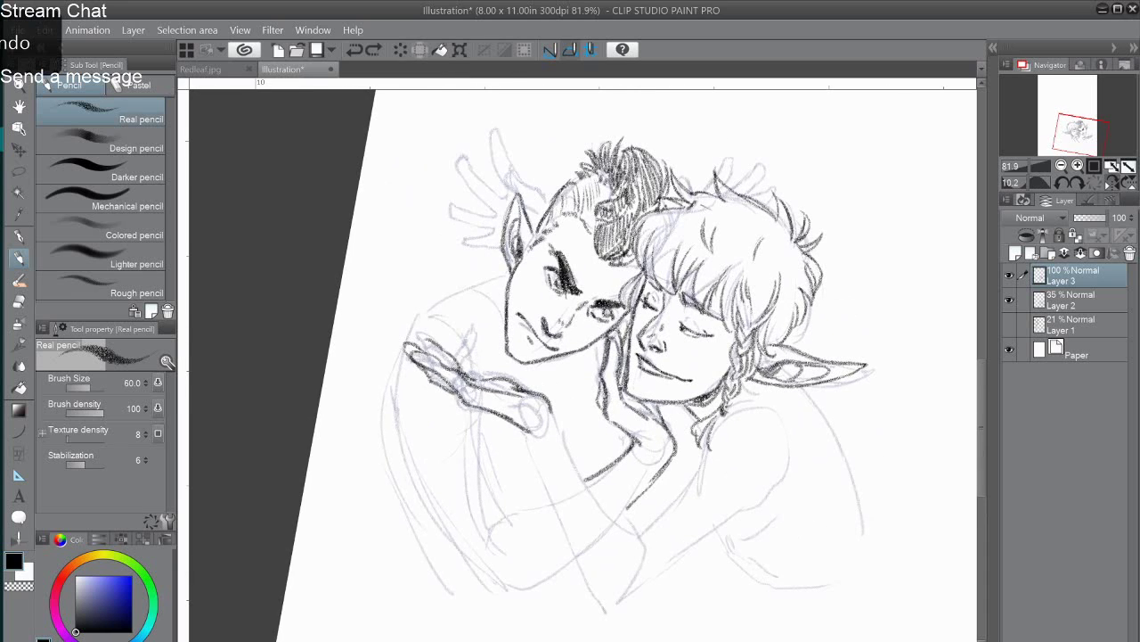
{"action": "key", "text": "ctrl+z"}
{"action": "key", "text": "ctrl+at"}
{"action": "mouse_move", "coordinate": [397, 371]}
{"action": "left_mouse_down"}
{"action": "mouse_move", "coordinate": [372, 390]}
{"action": "mouse_move", "coordinate": [438, 406]}
{"action": "left_mouse_up"}
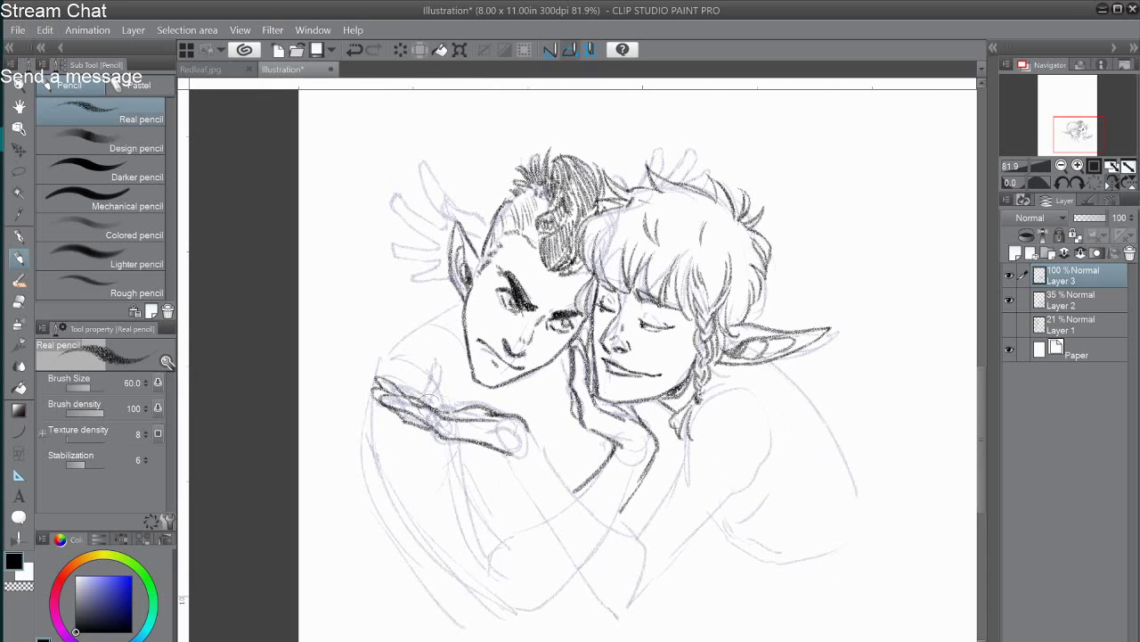
{"action": "left_click_drag", "start_coordinate": [526, 429], "coordinate": [575, 489]}
{"action": "scroll", "coordinate": [613, 483], "scroll_direction": "down", "scroll_amount": 1}
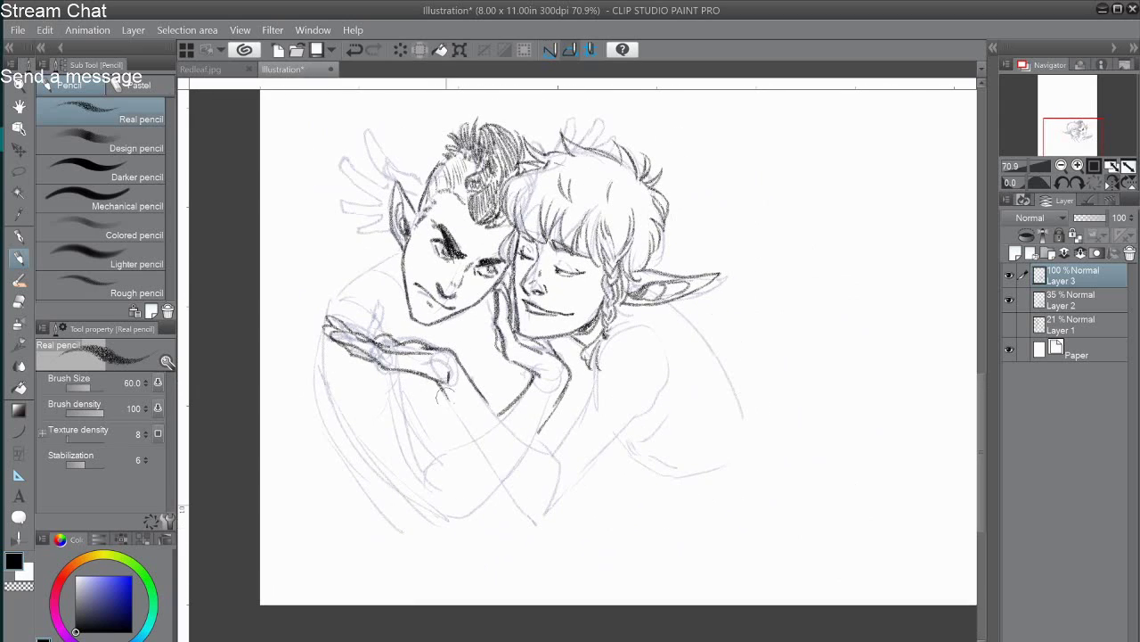
Detach the Redleaf.jpg reference into its own window, move it off the canvas, and return to the illustration.
{"action": "left_click_drag", "start_coordinate": [229, 71], "coordinate": [1059, 168]}
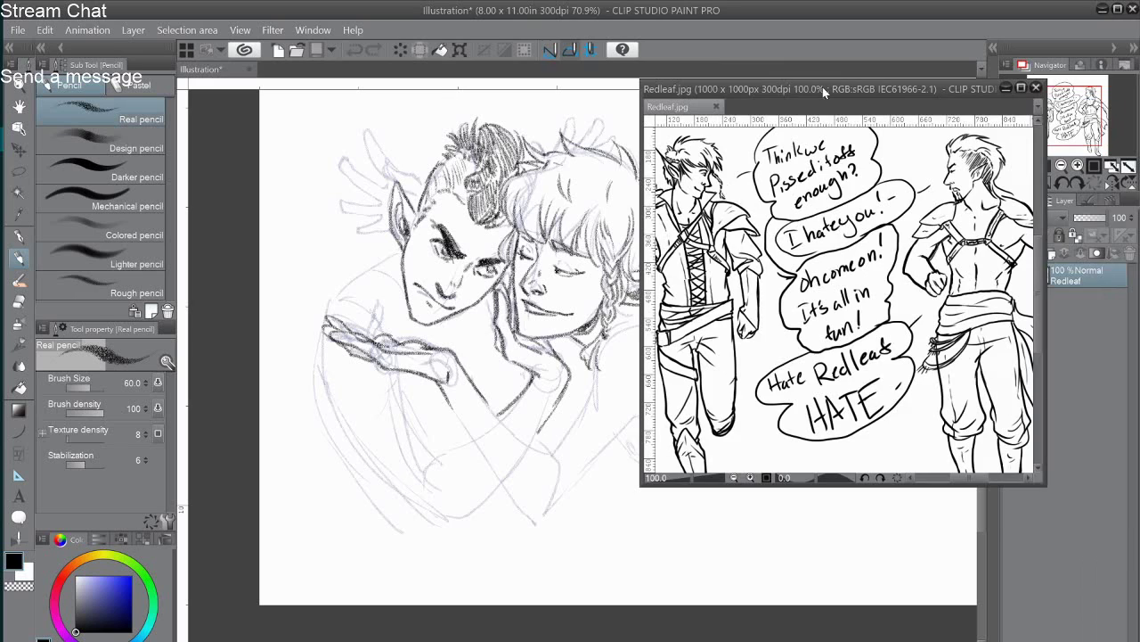
{"action": "left_click_drag", "start_coordinate": [822, 92], "coordinate": [1139, 93]}
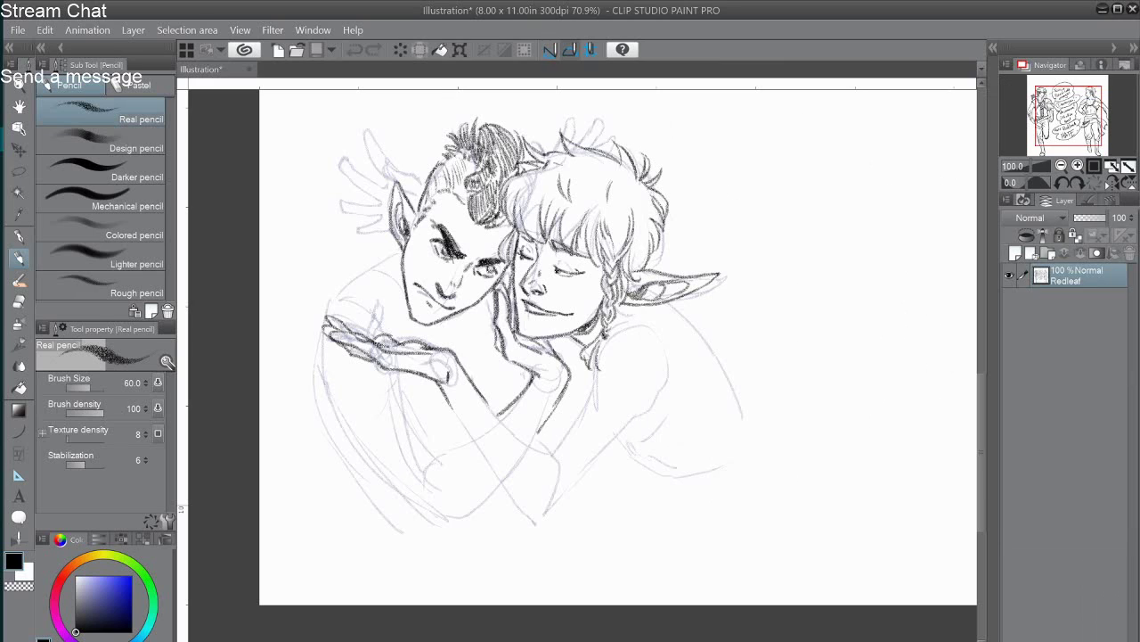
{"action": "left_click", "coordinate": [613, 423]}
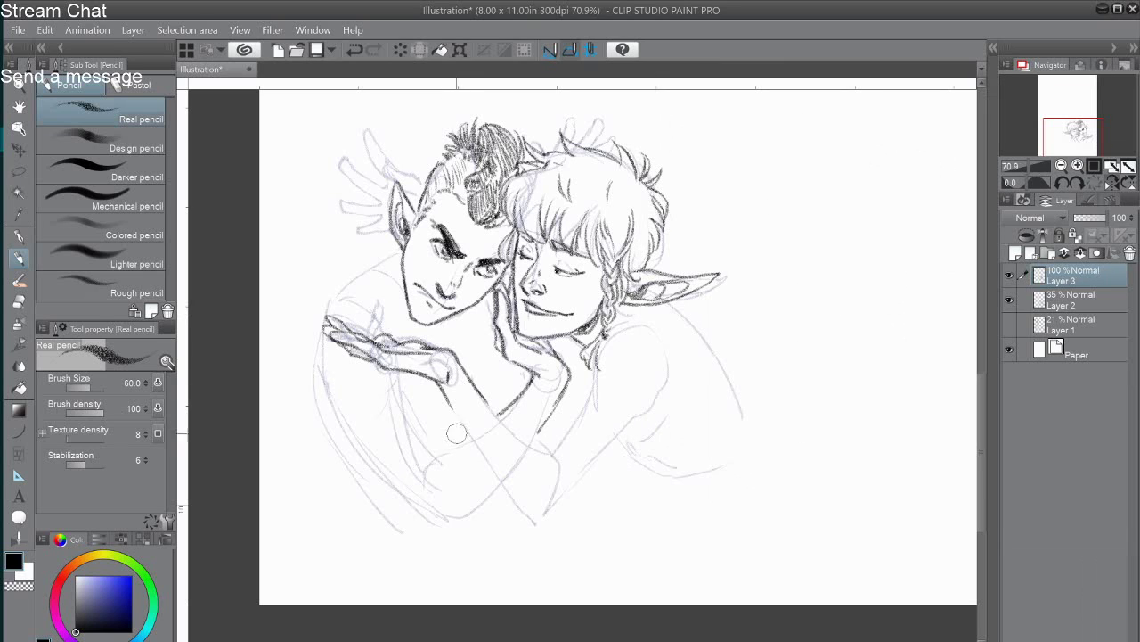
Draw the braided figure's bent arm from shoulder to elbow with a creased, open-cuffed sleeve, undoing the stray strokes.
{"action": "mouse_move", "coordinate": [498, 379]}
{"action": "left_mouse_down"}
{"action": "mouse_move", "coordinate": [473, 426]}
{"action": "mouse_move", "coordinate": [450, 410]}
{"action": "mouse_move", "coordinate": [459, 439]}
{"action": "left_mouse_up"}
{"action": "mouse_move", "coordinate": [481, 392]}
{"action": "left_mouse_down"}
{"action": "mouse_move", "coordinate": [528, 474]}
{"action": "mouse_move", "coordinate": [551, 451]}
{"action": "mouse_move", "coordinate": [557, 467]}
{"action": "mouse_move", "coordinate": [546, 458]}
{"action": "mouse_move", "coordinate": [536, 506]}
{"action": "mouse_move", "coordinate": [552, 451]}
{"action": "mouse_move", "coordinate": [556, 487]}
{"action": "mouse_move", "coordinate": [574, 480]}
{"action": "mouse_move", "coordinate": [562, 447]}
{"action": "mouse_move", "coordinate": [574, 425]}
{"action": "mouse_move", "coordinate": [646, 425]}
{"action": "mouse_move", "coordinate": [613, 450]}
{"action": "mouse_move", "coordinate": [559, 532]}
{"action": "left_mouse_up"}
{"action": "mouse_move", "coordinate": [448, 449]}
{"action": "left_mouse_down"}
{"action": "mouse_move", "coordinate": [538, 541]}
{"action": "mouse_move", "coordinate": [558, 532]}
{"action": "left_mouse_up"}
{"action": "key", "text": "ctrl+z"}
{"action": "left_click_drag", "start_coordinate": [503, 496], "coordinate": [565, 530]}
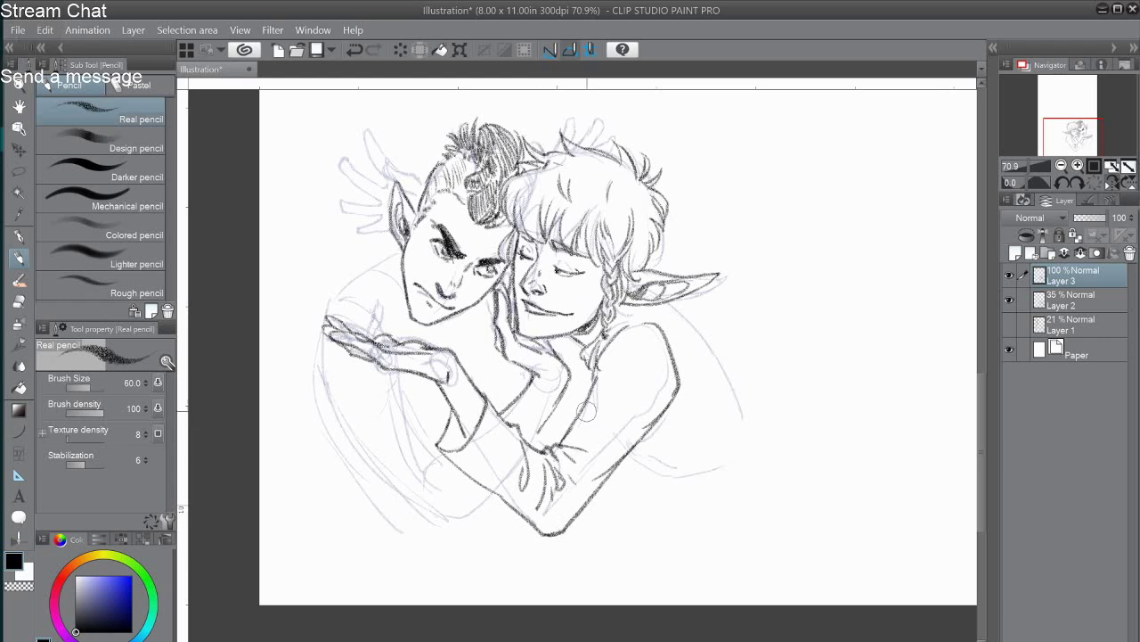
{"action": "left_click_drag", "start_coordinate": [459, 427], "coordinate": [466, 439]}
{"action": "left_click_drag", "start_coordinate": [458, 420], "coordinate": [465, 439]}
{"action": "key", "text": "ctrl+z"}
{"action": "key", "text": "ctrl+z"}
Restore the unmirrored view, redraw the upper edge of the outstretched palm, and add short accent marks above it.
{"action": "left_click", "coordinate": [1112, 184]}
{"action": "mouse_move", "coordinate": [624, 357]}
{"action": "left_mouse_down"}
{"action": "mouse_move", "coordinate": [512, 379]}
{"action": "mouse_move", "coordinate": [486, 335]}
{"action": "left_mouse_up"}
{"action": "key", "text": "e"}
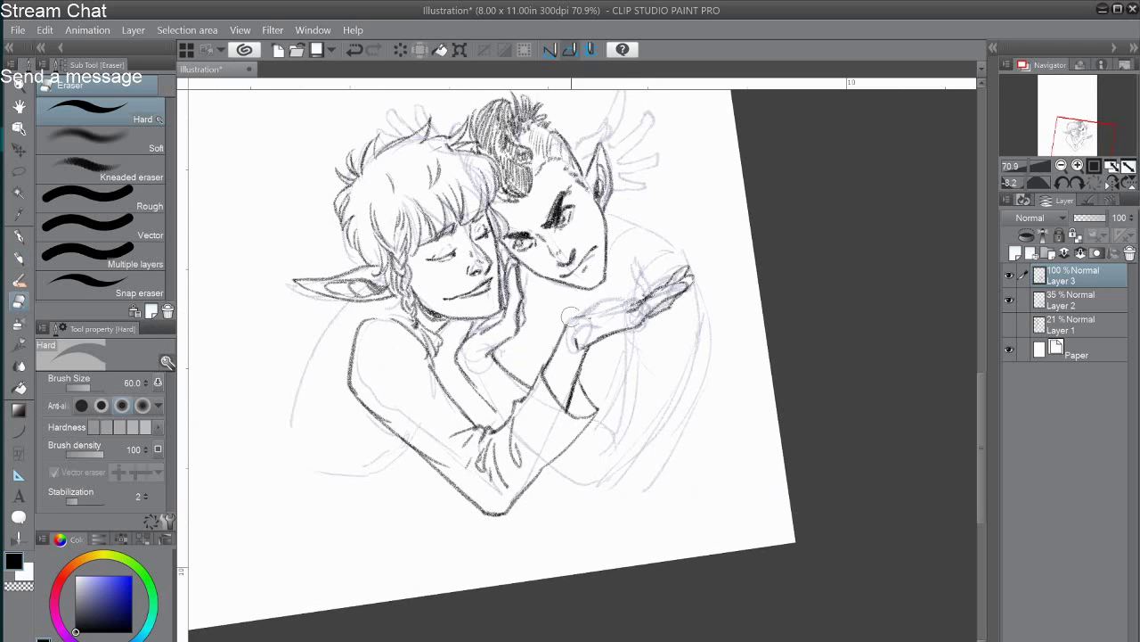
{"action": "key", "text": "p"}
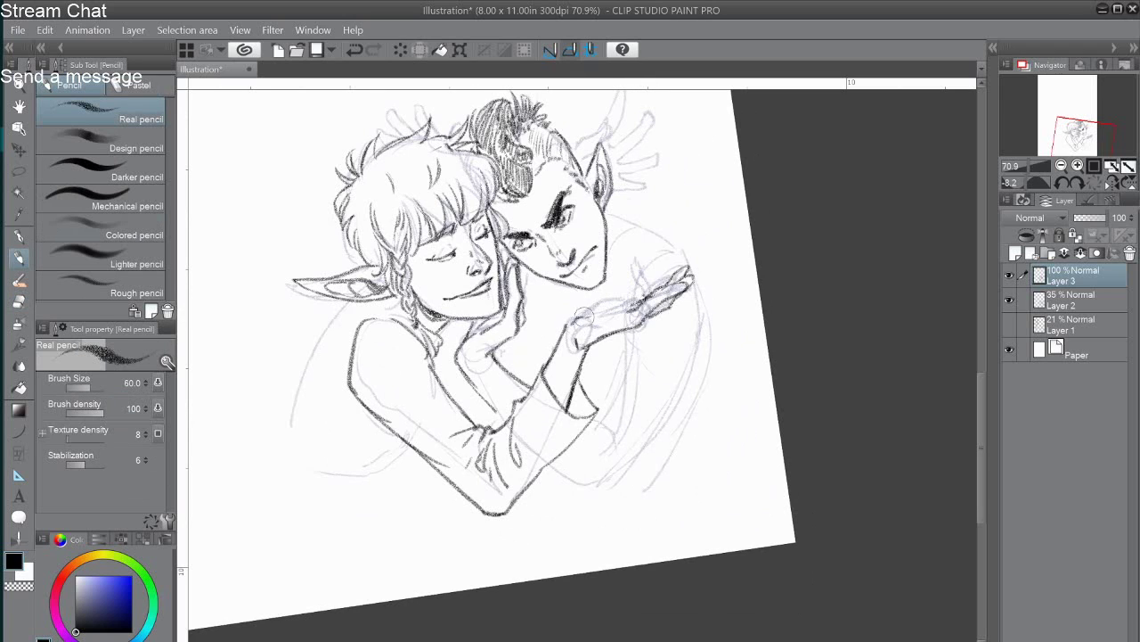
{"action": "key", "text": "ctrl+z"}
{"action": "mouse_move", "coordinate": [570, 324]}
{"action": "left_mouse_down"}
{"action": "mouse_move", "coordinate": [651, 292]}
{"action": "mouse_move", "coordinate": [614, 324]}
{"action": "left_mouse_up"}
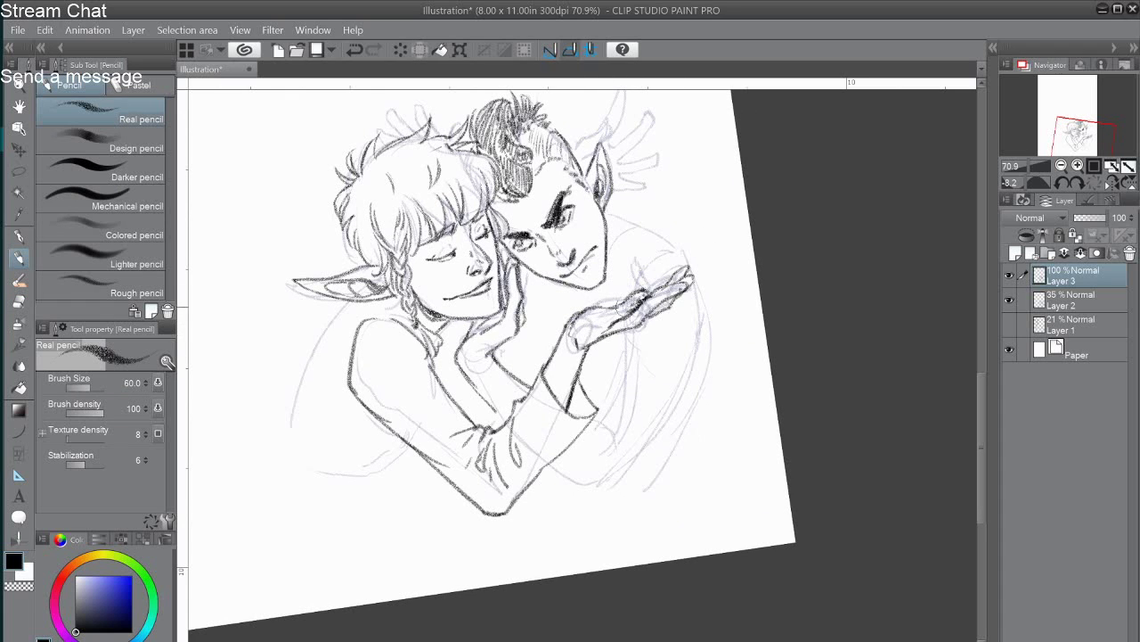
{"action": "key", "text": "ctrl+z"}
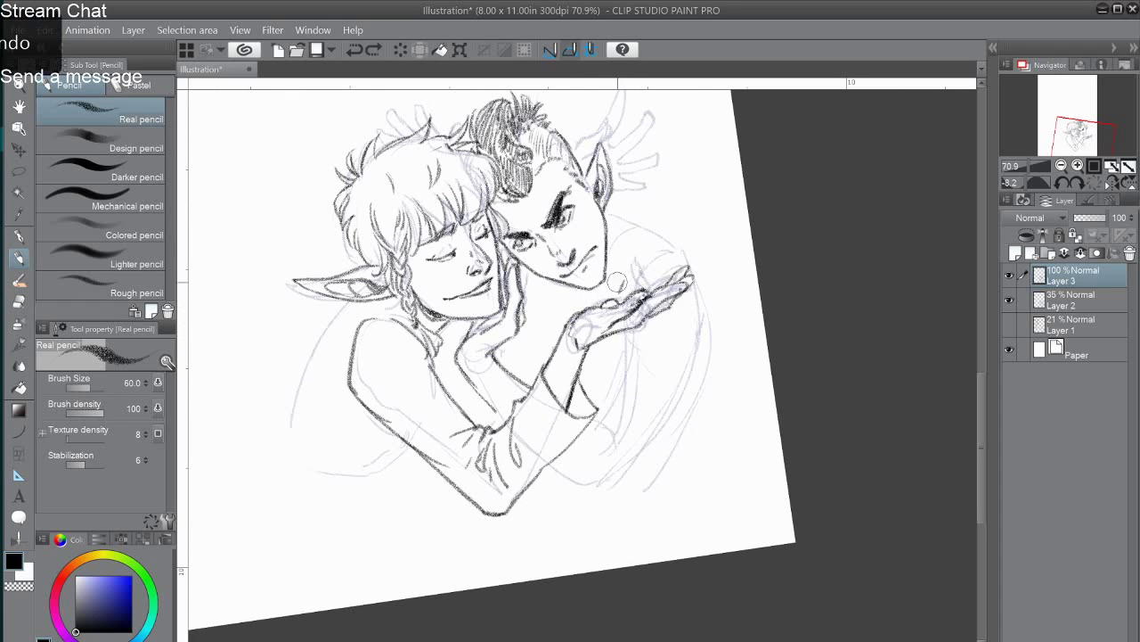
{"action": "left_click_drag", "start_coordinate": [585, 293], "coordinate": [591, 297]}
With the canvas rotation reset, draw the braided figure's curved back, torso edge and lower garment outline behind the arm.
{"action": "key", "text": "ctrl+@"}
{"action": "left_click_drag", "start_coordinate": [576, 107], "coordinate": [623, 178]}
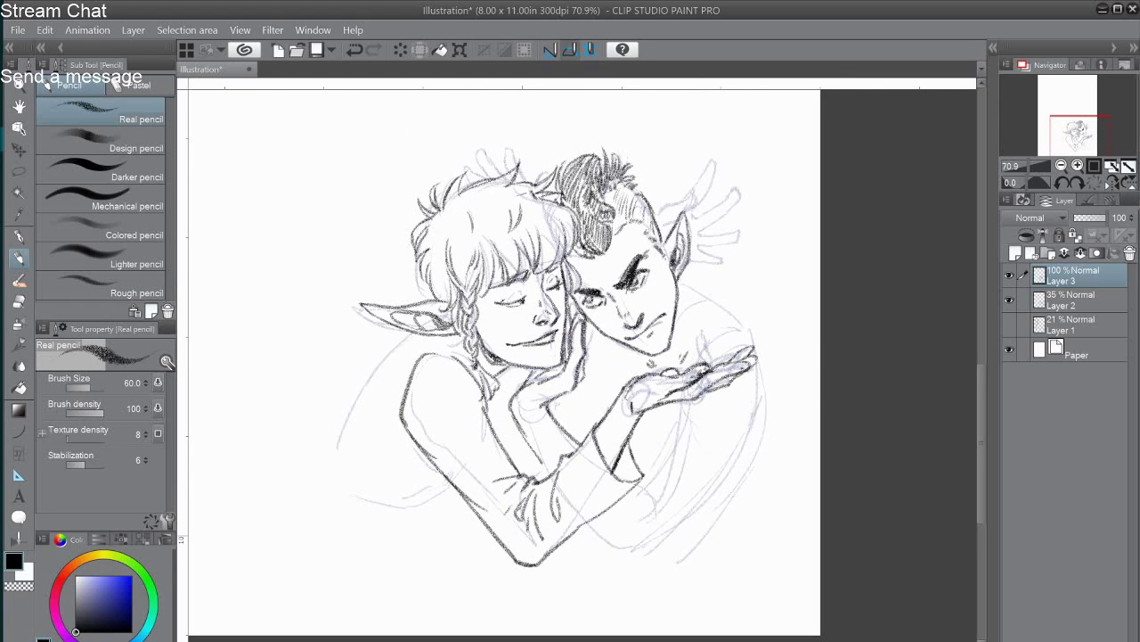
{"action": "mouse_move", "coordinate": [413, 350]}
{"action": "left_mouse_down"}
{"action": "mouse_move", "coordinate": [335, 417]}
{"action": "mouse_move", "coordinate": [342, 462]}
{"action": "mouse_move", "coordinate": [330, 432]}
{"action": "mouse_move", "coordinate": [421, 506]}
{"action": "left_mouse_up"}
{"action": "mouse_move", "coordinate": [330, 416]}
{"action": "left_mouse_down"}
{"action": "mouse_move", "coordinate": [387, 536]}
{"action": "mouse_move", "coordinate": [362, 559]}
{"action": "mouse_move", "coordinate": [416, 512]}
{"action": "mouse_move", "coordinate": [406, 539]}
{"action": "left_mouse_up"}
{"action": "mouse_move", "coordinate": [420, 508]}
{"action": "left_mouse_down"}
{"action": "mouse_move", "coordinate": [404, 541]}
{"action": "mouse_move", "coordinate": [428, 502]}
{"action": "mouse_move", "coordinate": [383, 497]}
{"action": "left_mouse_up"}
{"action": "left_click_drag", "start_coordinate": [418, 506], "coordinate": [448, 487]}
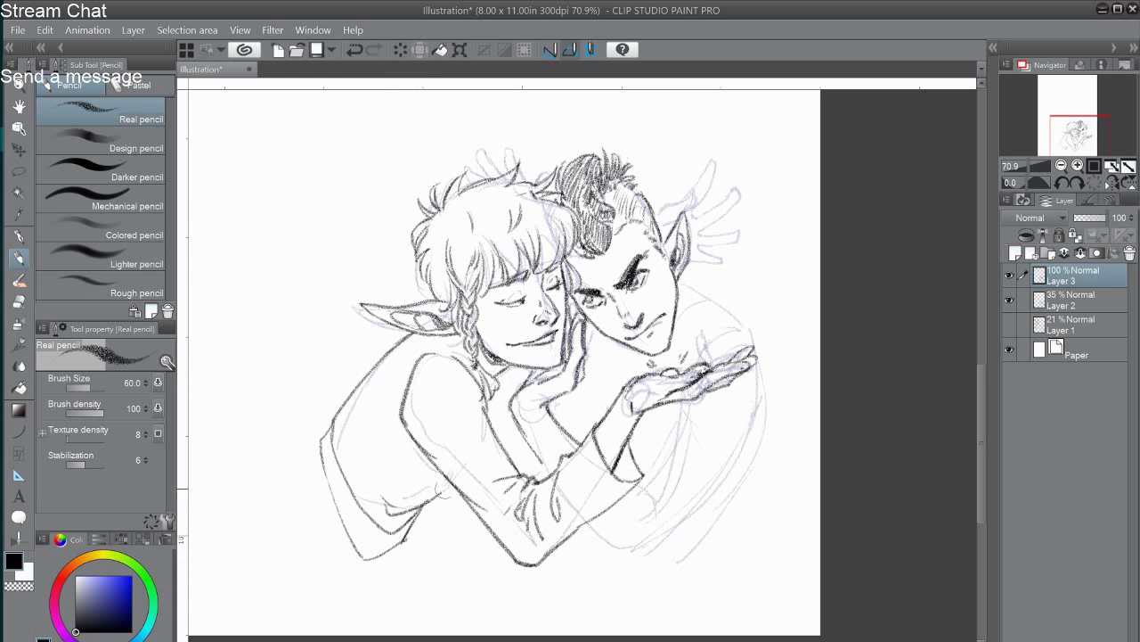
Redraw the fold line along the braided figure's near shoulder and add a narrow band across the garment at the back.
{"action": "left_click_drag", "start_coordinate": [408, 387], "coordinate": [406, 465]}
{"action": "key", "text": "ctrl+z"}
{"action": "key", "text": "ctrl+z"}
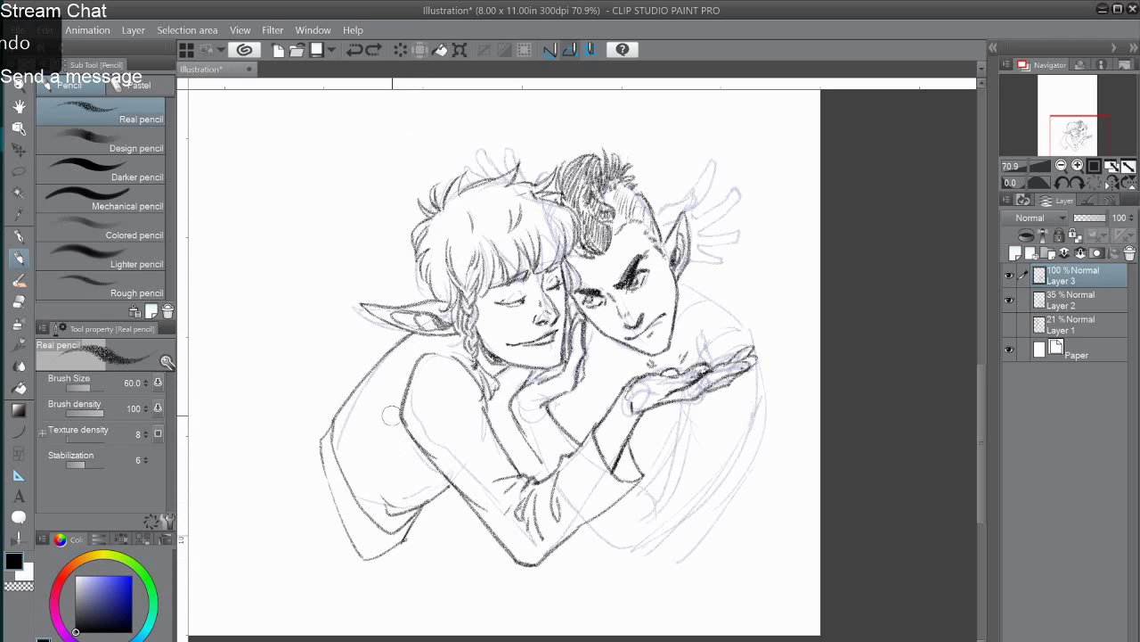
{"action": "left_click_drag", "start_coordinate": [410, 378], "coordinate": [406, 456]}
{"action": "left_click_drag", "start_coordinate": [326, 487], "coordinate": [344, 469]}
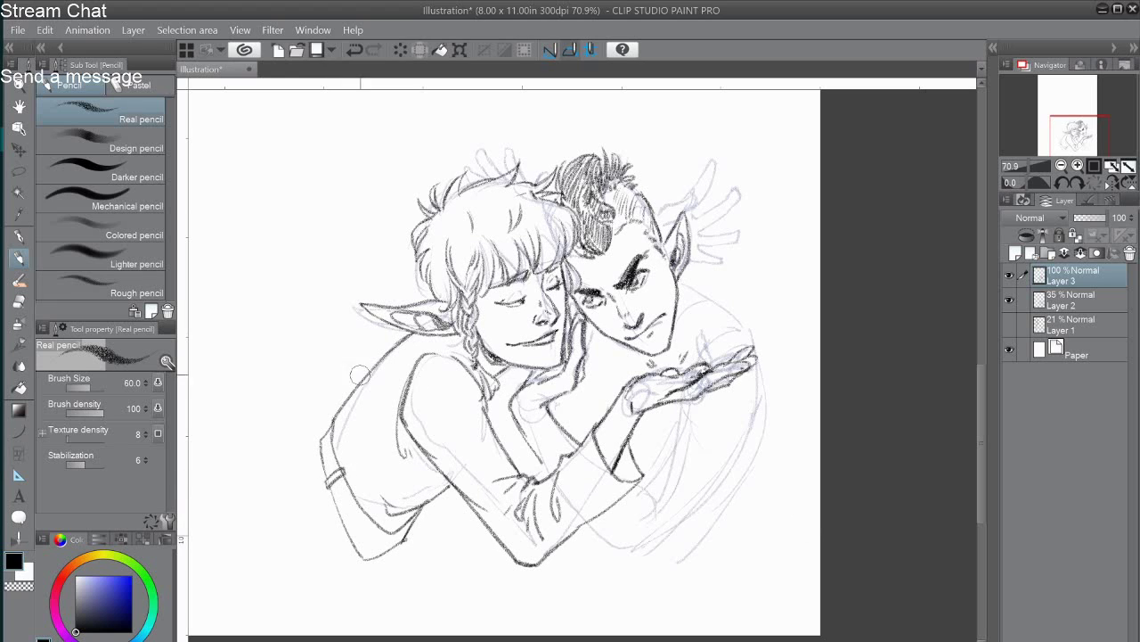
Draw the right figure's shoulder with a pointed shoulder piece and two overlapping pointed layers beneath it.
{"action": "left_click_drag", "start_coordinate": [389, 332], "coordinate": [334, 301]}
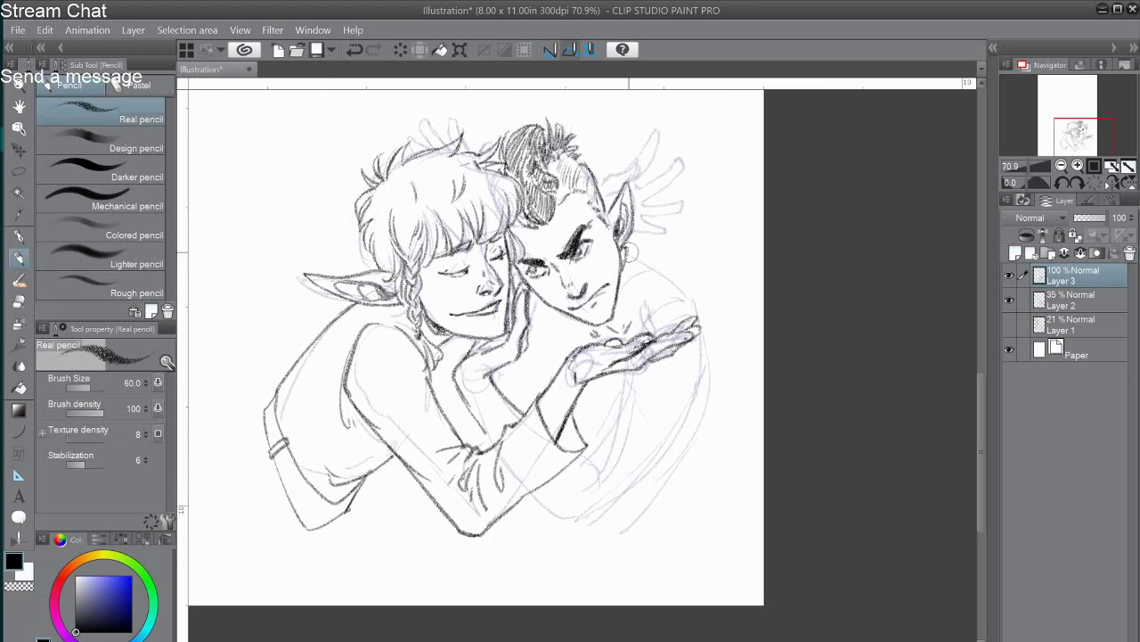
{"action": "mouse_move", "coordinate": [629, 253]}
{"action": "left_mouse_down"}
{"action": "mouse_move", "coordinate": [677, 280]}
{"action": "mouse_move", "coordinate": [724, 383]}
{"action": "left_mouse_up"}
{"action": "left_click_drag", "start_coordinate": [648, 364], "coordinate": [723, 386]}
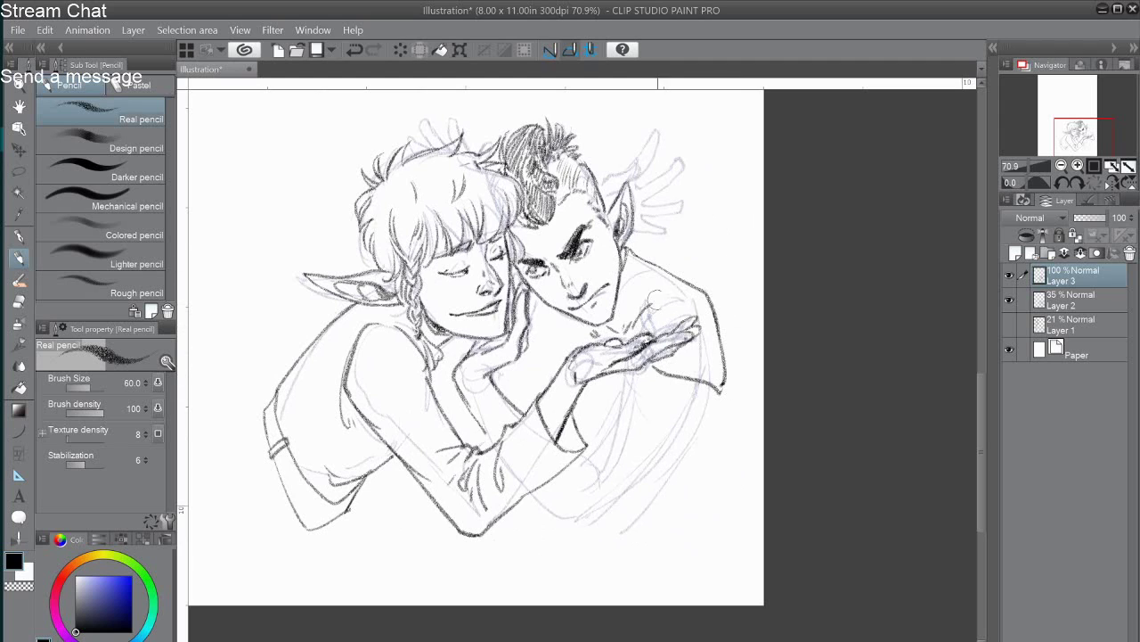
{"action": "left_click_drag", "start_coordinate": [644, 369], "coordinate": [693, 440]}
{"action": "left_click_drag", "start_coordinate": [712, 390], "coordinate": [694, 440]}
{"action": "left_click_drag", "start_coordinate": [648, 401], "coordinate": [661, 465]}
{"action": "left_click_drag", "start_coordinate": [685, 435], "coordinate": [662, 467]}
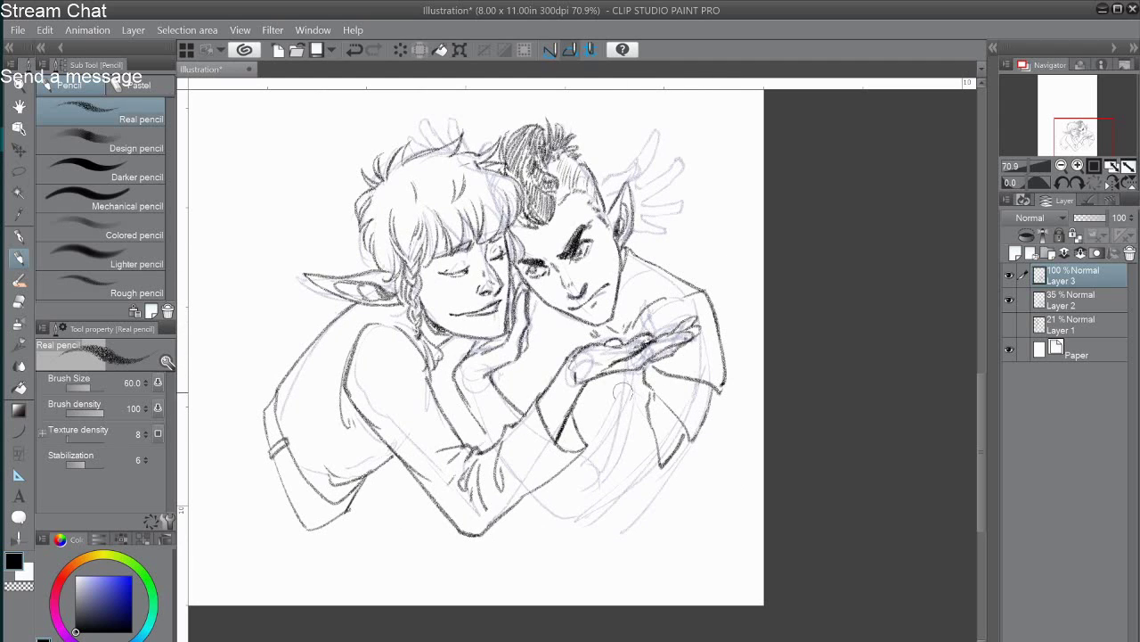
Try to draw the right figure's chest edge beside the sleeve cuff and the lower torso outline.
{"action": "mouse_move", "coordinate": [628, 372]}
{"action": "left_mouse_down"}
{"action": "mouse_move", "coordinate": [623, 410]}
{"action": "mouse_move", "coordinate": [586, 471]}
{"action": "mouse_move", "coordinate": [586, 451]}
{"action": "left_mouse_up"}
{"action": "key", "text": "ctrl+z"}
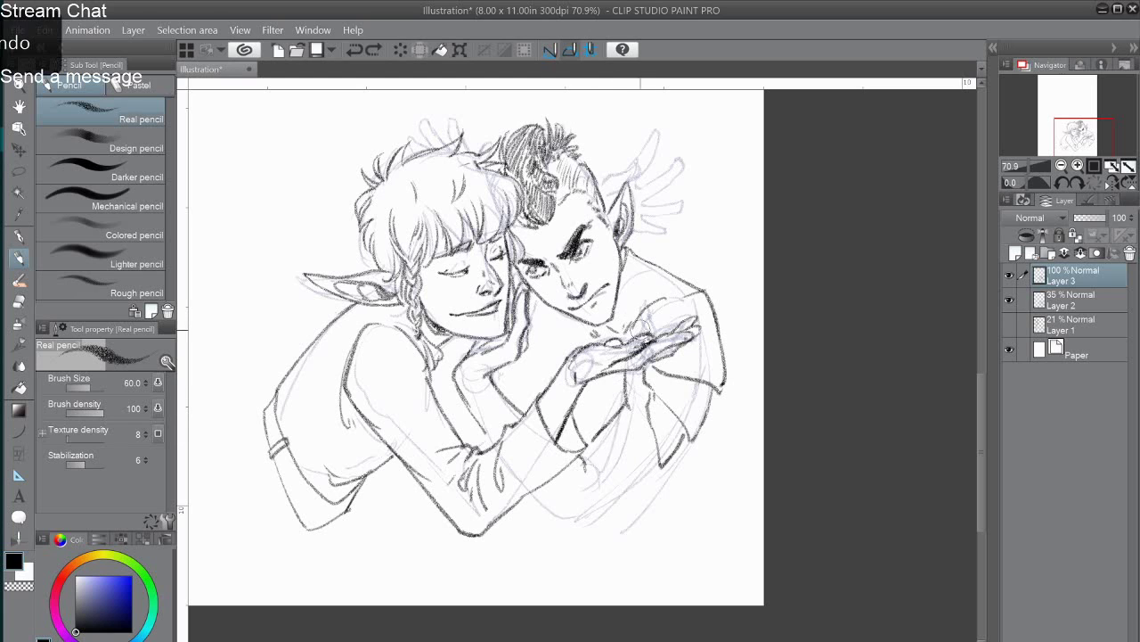
{"action": "key", "text": "ctrl+z"}
{"action": "mouse_move", "coordinate": [626, 380]}
{"action": "left_mouse_down"}
{"action": "mouse_move", "coordinate": [586, 449]}
{"action": "mouse_move", "coordinate": [589, 490]}
{"action": "left_mouse_up"}
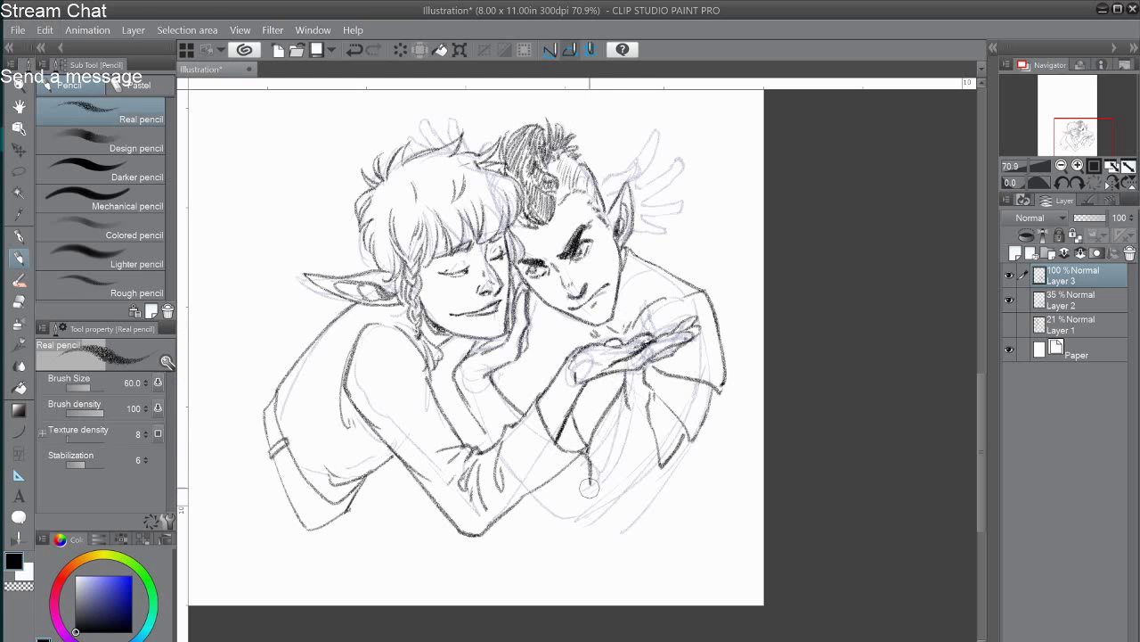
{"action": "left_click_drag", "start_coordinate": [661, 465], "coordinate": [574, 533]}
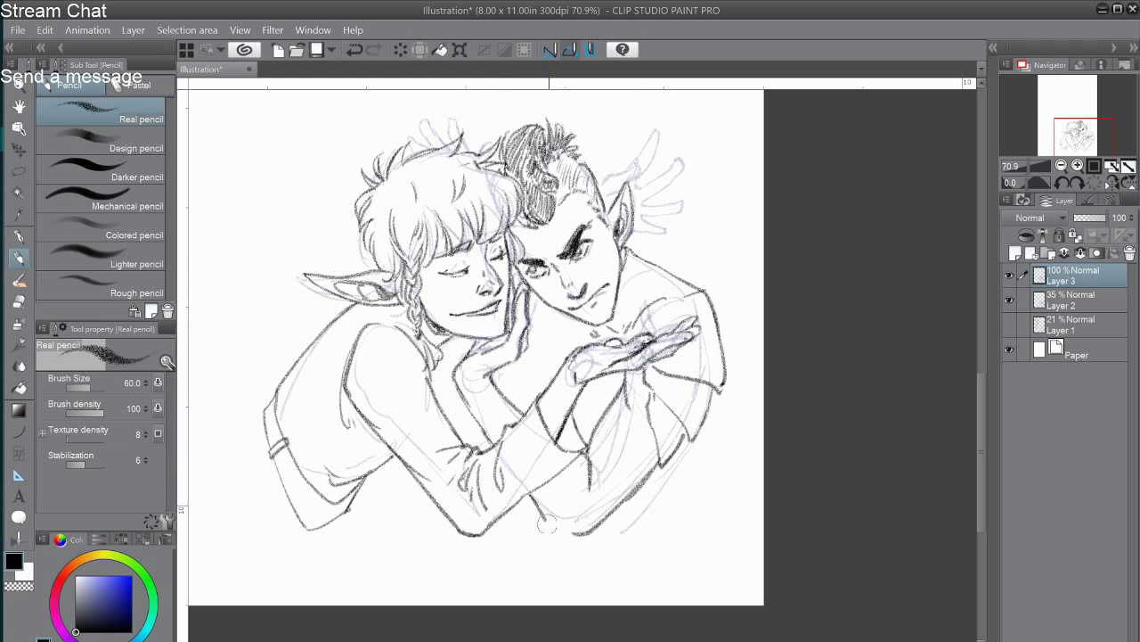
Erase the right figure's chest edge beside the sleeve cuff and the lower torso outline on Layer 3.
{"action": "left_click", "coordinate": [19, 303]}
{"action": "left_click_drag", "start_coordinate": [590, 482], "coordinate": [591, 452]}
{"action": "left_click_drag", "start_coordinate": [540, 496], "coordinate": [535, 501]}
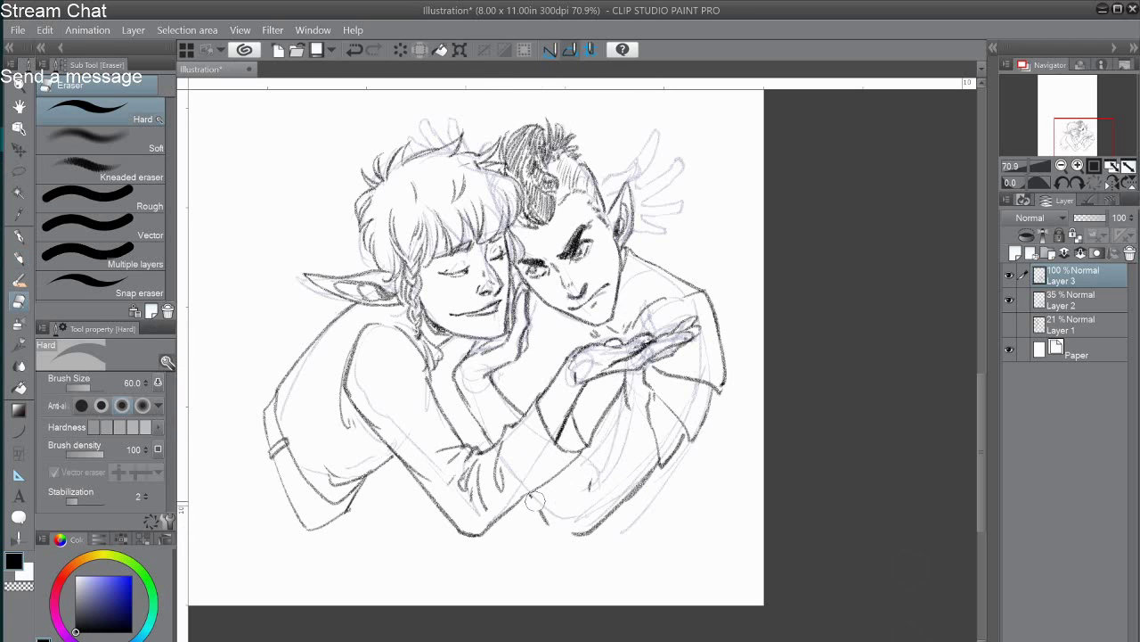
{"action": "mouse_move", "coordinate": [609, 499]}
{"action": "left_mouse_down"}
{"action": "mouse_move", "coordinate": [650, 468]}
{"action": "mouse_move", "coordinate": [597, 426]}
{"action": "left_mouse_up"}
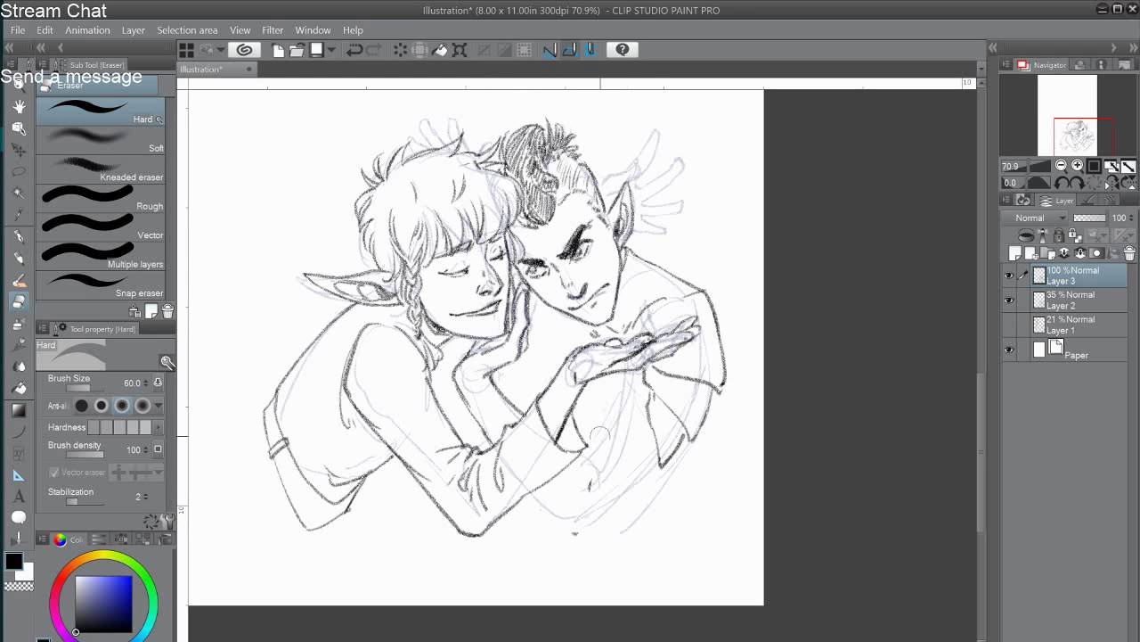
With the Real pencil, draw the right figure's lower arm outline with short folds below the cuff and a buttoned strap across the chest.
{"action": "left_click", "coordinate": [19, 255]}
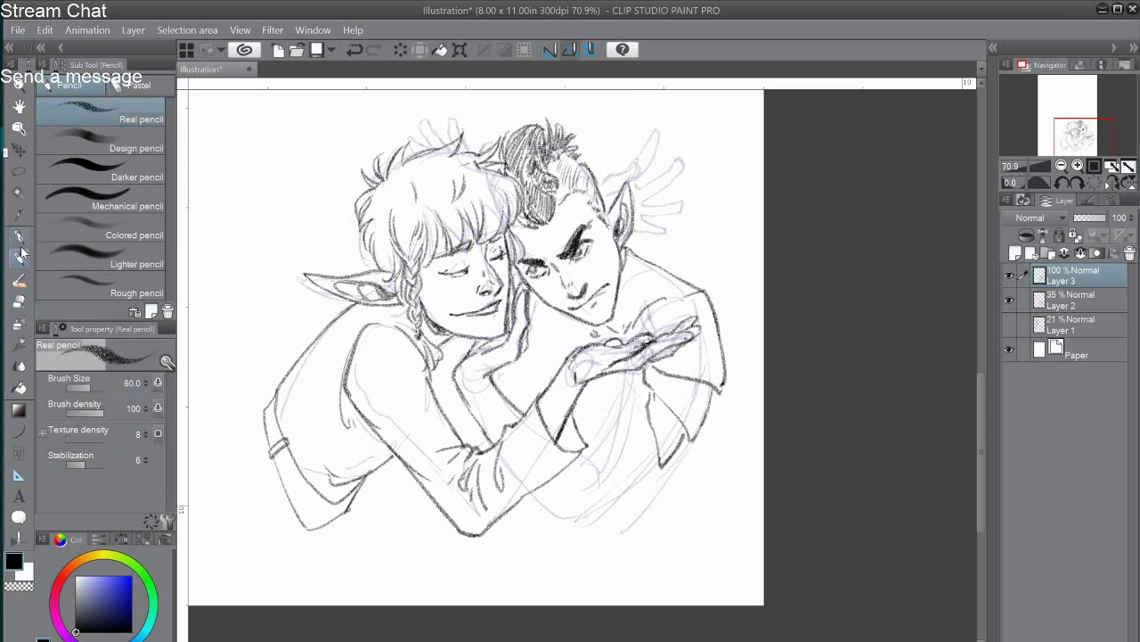
{"action": "mouse_move", "coordinate": [581, 444]}
{"action": "left_mouse_down"}
{"action": "mouse_move", "coordinate": [590, 476]}
{"action": "mouse_move", "coordinate": [555, 515]}
{"action": "mouse_move", "coordinate": [645, 473]}
{"action": "left_mouse_up"}
{"action": "key", "text": "ctrl+z"}
{"action": "key", "text": "ctrl+z"}
{"action": "left_click_drag", "start_coordinate": [565, 518], "coordinate": [646, 474]}
{"action": "mouse_move", "coordinate": [620, 374]}
{"action": "left_mouse_down"}
{"action": "mouse_move", "coordinate": [615, 403]}
{"action": "mouse_move", "coordinate": [656, 384]}
{"action": "mouse_move", "coordinate": [601, 405]}
{"action": "mouse_move", "coordinate": [609, 418]}
{"action": "mouse_move", "coordinate": [585, 445]}
{"action": "mouse_move", "coordinate": [599, 458]}
{"action": "left_mouse_up"}
{"action": "key", "text": "ctrl+z"}
{"action": "key", "text": "ctrl+z"}
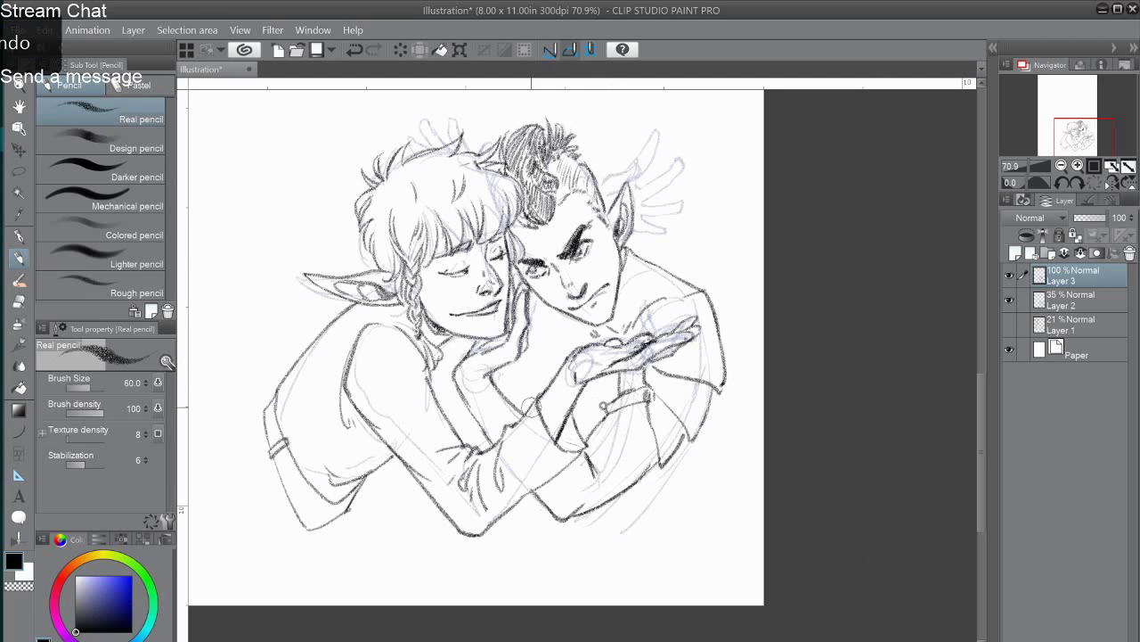
Draw the right figure's open collar edges, neck lines and the short vertical chest line above the buttoned strap.
{"action": "left_click_drag", "start_coordinate": [550, 310], "coordinate": [560, 372]}
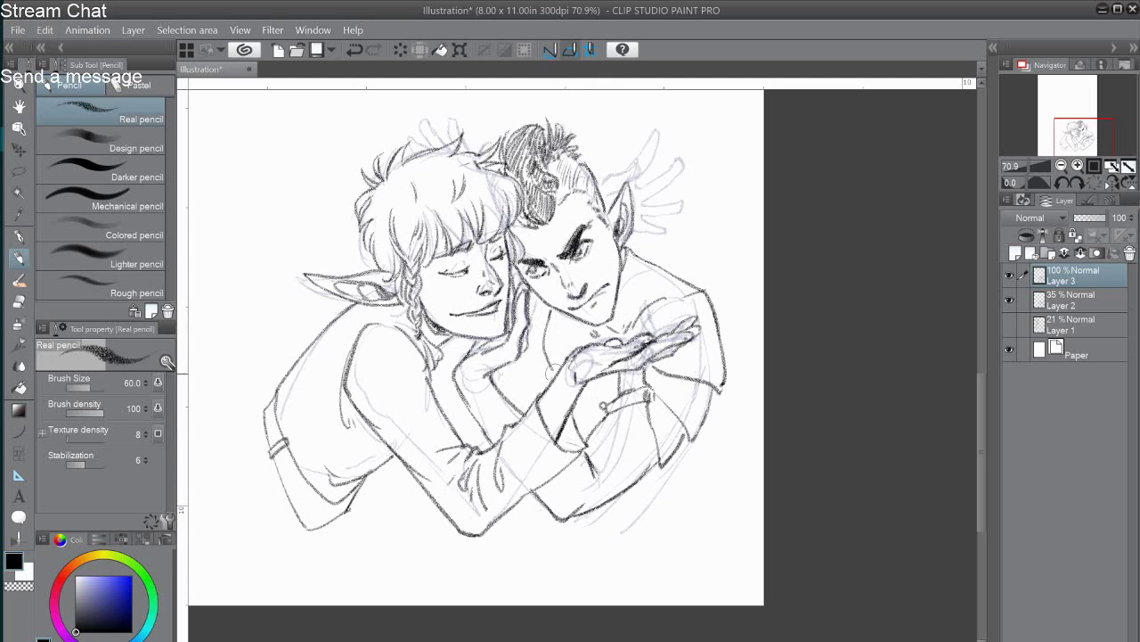
{"action": "key", "text": "ctrl+z"}
{"action": "mouse_move", "coordinate": [536, 317]}
{"action": "left_mouse_down"}
{"action": "mouse_move", "coordinate": [536, 360]}
{"action": "mouse_move", "coordinate": [559, 371]}
{"action": "mouse_move", "coordinate": [537, 312]}
{"action": "mouse_move", "coordinate": [544, 372]}
{"action": "left_mouse_up"}
{"action": "left_click_drag", "start_coordinate": [596, 327], "coordinate": [582, 345]}
{"action": "left_click_drag", "start_coordinate": [584, 392], "coordinate": [588, 411]}
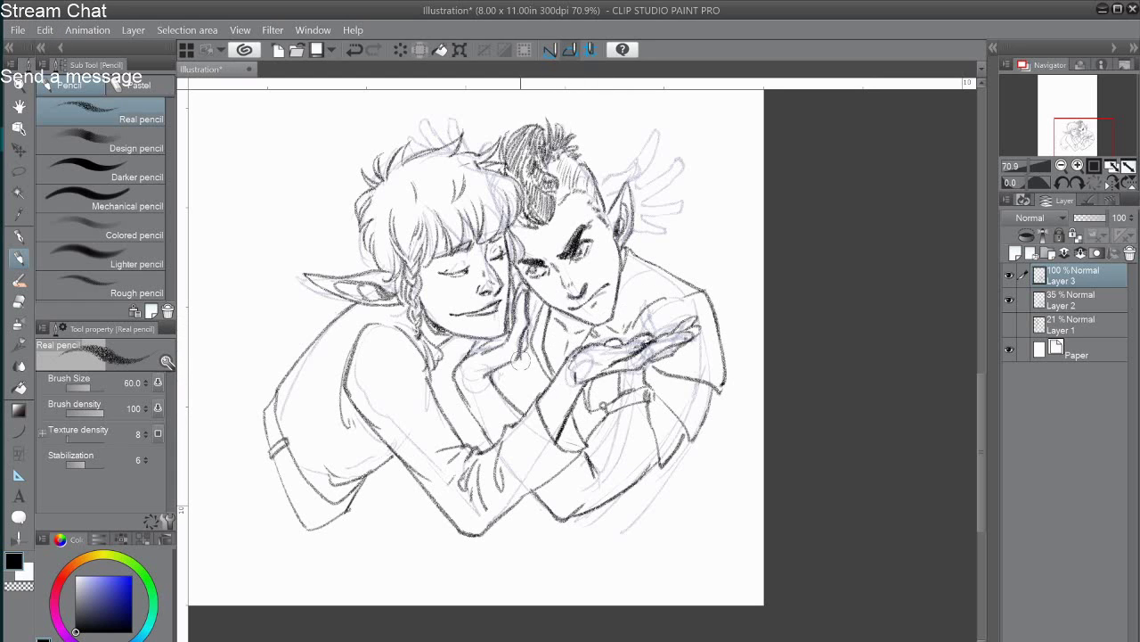
{"action": "left_click_drag", "start_coordinate": [521, 360], "coordinate": [553, 392]}
{"action": "left_click_drag", "start_coordinate": [534, 320], "coordinate": [550, 371]}
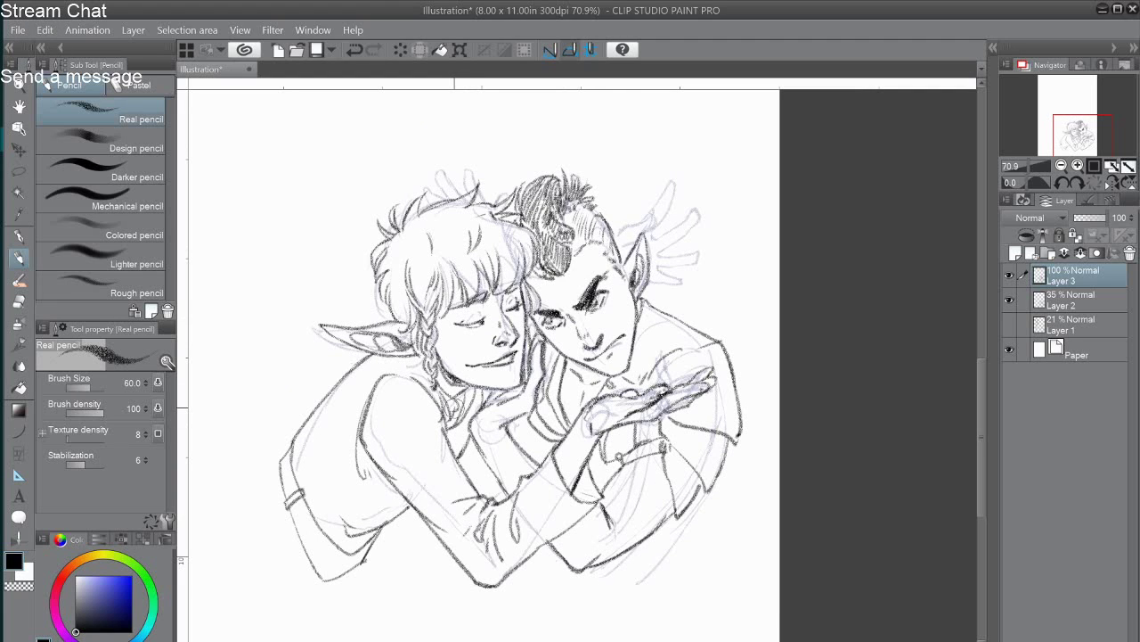
Trace the spread fingers behind the right figure's ear and the fingers rising behind the braided figure's hair.
{"action": "mouse_move", "coordinate": [631, 223]}
{"action": "left_mouse_down"}
{"action": "mouse_move", "coordinate": [670, 183]}
{"action": "mouse_move", "coordinate": [661, 217]}
{"action": "mouse_move", "coordinate": [694, 205]}
{"action": "left_mouse_up"}
{"action": "mouse_move", "coordinate": [655, 257]}
{"action": "left_mouse_down"}
{"action": "mouse_move", "coordinate": [699, 252]}
{"action": "mouse_move", "coordinate": [657, 269]}
{"action": "mouse_move", "coordinate": [666, 287]}
{"action": "mouse_move", "coordinate": [649, 286]}
{"action": "left_mouse_up"}
{"action": "key", "text": "ctrl+z"}
{"action": "mouse_move", "coordinate": [642, 207]}
{"action": "left_mouse_down"}
{"action": "mouse_move", "coordinate": [626, 234]}
{"action": "mouse_move", "coordinate": [636, 233]}
{"action": "mouse_move", "coordinate": [617, 234]}
{"action": "mouse_move", "coordinate": [631, 210]}
{"action": "mouse_move", "coordinate": [622, 207]}
{"action": "left_mouse_up"}
{"action": "key", "text": "ctrl+z"}
{"action": "key", "text": "ctrl+z"}
{"action": "key", "text": "ctrl+z"}
{"action": "key", "text": "ctrl+z"}
{"action": "left_click_drag", "start_coordinate": [622, 207], "coordinate": [621, 246]}
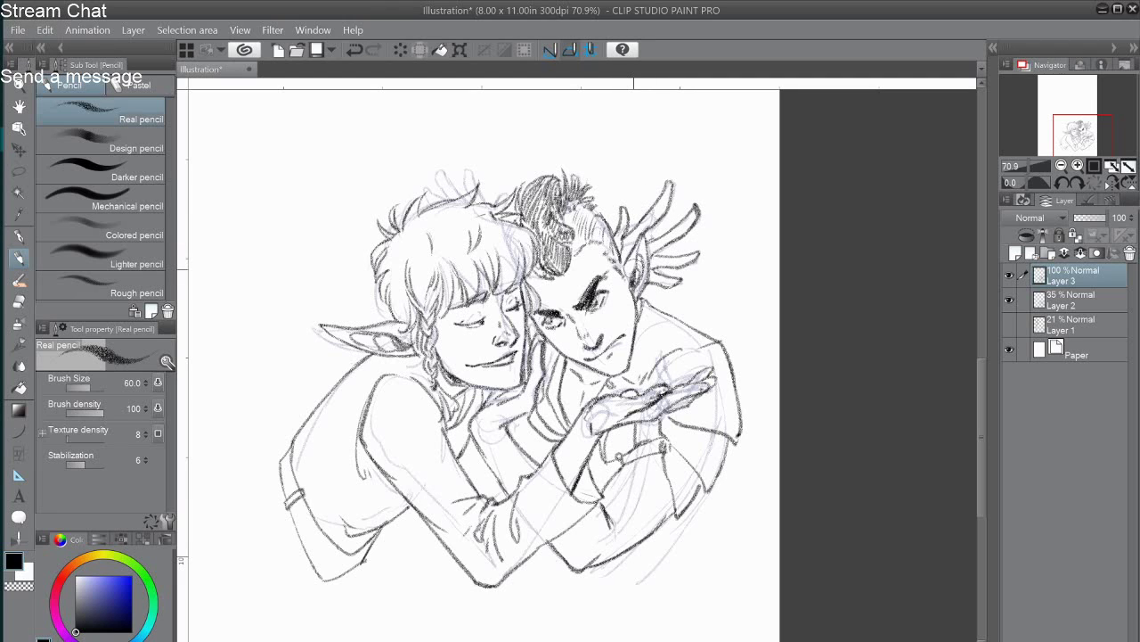
{"action": "left_click_drag", "start_coordinate": [451, 196], "coordinate": [474, 159]}
{"action": "mouse_move", "coordinate": [443, 172]}
{"action": "left_mouse_down"}
{"action": "mouse_move", "coordinate": [429, 200]}
{"action": "mouse_move", "coordinate": [421, 178]}
{"action": "mouse_move", "coordinate": [417, 189]}
{"action": "left_mouse_up"}
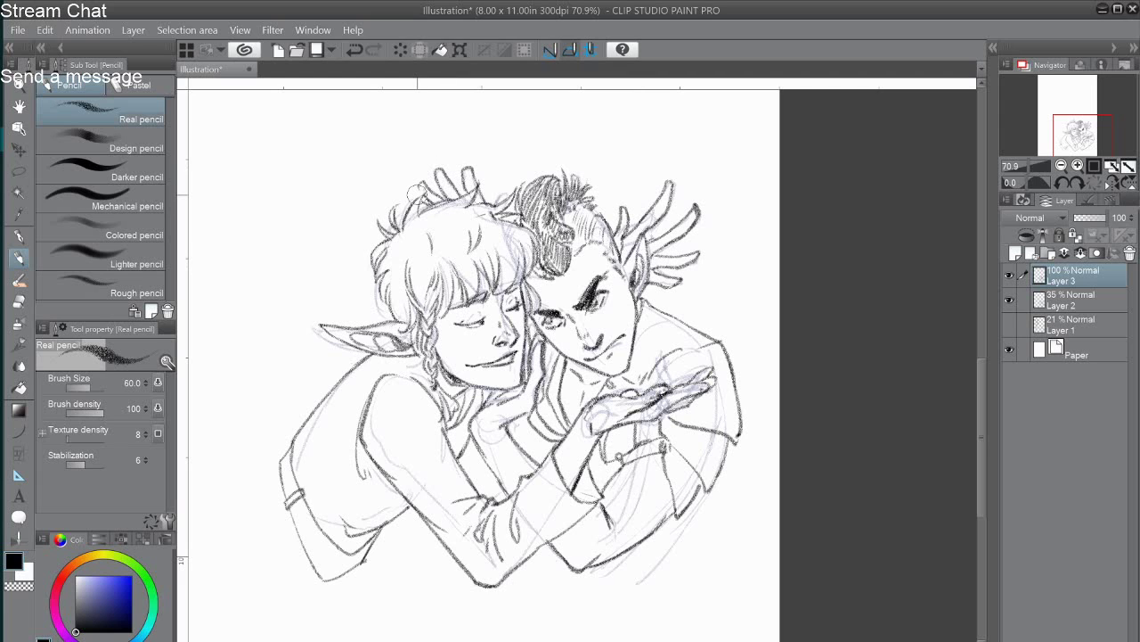
Hide Layer 2 and add curved stripes on the right figure's arm plus dark hatching on the collar, inner sleeve and chest strap.
{"action": "left_click", "coordinate": [1010, 300]}
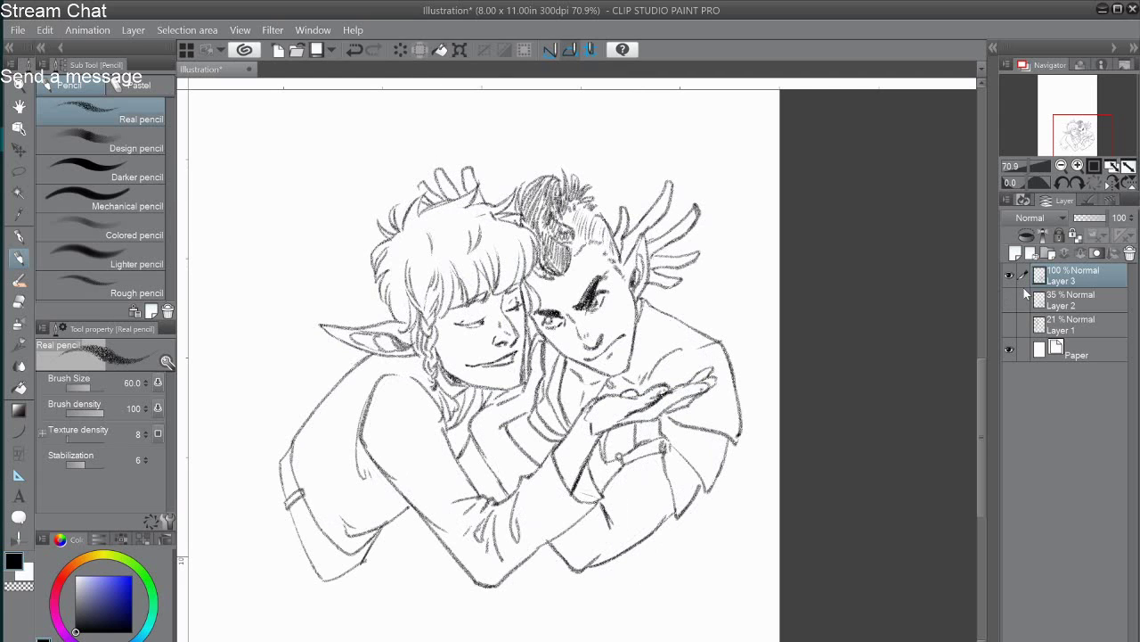
{"action": "mouse_move", "coordinate": [497, 434]}
{"action": "left_mouse_down"}
{"action": "mouse_move", "coordinate": [477, 468]}
{"action": "mouse_move", "coordinate": [486, 450]}
{"action": "mouse_move", "coordinate": [514, 445]}
{"action": "mouse_move", "coordinate": [504, 472]}
{"action": "mouse_move", "coordinate": [512, 446]}
{"action": "mouse_move", "coordinate": [474, 473]}
{"action": "left_mouse_up"}
{"action": "mouse_move", "coordinate": [606, 473]}
{"action": "left_mouse_down"}
{"action": "mouse_move", "coordinate": [624, 499]}
{"action": "mouse_move", "coordinate": [637, 485]}
{"action": "mouse_move", "coordinate": [632, 517]}
{"action": "mouse_move", "coordinate": [649, 509]}
{"action": "mouse_move", "coordinate": [639, 459]}
{"action": "mouse_move", "coordinate": [655, 485]}
{"action": "mouse_move", "coordinate": [620, 455]}
{"action": "left_mouse_up"}
{"action": "mouse_move", "coordinate": [562, 352]}
{"action": "left_mouse_down"}
{"action": "mouse_move", "coordinate": [554, 423]}
{"action": "mouse_move", "coordinate": [535, 413]}
{"action": "mouse_move", "coordinate": [551, 435]}
{"action": "mouse_move", "coordinate": [624, 457]}
{"action": "mouse_move", "coordinate": [655, 446]}
{"action": "mouse_move", "coordinate": [592, 458]}
{"action": "mouse_move", "coordinate": [622, 468]}
{"action": "mouse_move", "coordinate": [597, 472]}
{"action": "mouse_move", "coordinate": [617, 470]}
{"action": "left_mouse_up"}
{"action": "left_click_drag", "start_coordinate": [648, 378], "coordinate": [615, 396]}
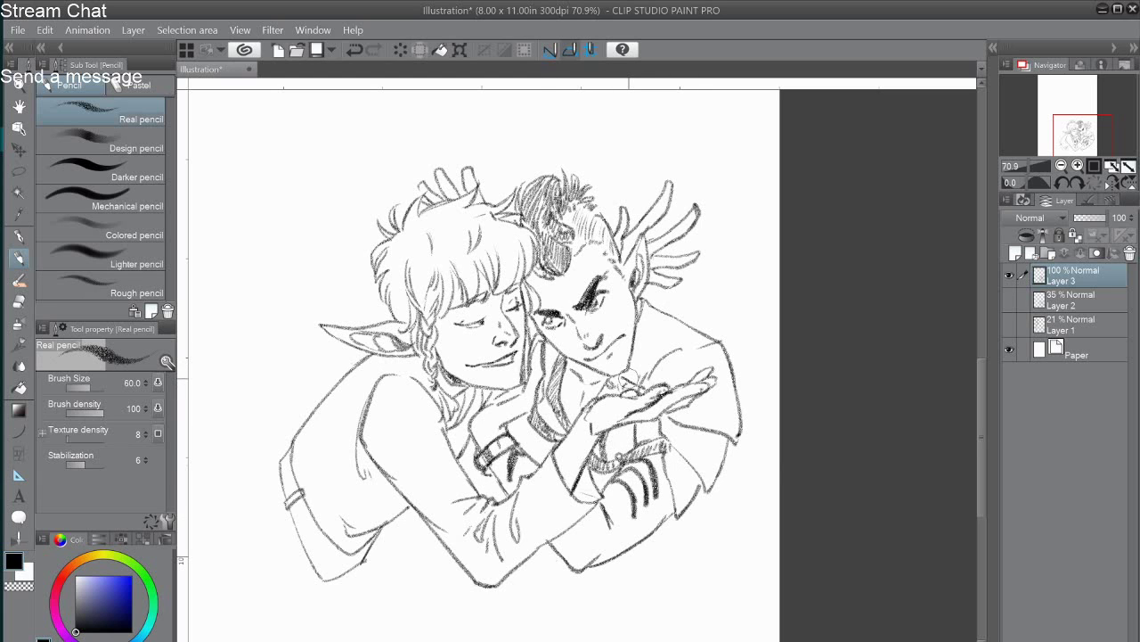
Handwrite "C'mon!" beneath the embracing figures and "REdleat!" below it, further along the page's lower edge.
{"action": "scroll", "coordinate": [606, 374], "scroll_direction": "down", "scroll_amount": 2}
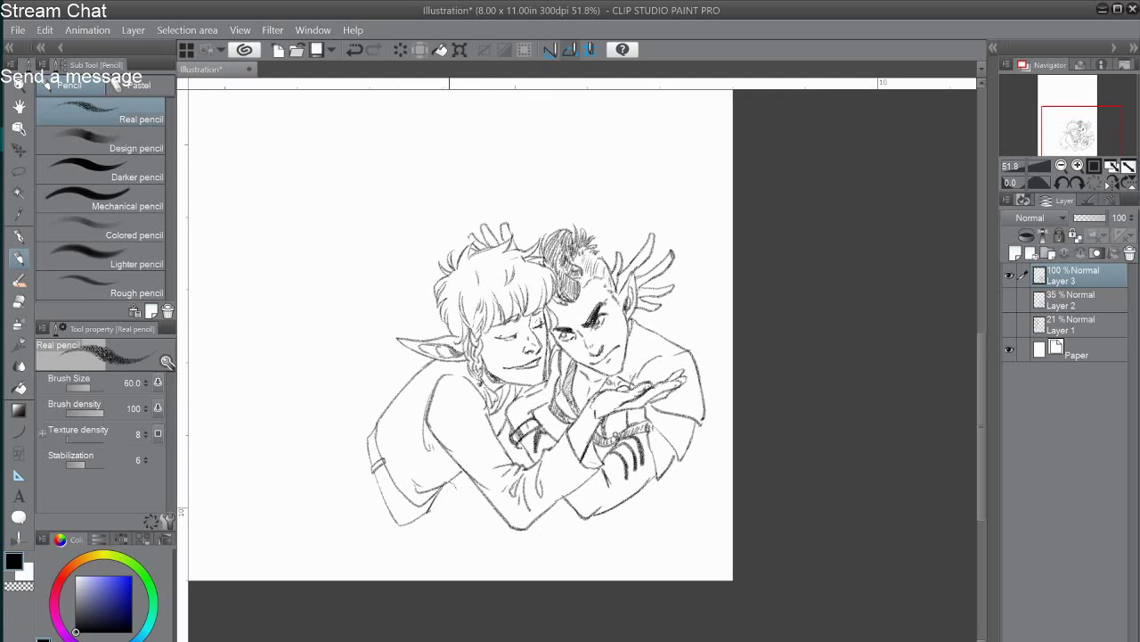
{"action": "left_click_drag", "start_coordinate": [426, 533], "coordinate": [478, 532]}
{"action": "left_click_drag", "start_coordinate": [569, 530], "coordinate": [568, 537]}
{"action": "mouse_move", "coordinate": [513, 547]}
{"action": "left_mouse_down"}
{"action": "mouse_move", "coordinate": [524, 565]}
{"action": "mouse_move", "coordinate": [551, 569]}
{"action": "left_mouse_up"}
{"action": "key", "text": "ctrl+z"}
{"action": "key", "text": "ctrl+z"}
{"action": "left_click_drag", "start_coordinate": [557, 548], "coordinate": [557, 568]}
{"action": "left_click_drag", "start_coordinate": [562, 564], "coordinate": [578, 567]}
{"action": "left_click_drag", "start_coordinate": [588, 549], "coordinate": [588, 567]}
{"action": "left_click_drag", "start_coordinate": [582, 559], "coordinate": [601, 558]}
{"action": "left_click", "coordinate": [603, 566]}
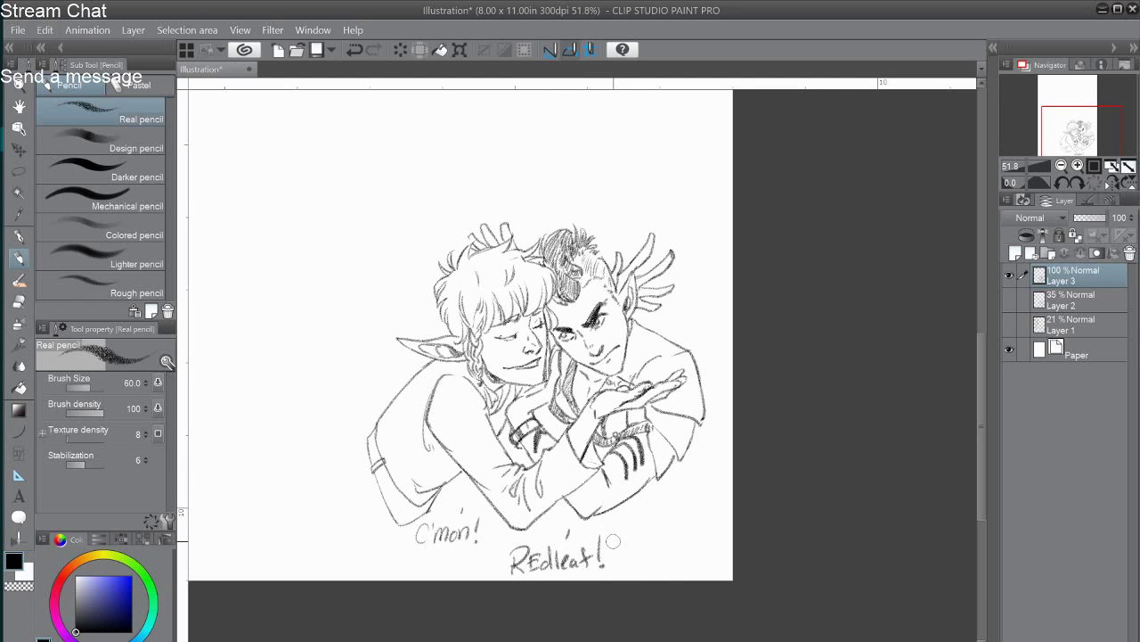
Show Layers 1 and 2 over the page's upper half, make Layer 2 active and choose dark blue as the drawing colour.
{"action": "left_click", "coordinate": [1072, 130]}
{"action": "left_click", "coordinate": [1061, 166]}
{"action": "left_click", "coordinate": [1010, 324]}
{"action": "left_click", "coordinate": [1065, 108]}
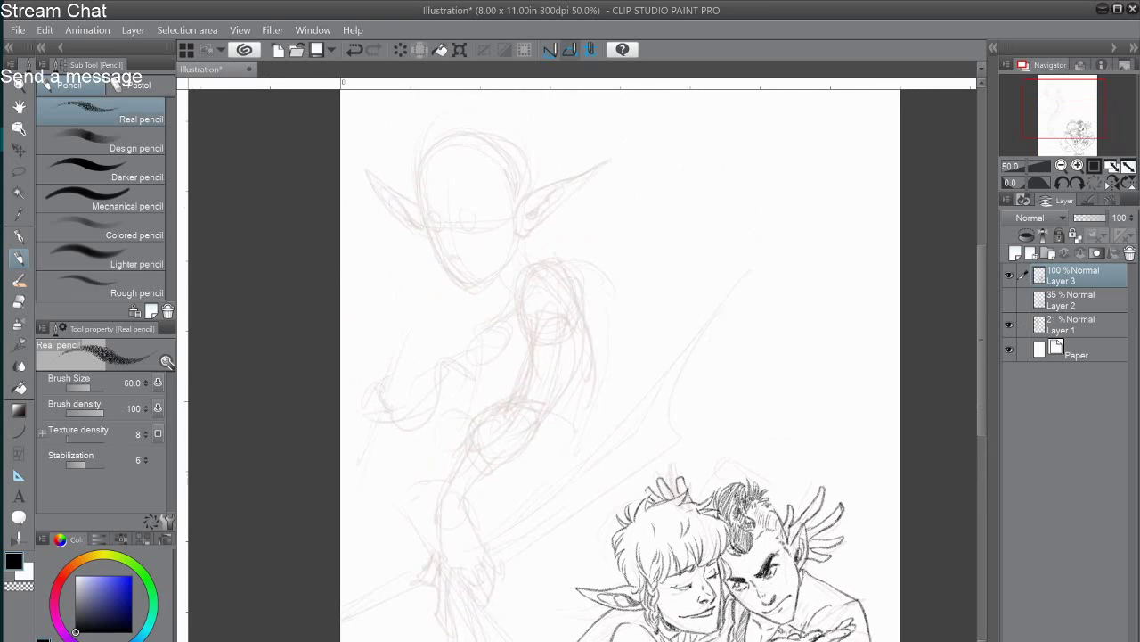
{"action": "left_click", "coordinate": [1062, 301]}
{"action": "left_click", "coordinate": [1010, 299]}
{"action": "left_click", "coordinate": [117, 600]}
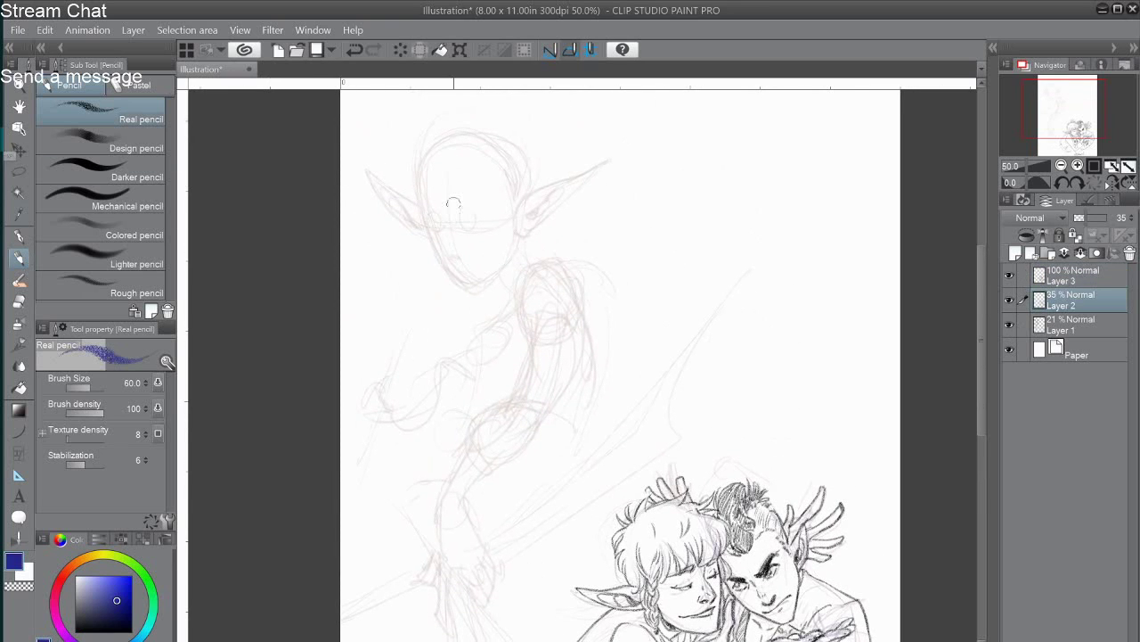
Raise Layer 2's opacity to 100% and try a first blue contour stroke on the upper figure's face.
{"action": "left_click_drag", "start_coordinate": [453, 206], "coordinate": [458, 162]}
{"action": "left_click_drag", "start_coordinate": [499, 268], "coordinate": [474, 342]}
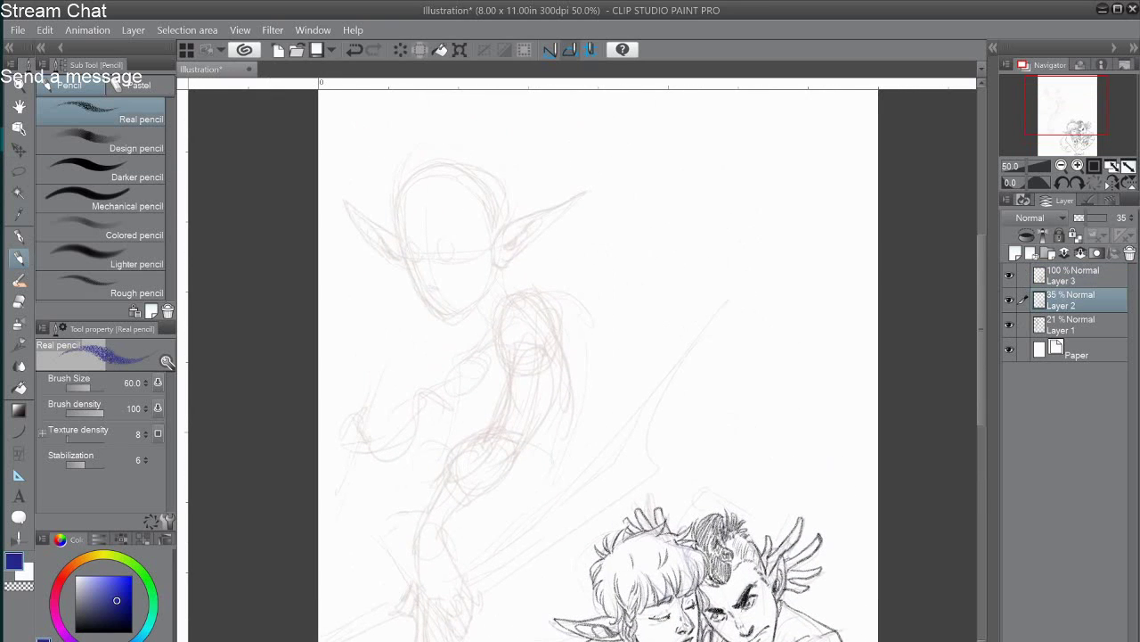
{"action": "left_click_drag", "start_coordinate": [403, 209], "coordinate": [415, 278]}
{"action": "key", "text": "ctrl+z"}
{"action": "key", "text": "ctrl+z"}
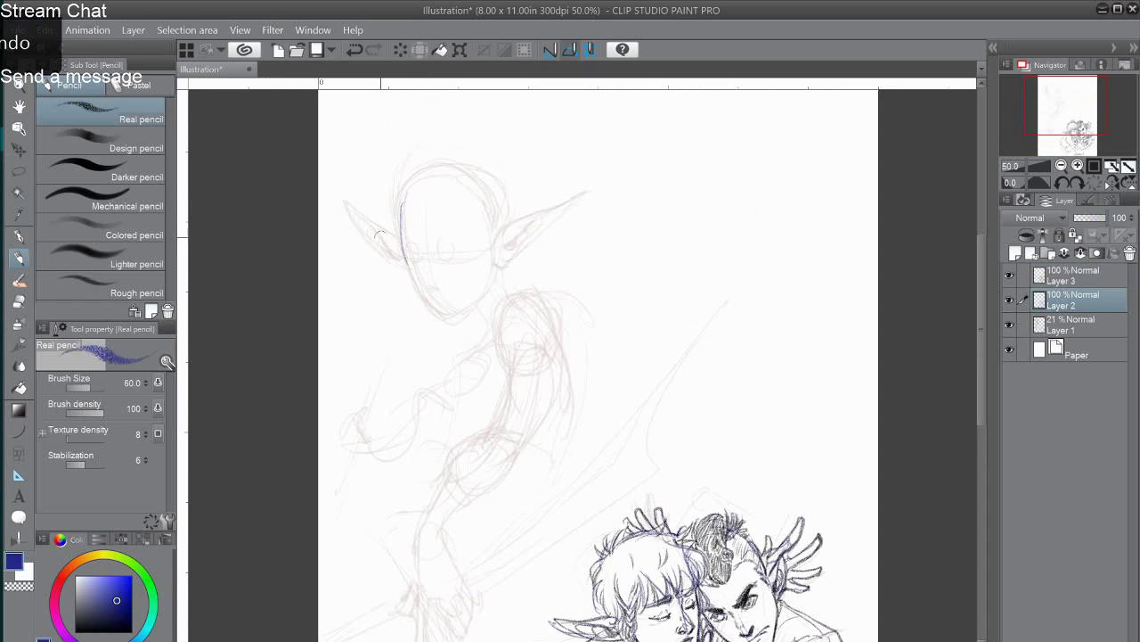
Sketch the upper figure's face contour and near pointed ear with its inner folds in blue over the faint construction lines.
{"action": "left_click_drag", "start_coordinate": [404, 193], "coordinate": [411, 276]}
{"action": "mouse_move", "coordinate": [436, 314]}
{"action": "left_mouse_down"}
{"action": "mouse_move", "coordinate": [476, 303]}
{"action": "mouse_move", "coordinate": [537, 181]}
{"action": "mouse_move", "coordinate": [538, 212]}
{"action": "mouse_move", "coordinate": [567, 196]}
{"action": "mouse_move", "coordinate": [500, 262]}
{"action": "left_mouse_up"}
{"action": "key", "text": "ctrl+z"}
{"action": "key", "text": "ctrl+z"}
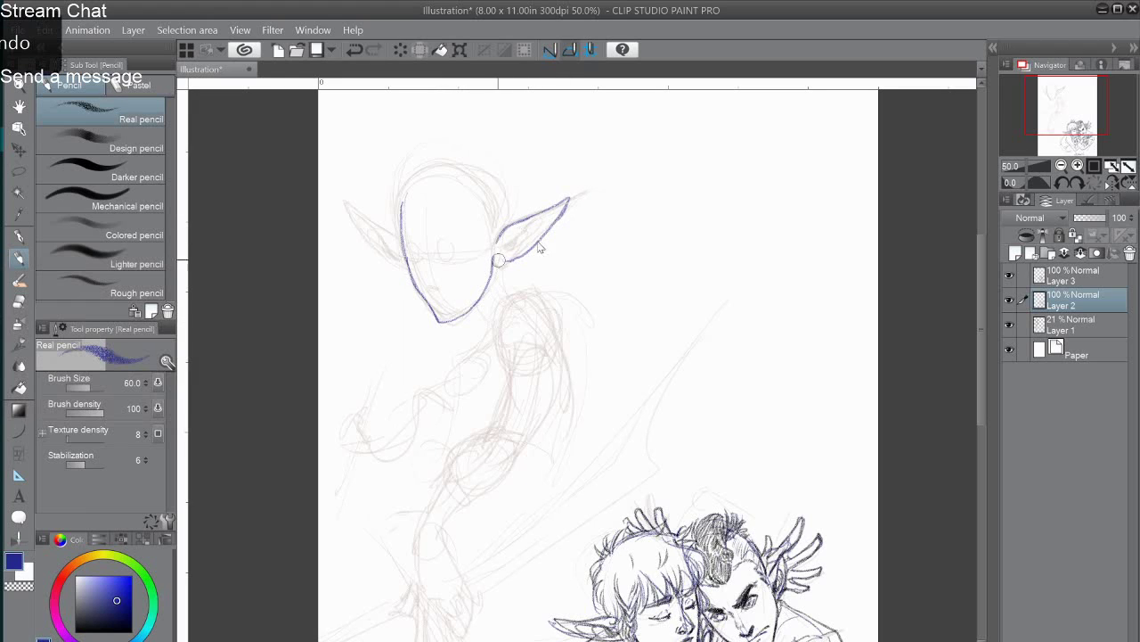
{"action": "mouse_move", "coordinate": [568, 198]}
{"action": "left_mouse_down"}
{"action": "mouse_move", "coordinate": [498, 265]}
{"action": "mouse_move", "coordinate": [554, 221]}
{"action": "left_mouse_up"}
{"action": "key", "text": "ctrl+z"}
{"action": "left_click_drag", "start_coordinate": [497, 253], "coordinate": [541, 216]}
{"action": "mouse_move", "coordinate": [515, 244]}
{"action": "left_mouse_down"}
{"action": "mouse_move", "coordinate": [508, 251]}
{"action": "mouse_move", "coordinate": [558, 208]}
{"action": "left_mouse_up"}
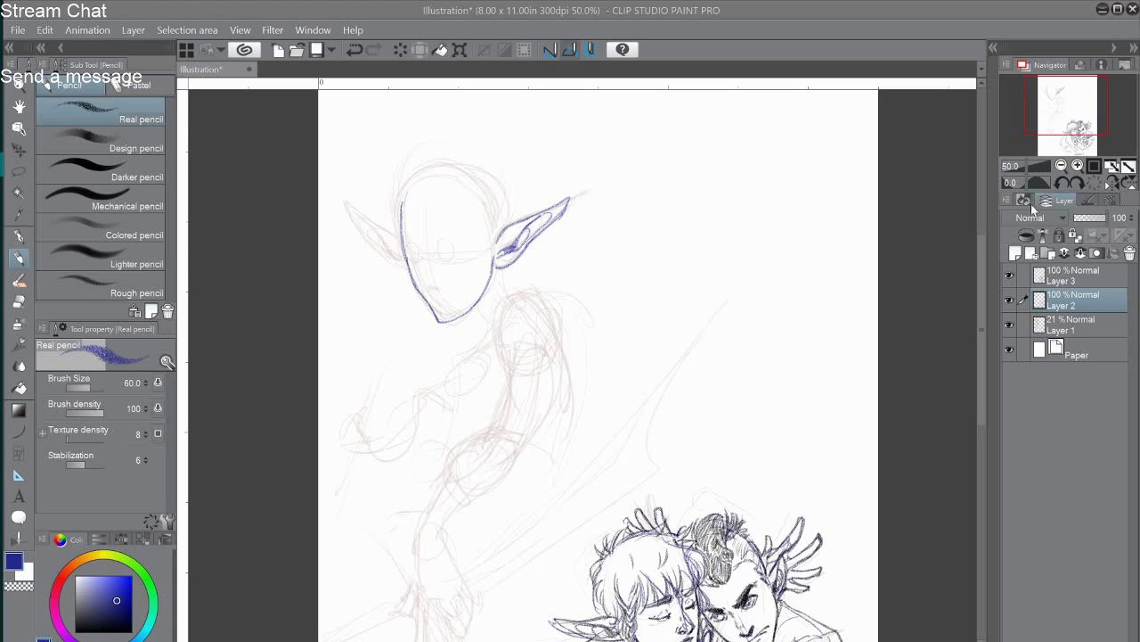
{"action": "left_click", "coordinate": [788, 191]}
{"action": "key", "text": "ctrl+z"}
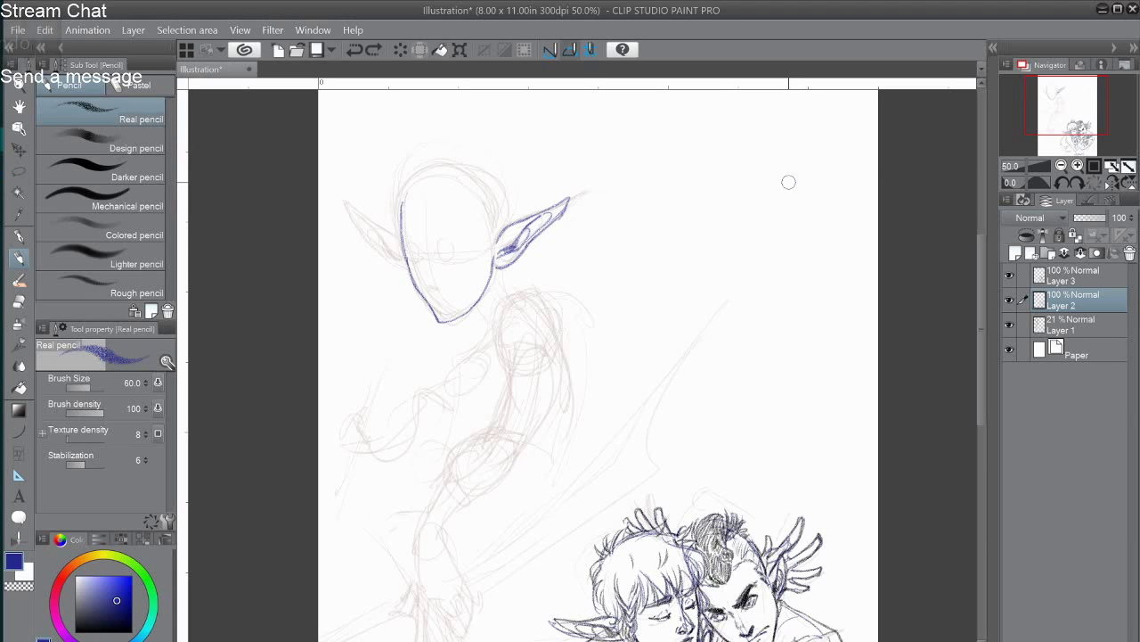
Sketch the upper figure's angled brows, eyes, nose and crooked grin in blue.
{"action": "mouse_move", "coordinate": [405, 234]}
{"action": "left_mouse_down"}
{"action": "mouse_move", "coordinate": [461, 236]}
{"action": "mouse_move", "coordinate": [430, 259]}
{"action": "mouse_move", "coordinate": [408, 238]}
{"action": "mouse_move", "coordinate": [417, 285]}
{"action": "left_mouse_up"}
{"action": "key", "text": "ctrl+z"}
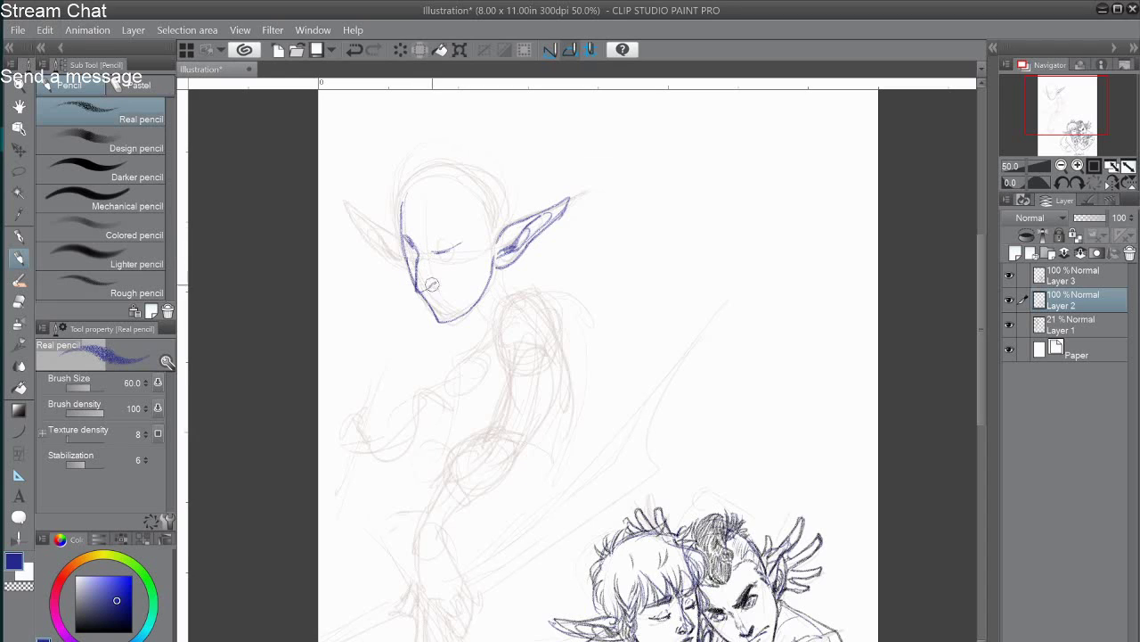
{"action": "mouse_move", "coordinate": [435, 285]}
{"action": "left_mouse_down"}
{"action": "mouse_move", "coordinate": [465, 280]}
{"action": "mouse_move", "coordinate": [450, 309]}
{"action": "left_mouse_up"}
{"action": "key", "text": "ctrl+z"}
{"action": "key", "text": "ctrl+z"}
{"action": "mouse_move", "coordinate": [431, 258]}
{"action": "left_mouse_down"}
{"action": "mouse_move", "coordinate": [460, 248]}
{"action": "mouse_move", "coordinate": [406, 248]}
{"action": "mouse_move", "coordinate": [415, 257]}
{"action": "left_mouse_up"}
{"action": "key", "text": "ctrl+z"}
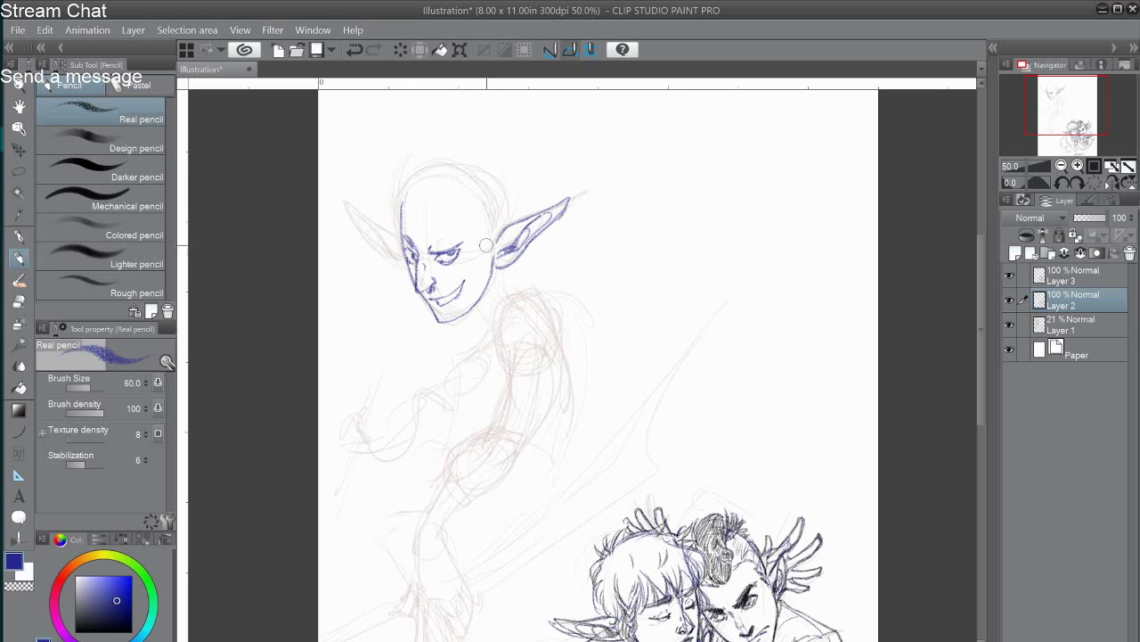
Erase the upper figure's eyes, brows and forehead edge, and redraw the eyes beneath raised, arched brows.
{"action": "scroll", "coordinate": [502, 206], "scroll_direction": "down", "scroll_amount": 1}
{"action": "scroll", "coordinate": [503, 205], "scroll_direction": "up", "scroll_amount": 1}
{"action": "mouse_move", "coordinate": [502, 206]}
{"action": "left_mouse_down"}
{"action": "mouse_move", "coordinate": [430, 161]}
{"action": "mouse_move", "coordinate": [511, 186]}
{"action": "left_mouse_up"}
{"action": "left_click", "coordinate": [20, 302]}
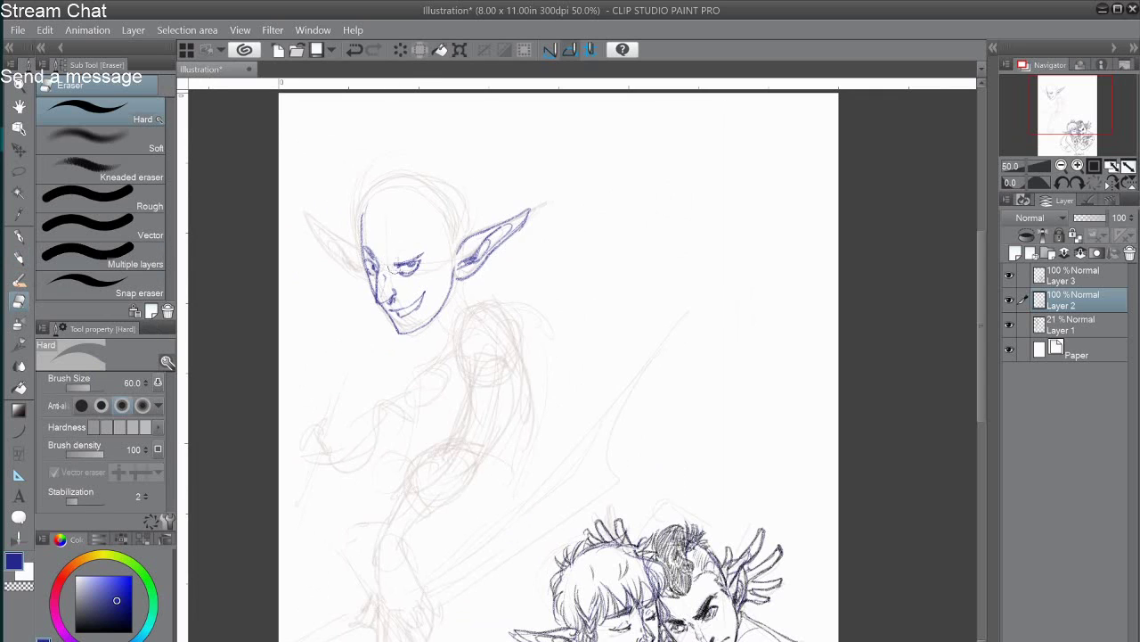
{"action": "mouse_move", "coordinate": [402, 266]}
{"action": "left_mouse_down"}
{"action": "mouse_move", "coordinate": [426, 253]}
{"action": "mouse_move", "coordinate": [369, 261]}
{"action": "mouse_move", "coordinate": [366, 280]}
{"action": "left_mouse_up"}
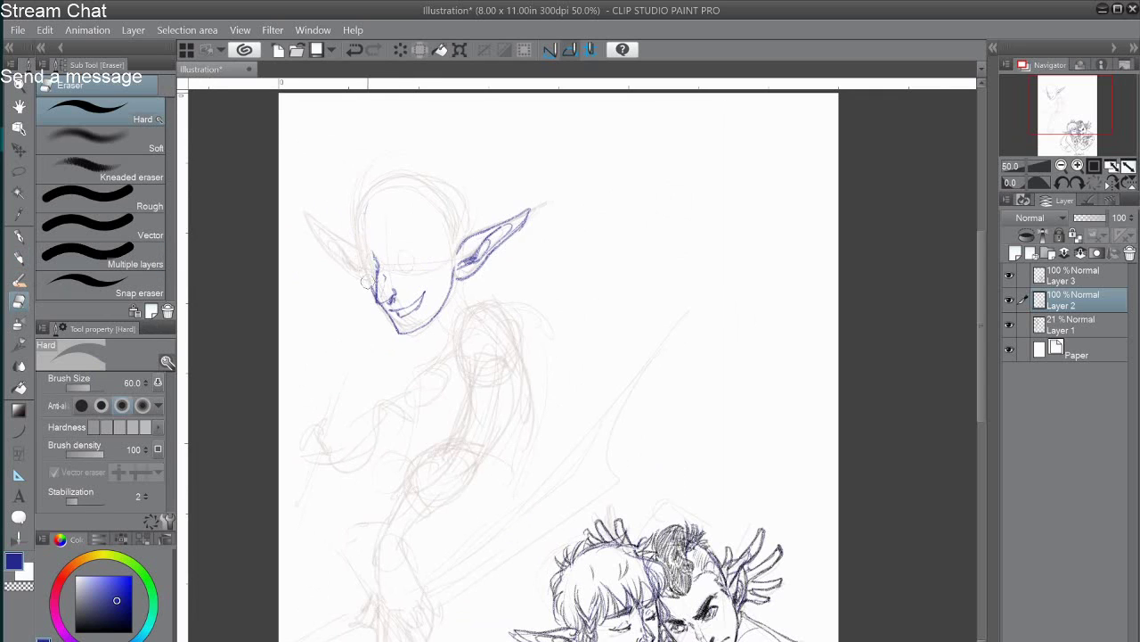
{"action": "key", "text": "p"}
{"action": "mouse_move", "coordinate": [355, 229]}
{"action": "left_mouse_down"}
{"action": "mouse_move", "coordinate": [366, 280]}
{"action": "mouse_move", "coordinate": [360, 241]}
{"action": "mouse_move", "coordinate": [416, 243]}
{"action": "left_mouse_up"}
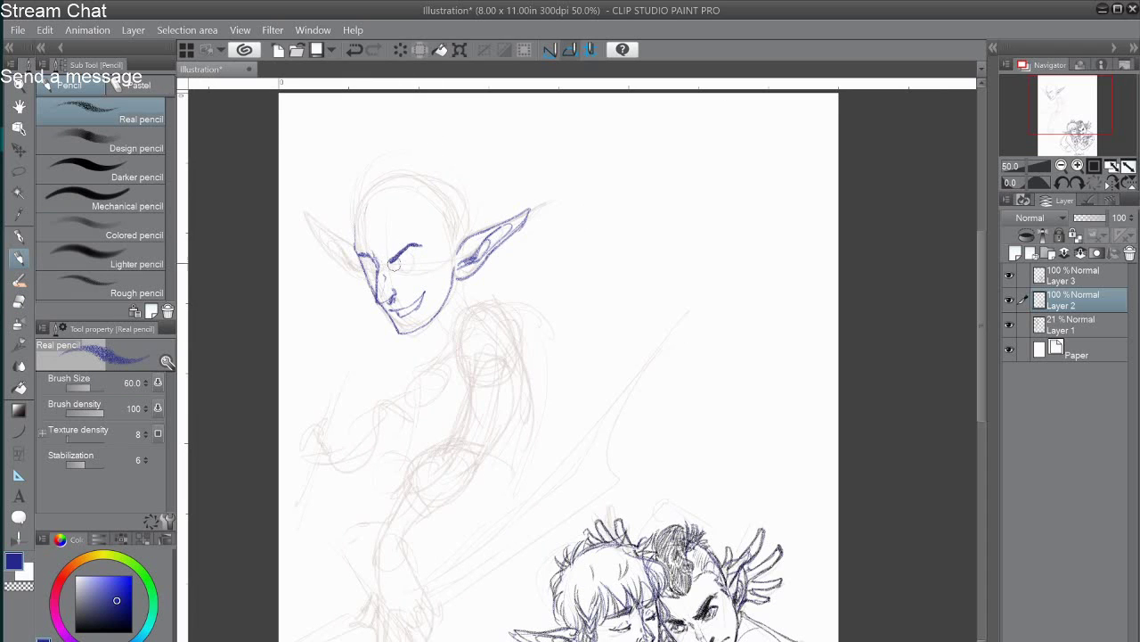
{"action": "mouse_move", "coordinate": [399, 262]}
{"action": "left_mouse_down"}
{"action": "mouse_move", "coordinate": [416, 251]}
{"action": "mouse_move", "coordinate": [422, 260]}
{"action": "left_mouse_up"}
Enlarge the hard eraser to 120 and erase the blue lines of the upper figure's near ear.
{"action": "key", "text": "e"}
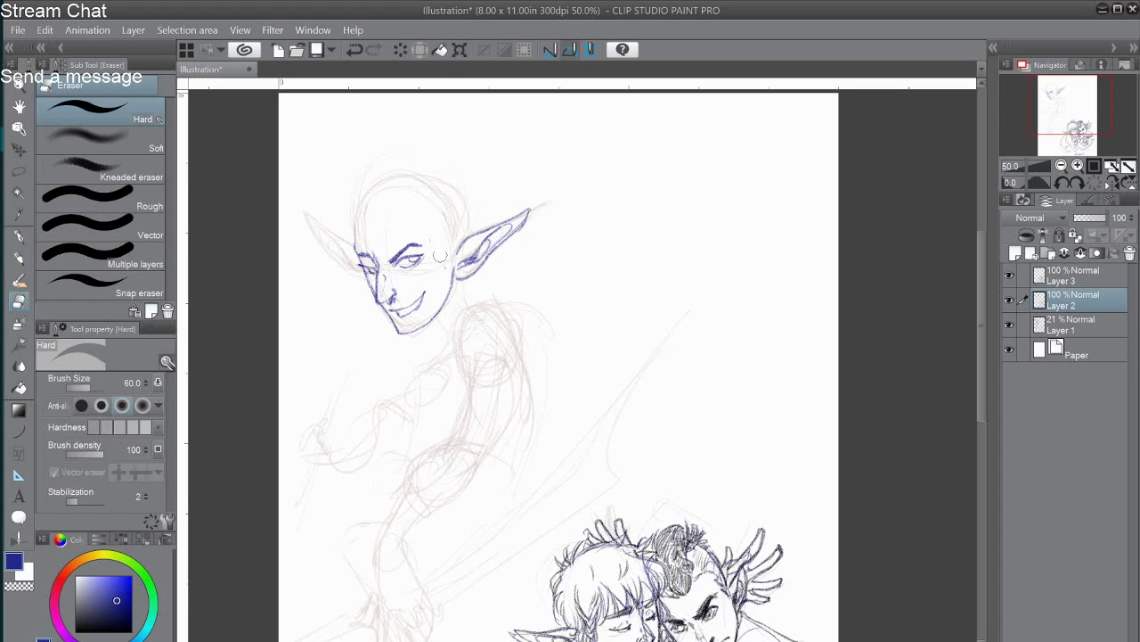
{"action": "left_click_drag", "start_coordinate": [570, 321], "coordinate": [537, 370]}
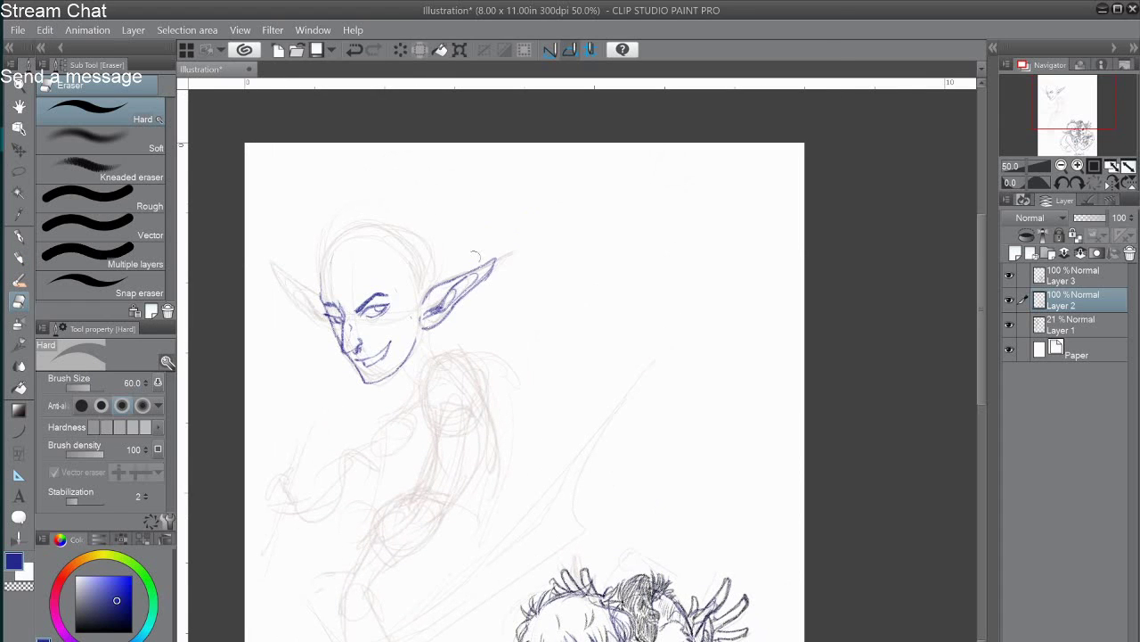
{"action": "key", "text": "bracketright"}
{"action": "key", "text": "bracketright"}
{"action": "key", "text": "bracketright"}
{"action": "key", "text": "bracketright"}
{"action": "left_click_drag", "start_coordinate": [431, 308], "coordinate": [466, 300]}
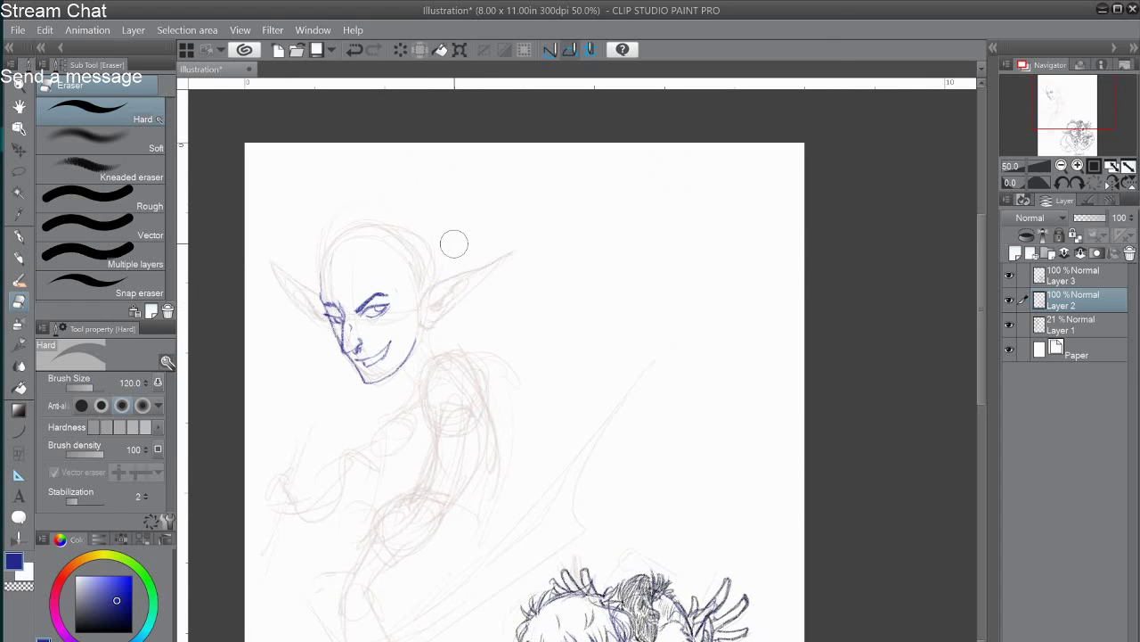
Compare the head with Layer 2 hidden and shown, and redraw its chin, jaw, near pointed ear and rounded skull in blue.
{"action": "scroll", "coordinate": [454, 244], "scroll_direction": "down", "scroll_amount": 2}
{"action": "left_click", "coordinate": [1011, 299]}
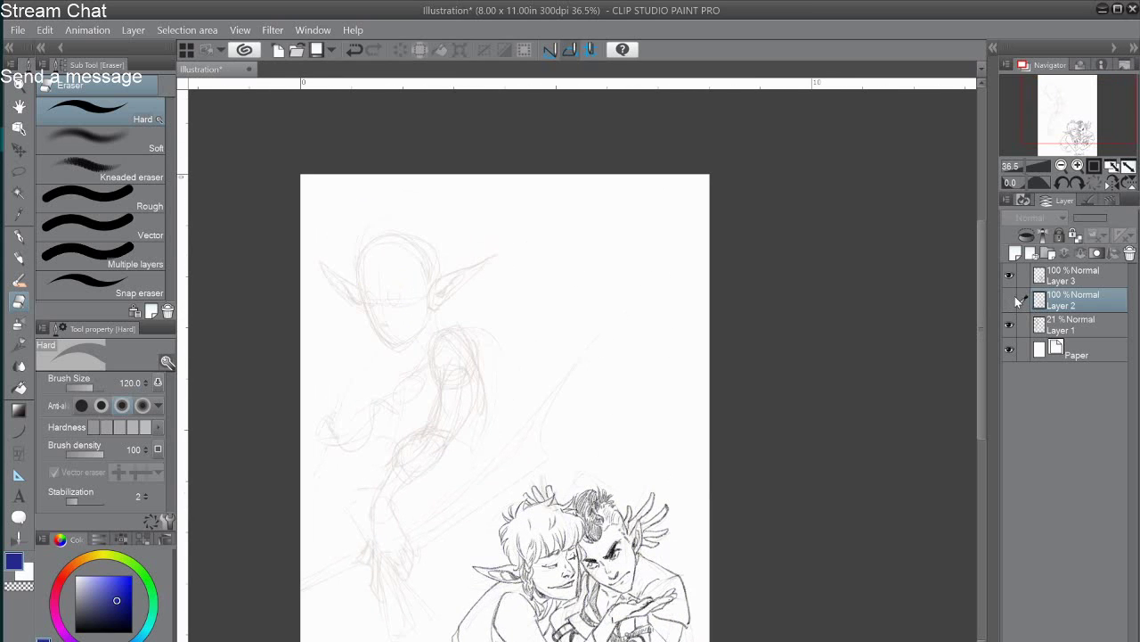
{"action": "left_click", "coordinate": [1010, 300]}
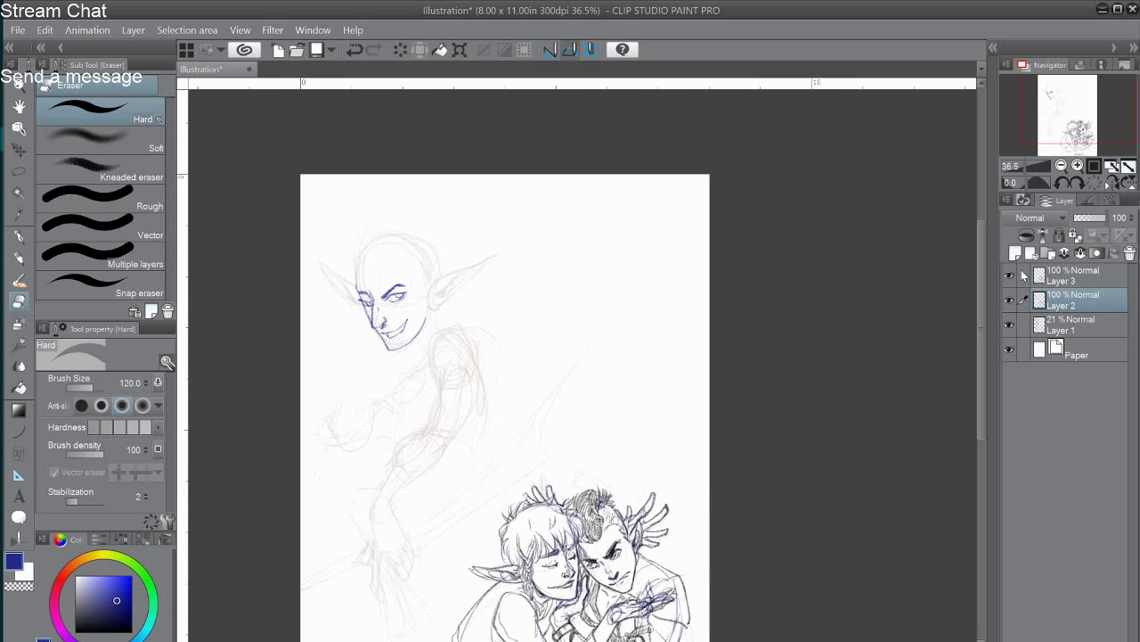
{"action": "scroll", "coordinate": [368, 282], "scroll_direction": "up", "scroll_amount": 3}
{"action": "left_click", "coordinate": [20, 256]}
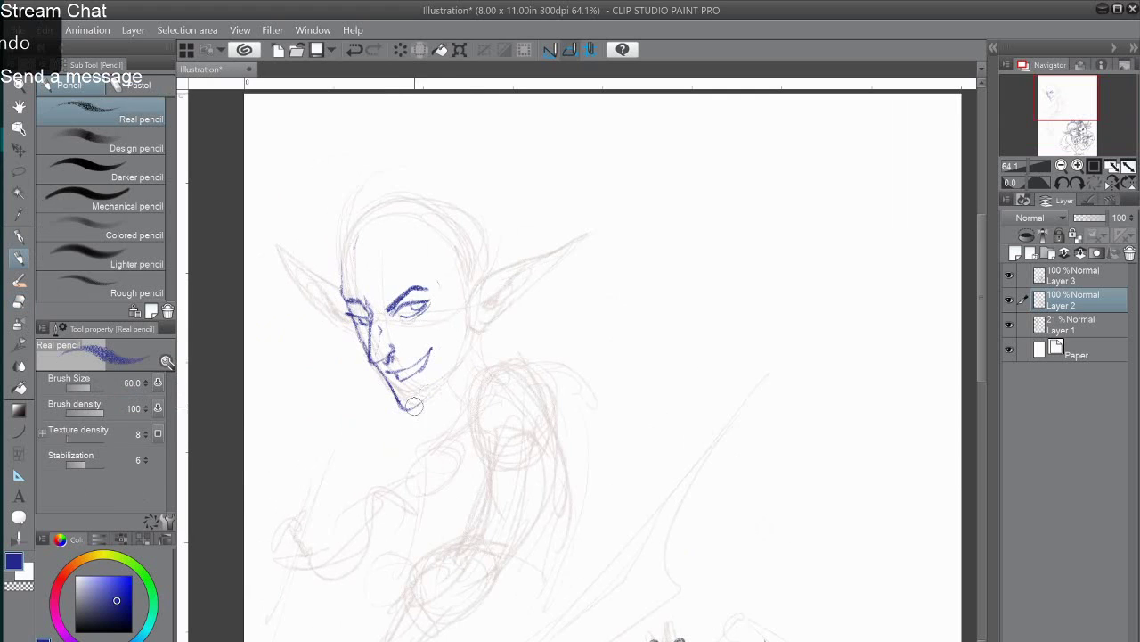
{"action": "mouse_move", "coordinate": [413, 406]}
{"action": "left_mouse_down"}
{"action": "mouse_move", "coordinate": [461, 360]}
{"action": "mouse_move", "coordinate": [478, 274]}
{"action": "left_mouse_up"}
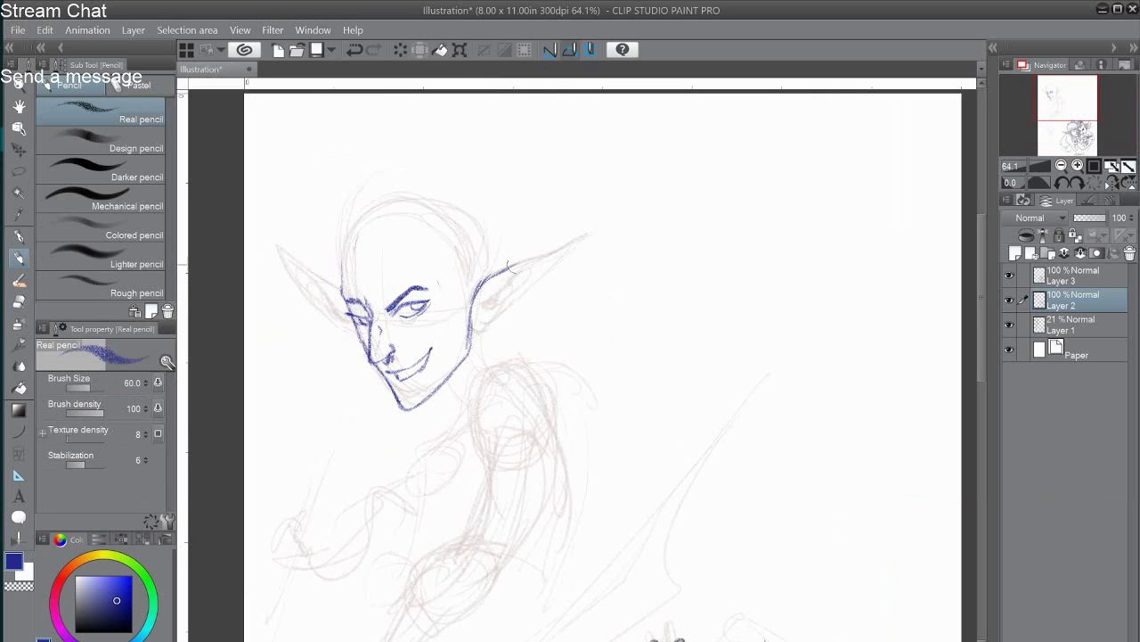
{"action": "left_click_drag", "start_coordinate": [516, 265], "coordinate": [550, 245]}
{"action": "left_click_drag", "start_coordinate": [551, 245], "coordinate": [472, 329]}
{"action": "mouse_move", "coordinate": [344, 294]}
{"action": "left_mouse_down"}
{"action": "mouse_move", "coordinate": [345, 244]}
{"action": "mouse_move", "coordinate": [402, 209]}
{"action": "mouse_move", "coordinate": [466, 273]}
{"action": "mouse_move", "coordinate": [557, 241]}
{"action": "mouse_move", "coordinate": [524, 282]}
{"action": "left_mouse_up"}
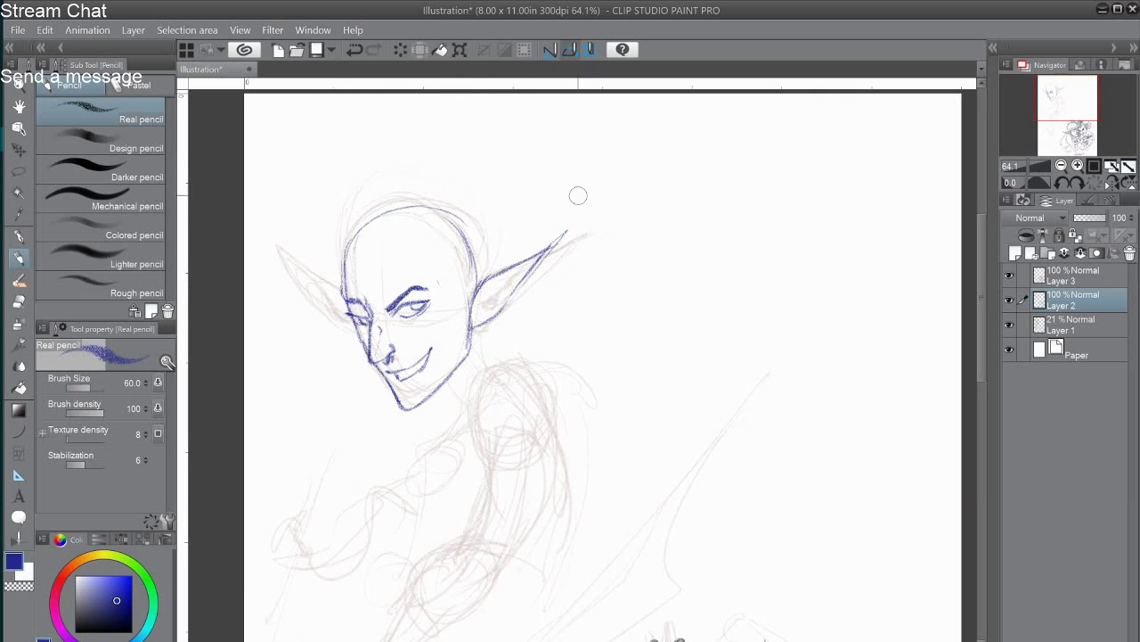
Remove the upper figure's blue head sketch from Layer 2, leaving the faint construction lines as the guide.
{"action": "scroll", "coordinate": [669, 243], "scroll_direction": "down", "scroll_amount": 1}
{"action": "left_click_drag", "start_coordinate": [670, 242], "coordinate": [531, 152]}
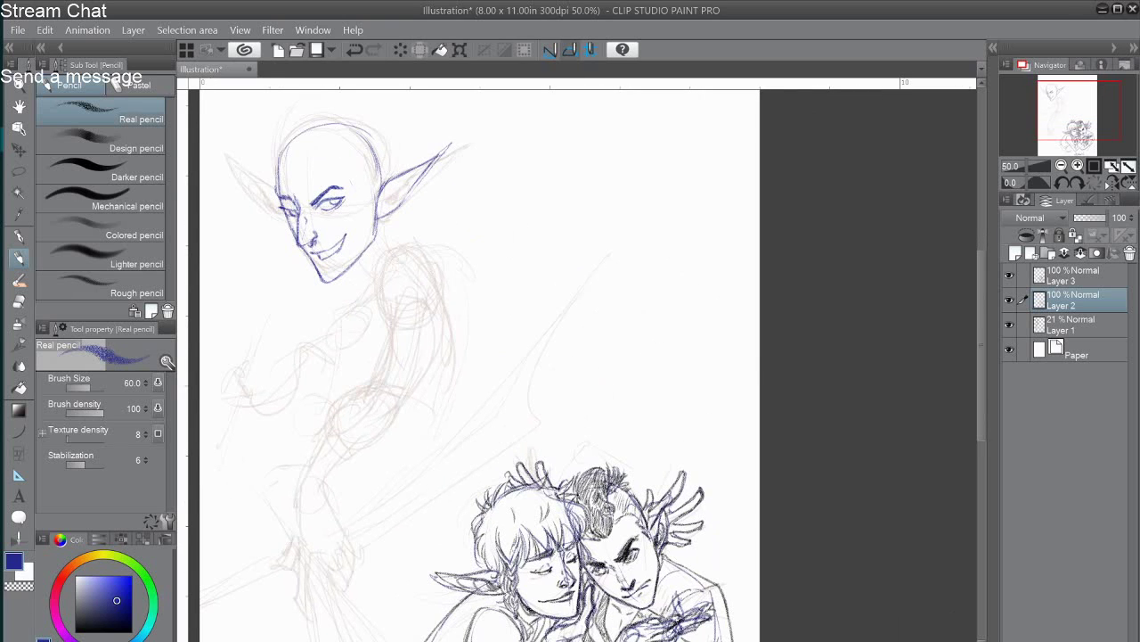
{"action": "key", "text": "ctrl+z"}
{"action": "key", "text": "ctrl+z"}
{"action": "key", "text": "ctrl+z"}
{"action": "key", "text": "ctrl+z"}
{"action": "mouse_move", "coordinate": [351, 183]}
{"action": "left_mouse_down"}
{"action": "mouse_move", "coordinate": [414, 289]}
{"action": "mouse_move", "coordinate": [459, 319]}
{"action": "mouse_move", "coordinate": [473, 277]}
{"action": "mouse_move", "coordinate": [356, 234]}
{"action": "mouse_move", "coordinate": [399, 208]}
{"action": "left_mouse_up"}
{"action": "key", "text": "ctrl+z"}
{"action": "left_click", "coordinate": [16, 304]}
{"action": "left_click", "coordinate": [18, 257]}
{"action": "key", "text": "ctrl+z"}
{"action": "key", "text": "ctrl+y"}
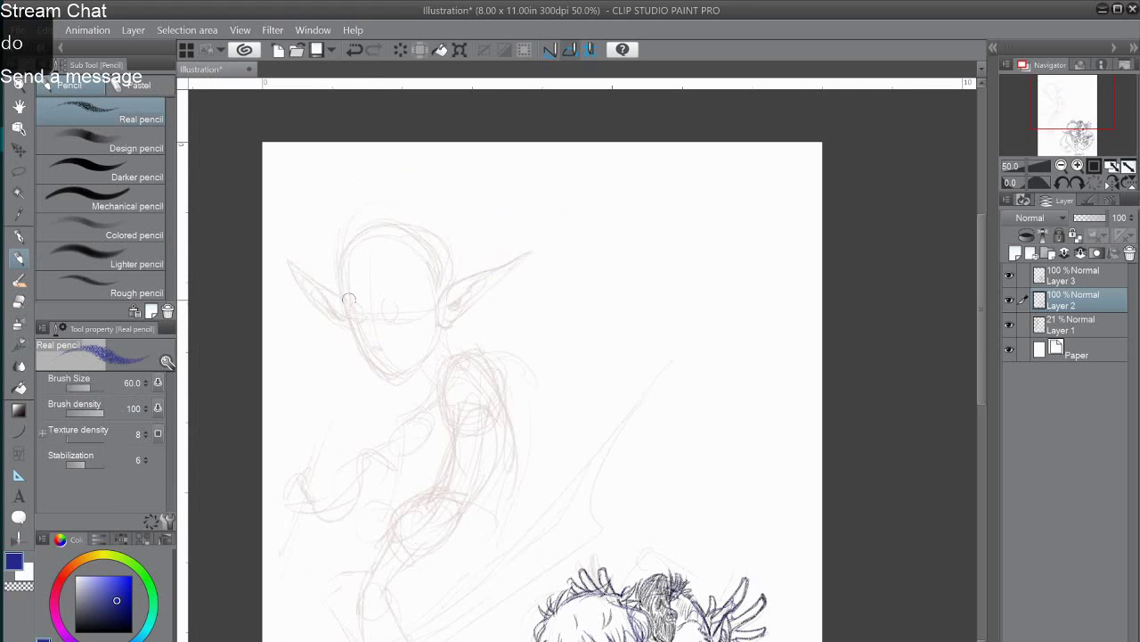
Draw the upper figure's face in blue on Layer 2, with a narrow jaw, long nose, smiling mouth, eyes and arched brows.
{"action": "mouse_move", "coordinate": [358, 335]}
{"action": "left_mouse_down"}
{"action": "mouse_move", "coordinate": [344, 261]}
{"action": "mouse_move", "coordinate": [372, 369]}
{"action": "left_mouse_up"}
{"action": "key", "text": "ctrl+z"}
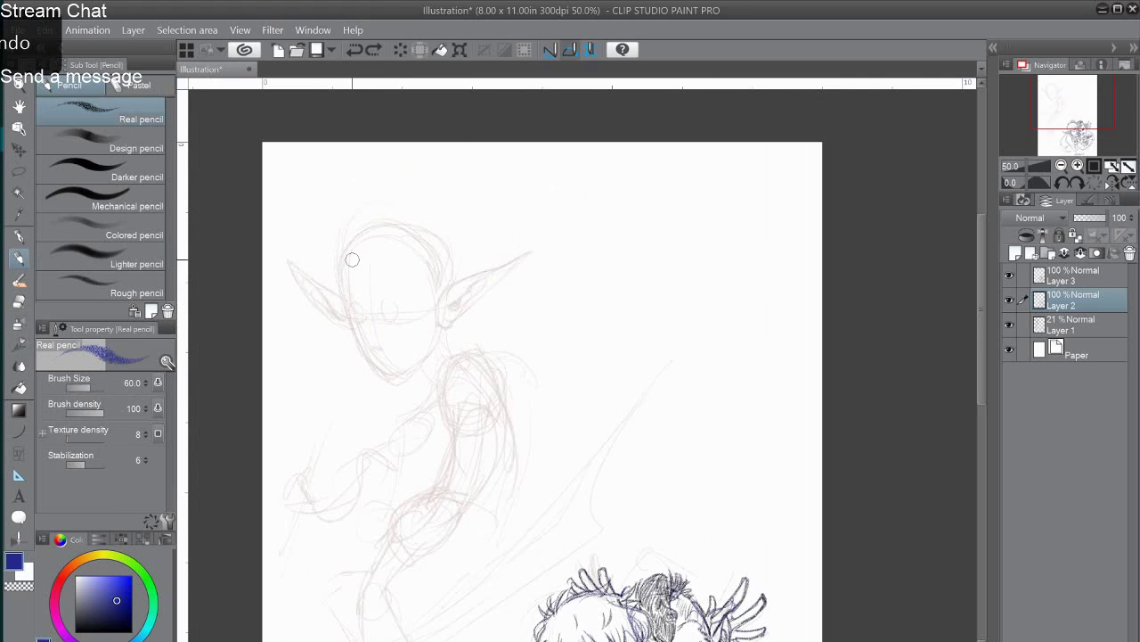
{"action": "mouse_move", "coordinate": [352, 259]}
{"action": "left_mouse_down"}
{"action": "mouse_move", "coordinate": [344, 169]}
{"action": "mouse_move", "coordinate": [334, 267]}
{"action": "mouse_move", "coordinate": [367, 334]}
{"action": "mouse_move", "coordinate": [412, 303]}
{"action": "mouse_move", "coordinate": [433, 260]}
{"action": "mouse_move", "coordinate": [342, 285]}
{"action": "mouse_move", "coordinate": [383, 304]}
{"action": "left_mouse_up"}
{"action": "key", "text": "ctrl+z"}
{"action": "key", "text": "ctrl+z"}
{"action": "left_click_drag", "start_coordinate": [386, 307], "coordinate": [393, 296]}
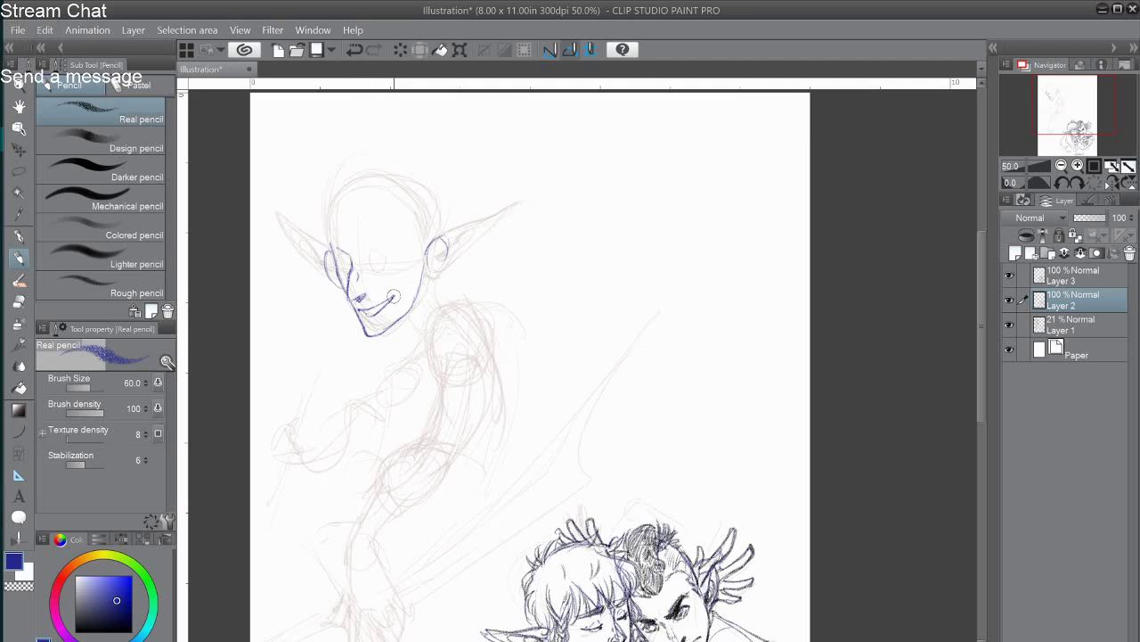
{"action": "mouse_move", "coordinate": [362, 251]}
{"action": "left_mouse_down"}
{"action": "mouse_move", "coordinate": [397, 243]}
{"action": "mouse_move", "coordinate": [386, 259]}
{"action": "left_mouse_up"}
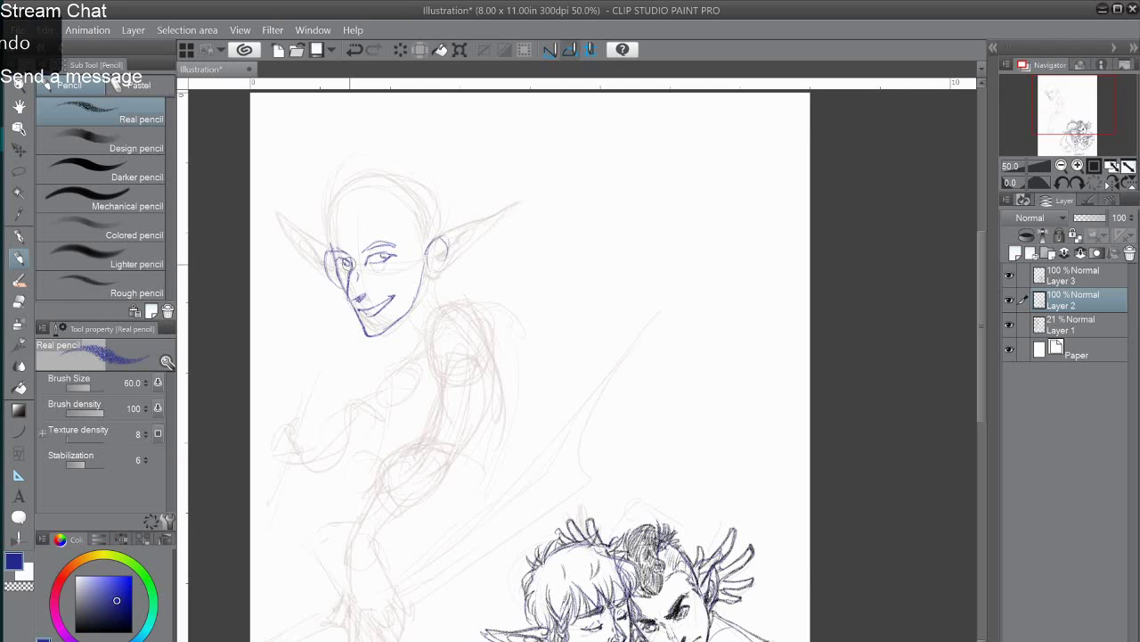
{"action": "key", "text": "ctrl+z"}
Draw the upper figure's neck lines and the rounded top of the near shoulder in blue.
{"action": "left_click_drag", "start_coordinate": [395, 324], "coordinate": [421, 340]}
{"action": "left_click_drag", "start_coordinate": [431, 282], "coordinate": [441, 309]}
{"action": "mouse_move", "coordinate": [525, 291]}
{"action": "left_mouse_down"}
{"action": "mouse_move", "coordinate": [534, 182]}
{"action": "mouse_move", "coordinate": [535, 217]}
{"action": "left_mouse_up"}
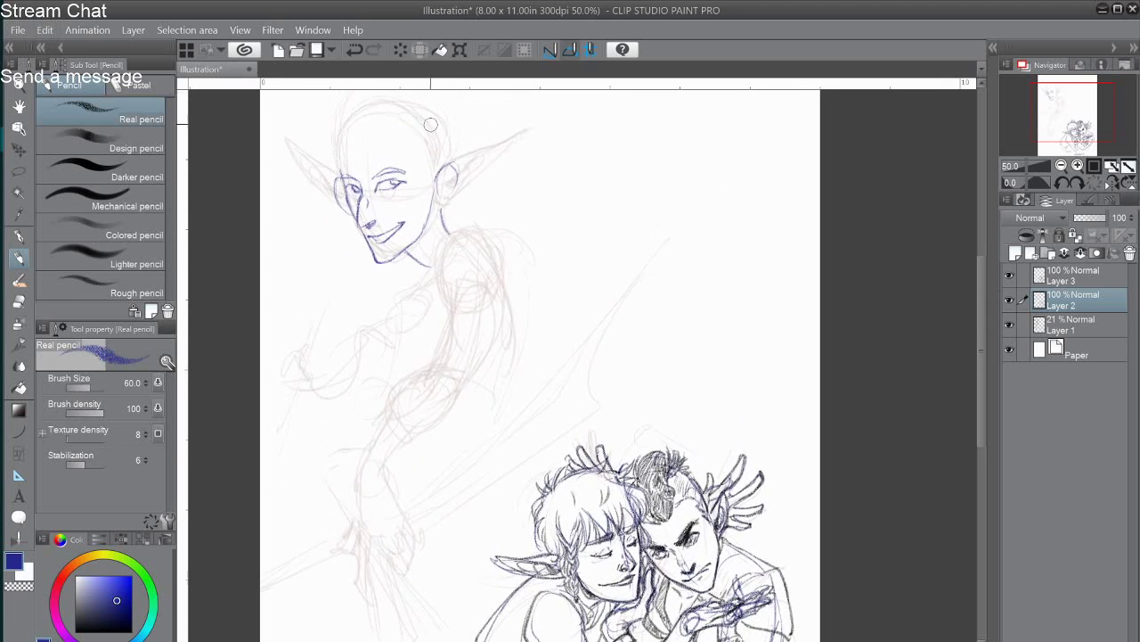
{"action": "left_click_drag", "start_coordinate": [430, 125], "coordinate": [426, 177]}
{"action": "left_click_drag", "start_coordinate": [458, 283], "coordinate": [502, 295]}
Outline the near upper arm, bent elbow and forearm down to the wrist along the construction sketch.
{"action": "mouse_move", "coordinate": [495, 293]}
{"action": "left_mouse_down"}
{"action": "mouse_move", "coordinate": [506, 324]}
{"action": "mouse_move", "coordinate": [439, 349]}
{"action": "mouse_move", "coordinate": [429, 423]}
{"action": "left_mouse_up"}
{"action": "left_click_drag", "start_coordinate": [496, 385], "coordinate": [451, 438]}
{"action": "left_click_drag", "start_coordinate": [502, 332], "coordinate": [496, 387]}
{"action": "left_click_drag", "start_coordinate": [463, 428], "coordinate": [442, 465]}
{"action": "mouse_move", "coordinate": [428, 416]}
{"action": "left_mouse_down"}
{"action": "mouse_move", "coordinate": [348, 522]}
{"action": "mouse_move", "coordinate": [354, 553]}
{"action": "left_mouse_up"}
{"action": "left_click_drag", "start_coordinate": [446, 463], "coordinate": [370, 524]}
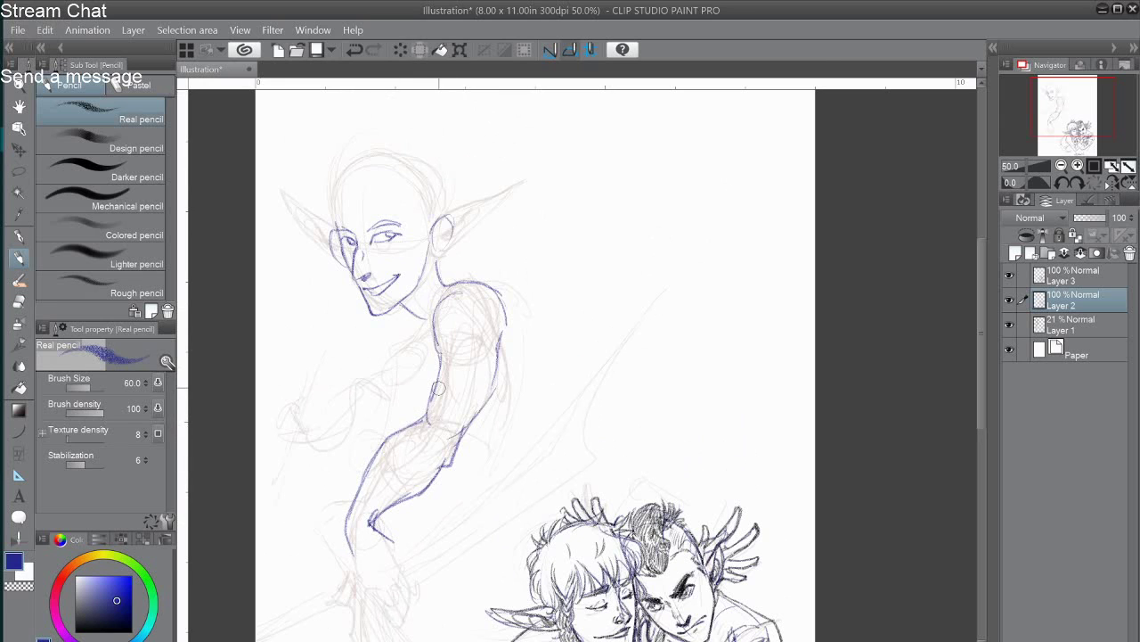
{"action": "left_click_drag", "start_coordinate": [439, 388], "coordinate": [427, 352]}
Draw the upper figure's long curved back from the shoulder to the waist, replacing the first attempt.
{"action": "mouse_move", "coordinate": [453, 245]}
{"action": "left_mouse_down"}
{"action": "mouse_move", "coordinate": [492, 261]}
{"action": "mouse_move", "coordinate": [512, 294]}
{"action": "mouse_move", "coordinate": [503, 410]}
{"action": "left_mouse_up"}
{"action": "left_click_drag", "start_coordinate": [534, 337], "coordinate": [474, 457]}
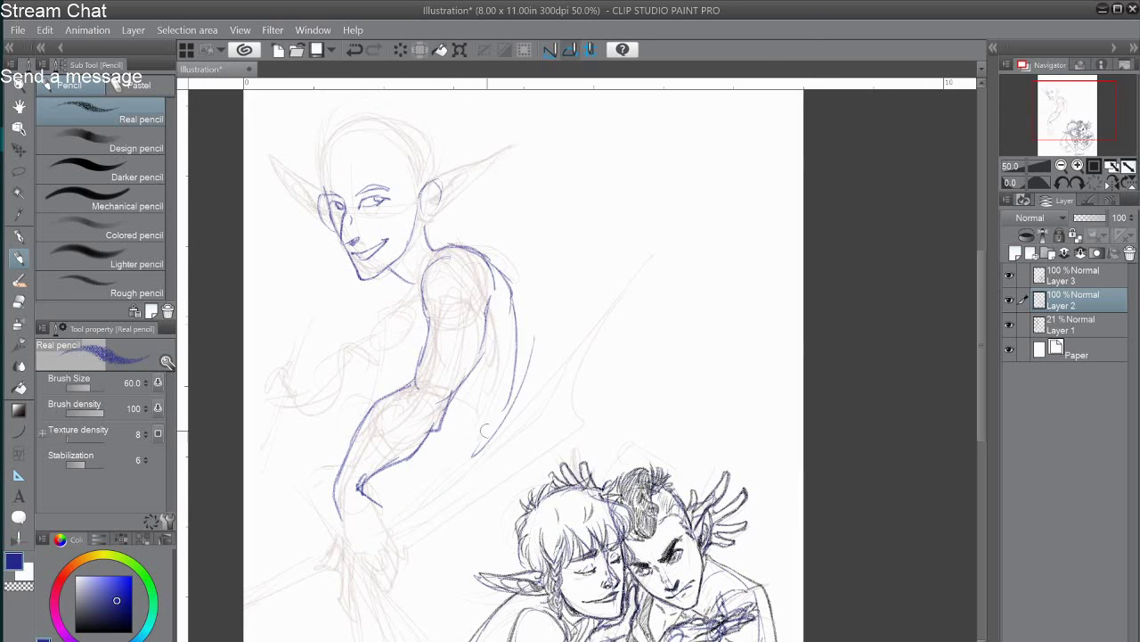
{"action": "key", "text": "ctrl+z"}
{"action": "key", "text": "ctrl+z"}
{"action": "left_click_drag", "start_coordinate": [496, 269], "coordinate": [498, 438]}
{"action": "mouse_move", "coordinate": [521, 364]}
{"action": "left_mouse_down"}
{"action": "mouse_move", "coordinate": [497, 436]}
{"action": "mouse_move", "coordinate": [530, 269]}
{"action": "left_mouse_up"}
Sketch the near hand hanging from the wrist, with its thumb side and downward-pointing fingers.
{"action": "mouse_move", "coordinate": [370, 369]}
{"action": "left_mouse_down"}
{"action": "mouse_move", "coordinate": [370, 444]}
{"action": "mouse_move", "coordinate": [385, 477]}
{"action": "mouse_move", "coordinate": [387, 411]}
{"action": "mouse_move", "coordinate": [420, 433]}
{"action": "mouse_move", "coordinate": [420, 450]}
{"action": "left_mouse_up"}
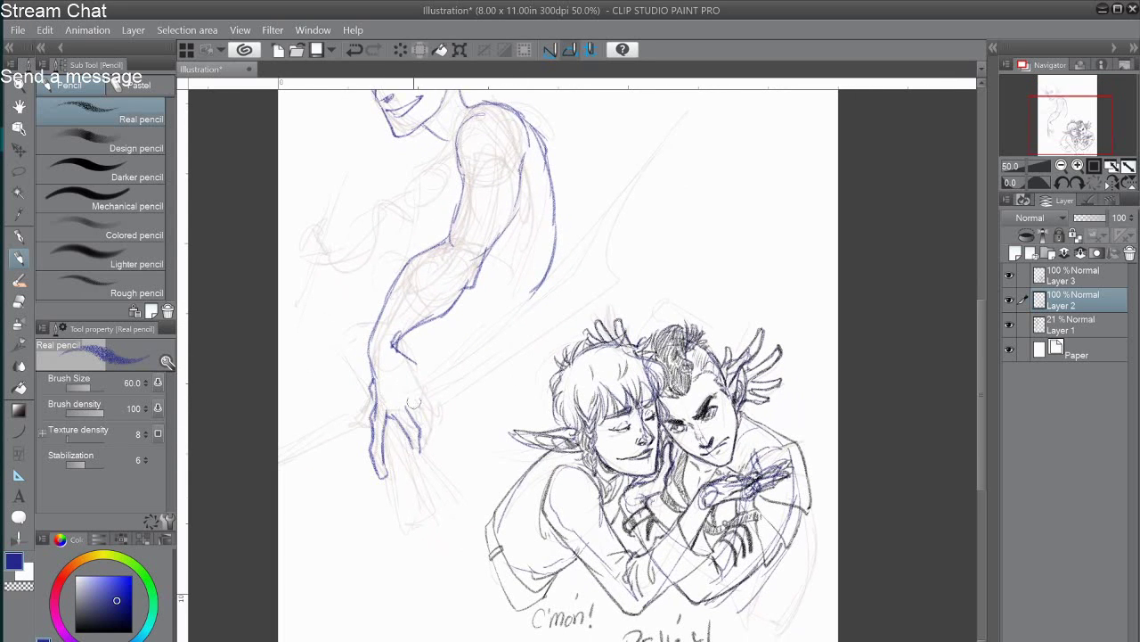
{"action": "left_click_drag", "start_coordinate": [413, 402], "coordinate": [430, 435]}
{"action": "left_click_drag", "start_coordinate": [403, 354], "coordinate": [419, 391]}
{"action": "mouse_move", "coordinate": [405, 366]}
{"action": "left_mouse_down"}
{"action": "mouse_move", "coordinate": [432, 428]}
{"action": "mouse_move", "coordinate": [403, 548]}
{"action": "left_mouse_up"}
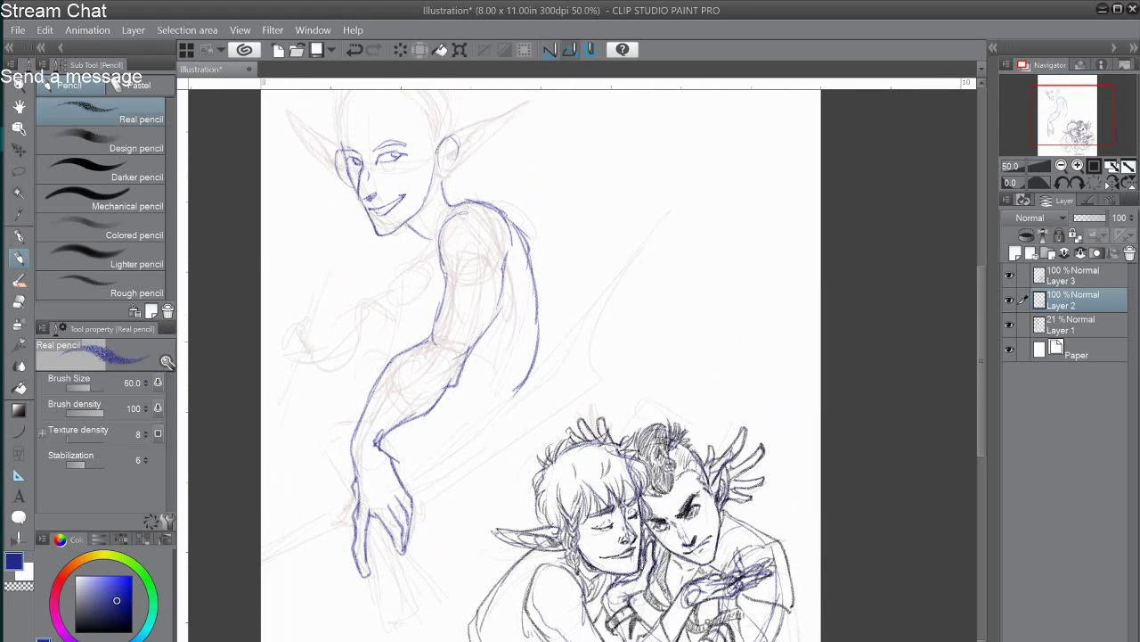
Darken the outer wrist and hand contour, and refine the near hand's fingers.
{"action": "mouse_move", "coordinate": [365, 515]}
{"action": "left_mouse_down"}
{"action": "mouse_move", "coordinate": [365, 570]}
{"action": "mouse_move", "coordinate": [367, 521]}
{"action": "mouse_move", "coordinate": [358, 545]}
{"action": "left_mouse_up"}
{"action": "left_click_drag", "start_coordinate": [360, 468], "coordinate": [351, 522]}
{"action": "mouse_move", "coordinate": [392, 479]}
{"action": "left_mouse_down"}
{"action": "mouse_move", "coordinate": [378, 530]}
{"action": "mouse_move", "coordinate": [360, 515]}
{"action": "mouse_move", "coordinate": [367, 521]}
{"action": "left_mouse_up"}
{"action": "mouse_move", "coordinate": [353, 460]}
{"action": "left_mouse_down"}
{"action": "mouse_move", "coordinate": [333, 528]}
{"action": "mouse_move", "coordinate": [336, 570]}
{"action": "left_mouse_up"}
{"action": "left_click_drag", "start_coordinate": [337, 570], "coordinate": [350, 466]}
{"action": "left_click_drag", "start_coordinate": [376, 531], "coordinate": [365, 478]}
{"action": "left_click", "coordinate": [19, 301]}
{"action": "left_click", "coordinate": [18, 258]}
{"action": "left_click_drag", "start_coordinate": [379, 538], "coordinate": [367, 507]}
{"action": "left_click_drag", "start_coordinate": [365, 424], "coordinate": [373, 531]}
Draw long hair locks framing both sides of the upper figure's face.
{"action": "left_click_drag", "start_coordinate": [401, 312], "coordinate": [411, 355]}
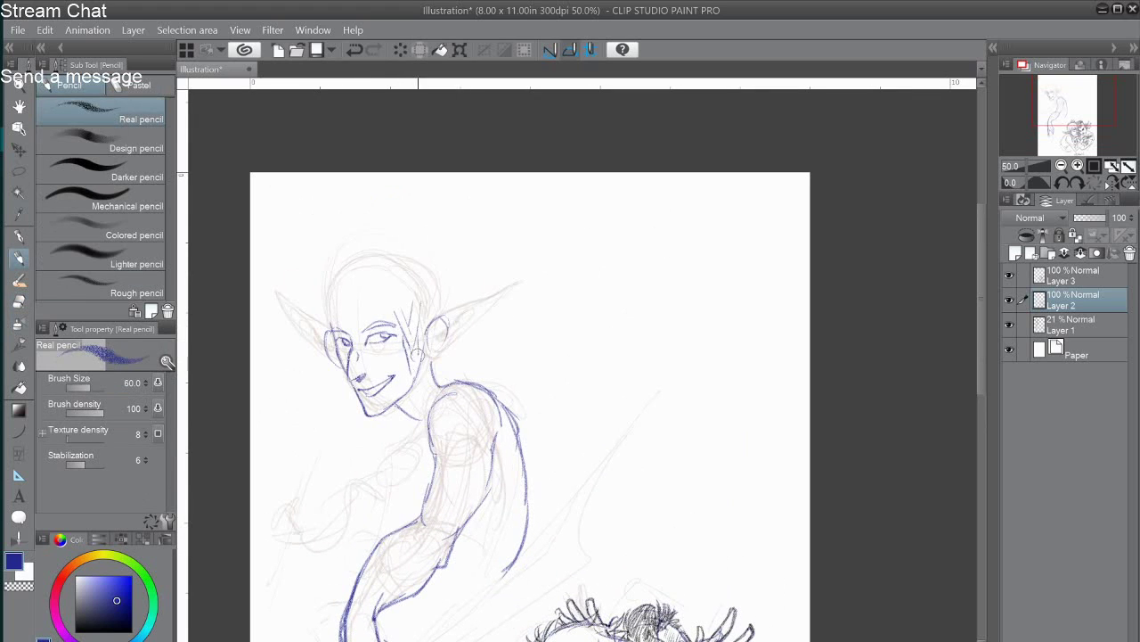
{"action": "key", "text": "ctrl+z"}
{"action": "left_click_drag", "start_coordinate": [418, 317], "coordinate": [411, 434]}
{"action": "left_click_drag", "start_coordinate": [337, 346], "coordinate": [340, 437]}
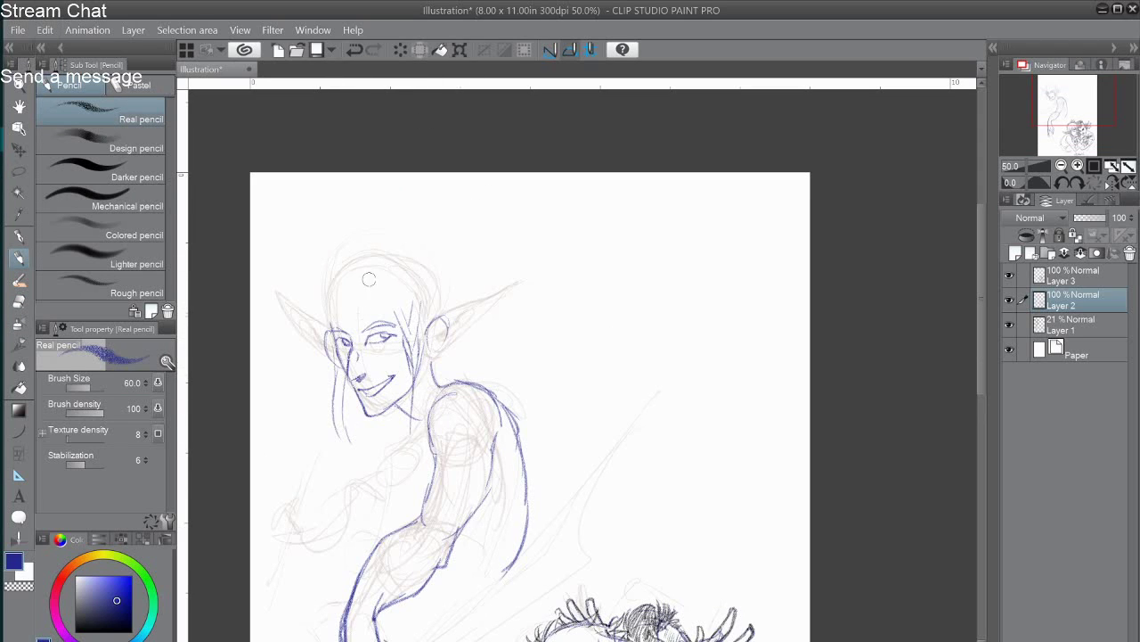
Sketch the upper figure's fringe across the forehead, with an upturned tuft and outer hair contour above it.
{"action": "left_click_drag", "start_coordinate": [412, 282], "coordinate": [429, 325]}
{"action": "mouse_move", "coordinate": [329, 340]}
{"action": "left_mouse_down"}
{"action": "mouse_move", "coordinate": [337, 294]}
{"action": "mouse_move", "coordinate": [430, 285]}
{"action": "left_mouse_up"}
{"action": "left_click_drag", "start_coordinate": [389, 274], "coordinate": [382, 316]}
{"action": "mouse_move", "coordinate": [387, 262]}
{"action": "left_mouse_down"}
{"action": "mouse_move", "coordinate": [345, 247]}
{"action": "mouse_move", "coordinate": [315, 304]}
{"action": "mouse_move", "coordinate": [328, 344]}
{"action": "left_mouse_up"}
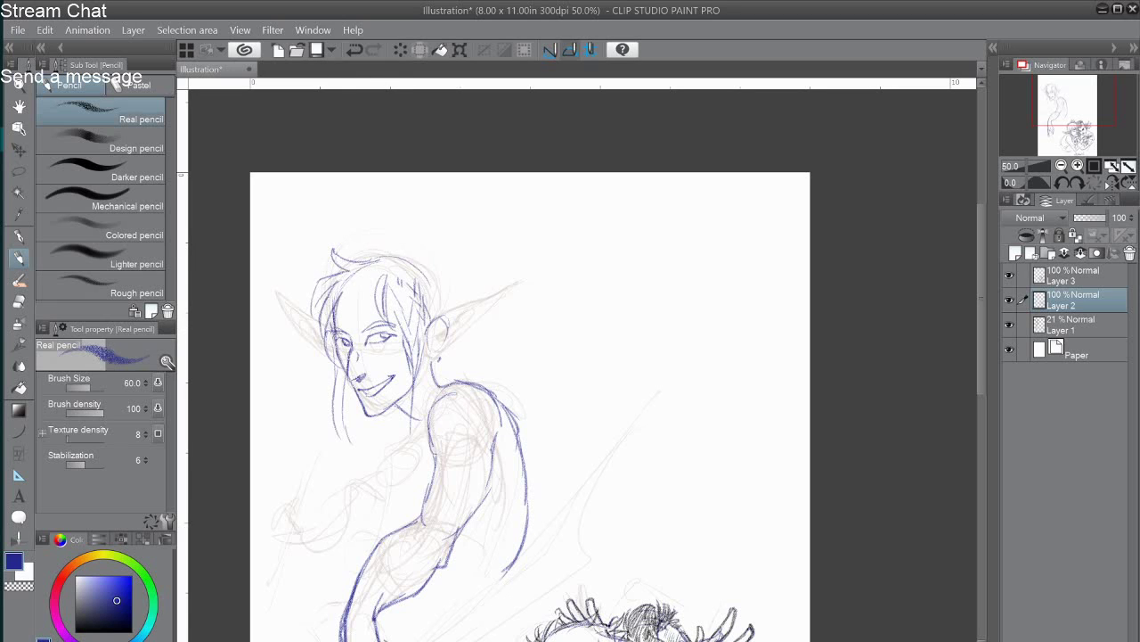
{"action": "mouse_move", "coordinate": [361, 294]}
{"action": "left_mouse_down"}
{"action": "mouse_move", "coordinate": [355, 346]}
{"action": "mouse_move", "coordinate": [373, 339]}
{"action": "left_mouse_up"}
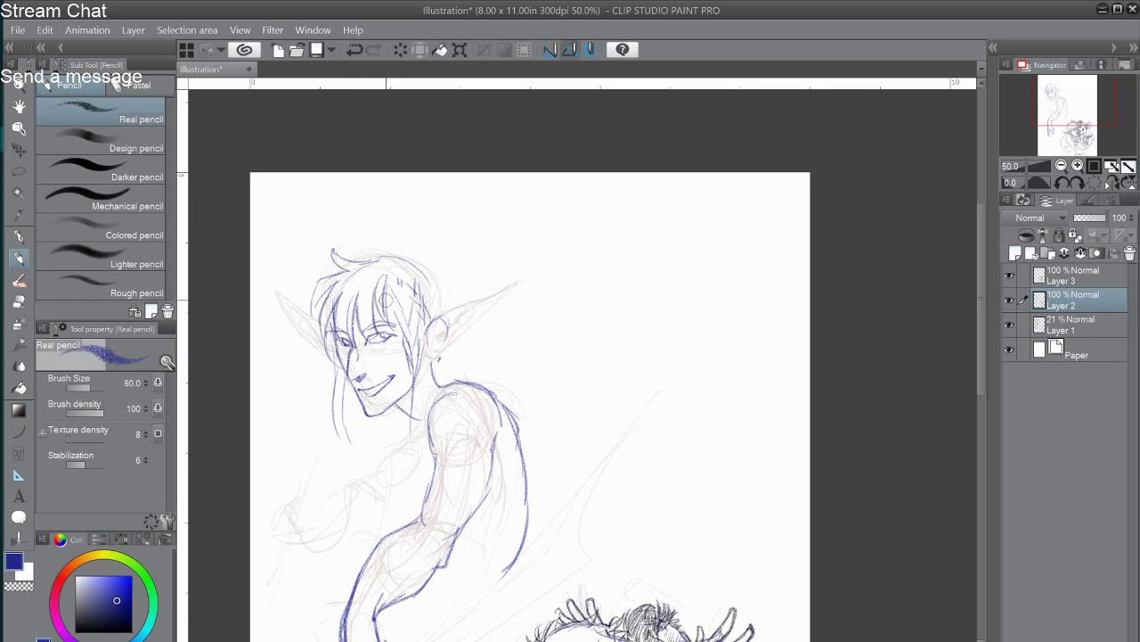
Turn the side locks into thin braids, and add spiky crown hair and both pointed ears.
{"action": "mouse_move", "coordinate": [417, 389]}
{"action": "left_mouse_down"}
{"action": "mouse_move", "coordinate": [399, 449]}
{"action": "mouse_move", "coordinate": [413, 440]}
{"action": "mouse_move", "coordinate": [412, 472]}
{"action": "left_mouse_up"}
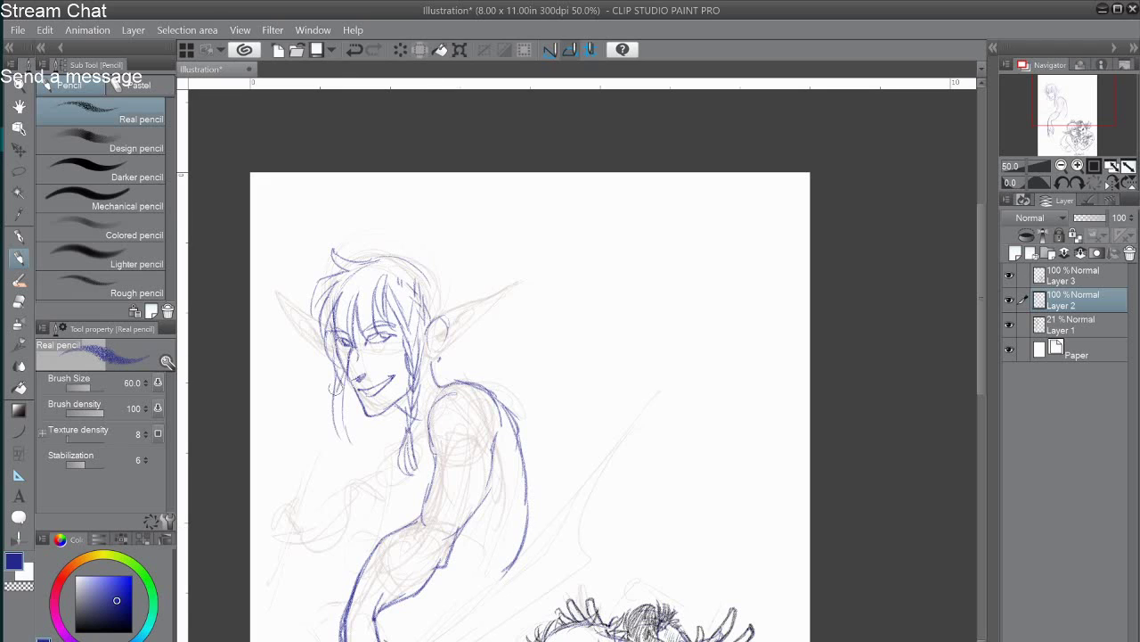
{"action": "left_click_drag", "start_coordinate": [339, 402], "coordinate": [347, 438]}
{"action": "mouse_move", "coordinate": [419, 266]}
{"action": "left_mouse_down"}
{"action": "mouse_move", "coordinate": [403, 247]}
{"action": "mouse_move", "coordinate": [378, 247]}
{"action": "mouse_move", "coordinate": [437, 272]}
{"action": "left_mouse_up"}
{"action": "mouse_move", "coordinate": [440, 306]}
{"action": "left_mouse_down"}
{"action": "mouse_move", "coordinate": [486, 294]}
{"action": "mouse_move", "coordinate": [434, 367]}
{"action": "mouse_move", "coordinate": [458, 332]}
{"action": "mouse_move", "coordinate": [441, 326]}
{"action": "mouse_move", "coordinate": [491, 281]}
{"action": "mouse_move", "coordinate": [435, 364]}
{"action": "left_mouse_up"}
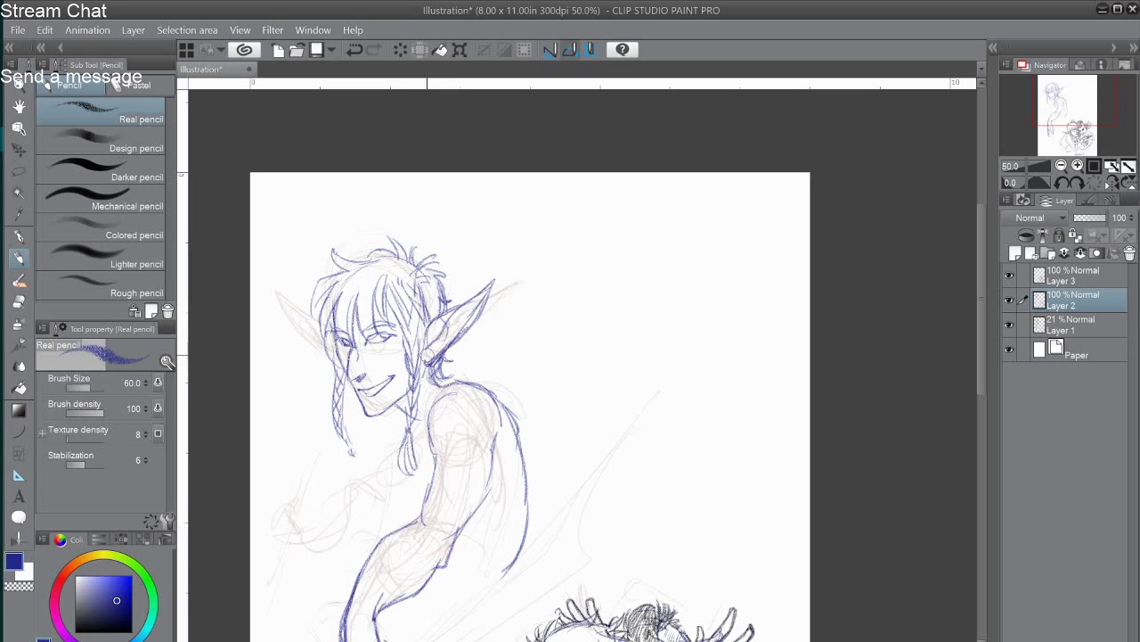
{"action": "mouse_move", "coordinate": [317, 316]}
{"action": "left_mouse_down"}
{"action": "mouse_move", "coordinate": [330, 345]}
{"action": "mouse_move", "coordinate": [422, 224]}
{"action": "mouse_move", "coordinate": [428, 150]}
{"action": "left_mouse_up"}
Reinforce the back contour, and add the short sleeve edge and the cuff line near the elbow.
{"action": "mouse_move", "coordinate": [517, 338]}
{"action": "left_mouse_down"}
{"action": "mouse_move", "coordinate": [512, 357]}
{"action": "mouse_move", "coordinate": [504, 307]}
{"action": "mouse_move", "coordinate": [557, 303]}
{"action": "mouse_move", "coordinate": [531, 243]}
{"action": "mouse_move", "coordinate": [534, 182]}
{"action": "mouse_move", "coordinate": [615, 267]}
{"action": "mouse_move", "coordinate": [592, 370]}
{"action": "left_mouse_up"}
{"action": "left_click_drag", "start_coordinate": [512, 248], "coordinate": [513, 299]}
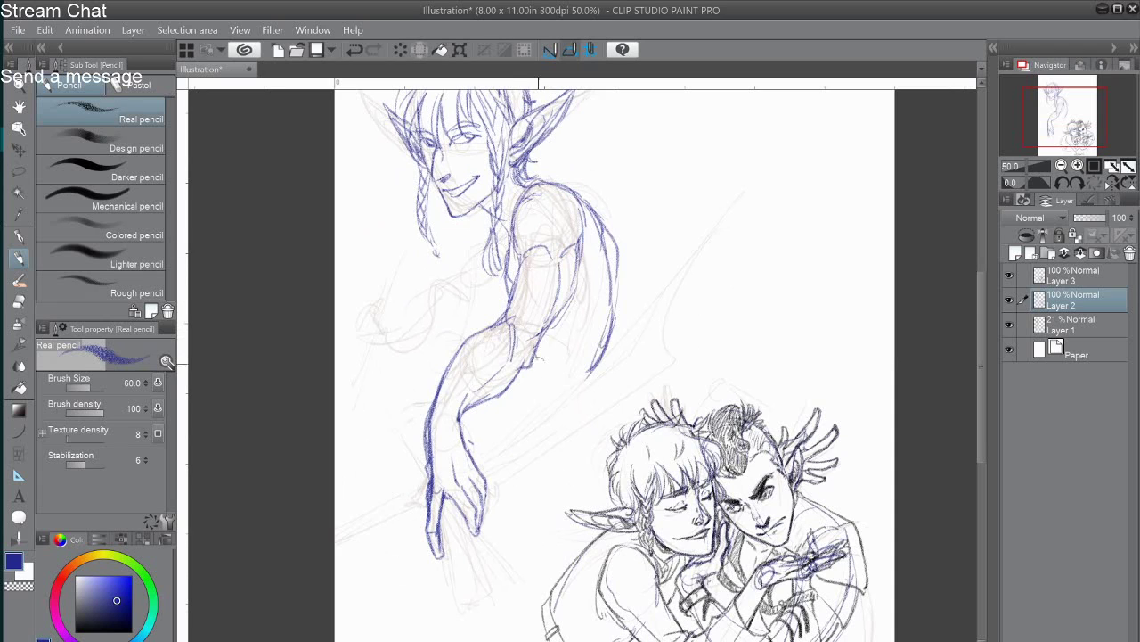
{"action": "left_click_drag", "start_coordinate": [539, 352], "coordinate": [507, 409]}
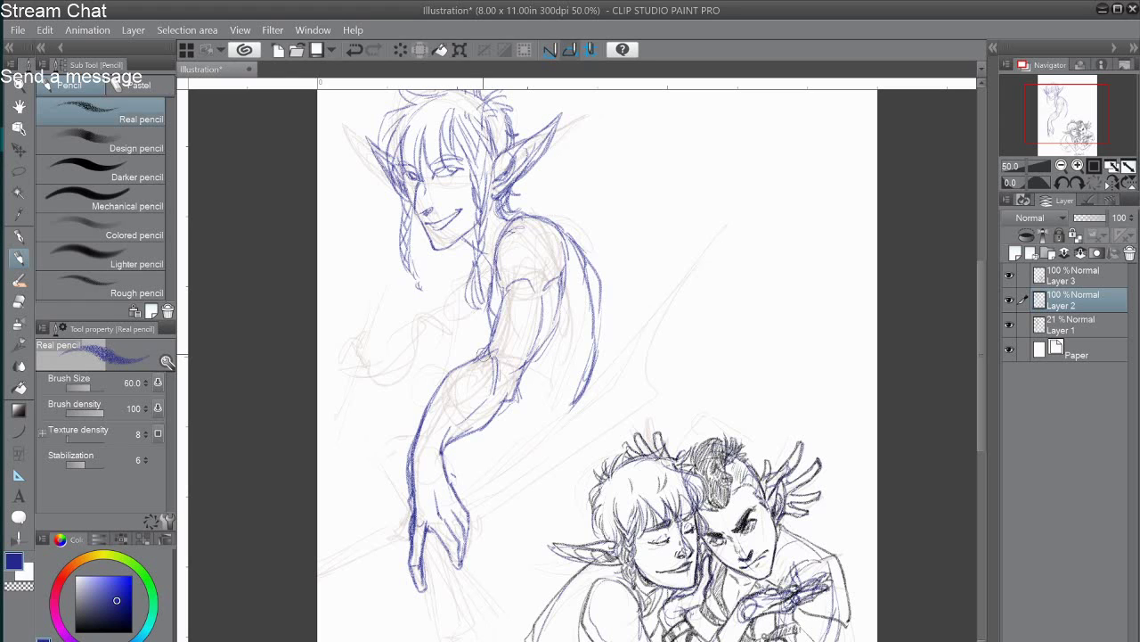
{"action": "mouse_move", "coordinate": [483, 354]}
{"action": "left_mouse_down"}
{"action": "mouse_move", "coordinate": [482, 327]}
{"action": "mouse_move", "coordinate": [481, 338]}
{"action": "left_mouse_up"}
Extend the near hand's fingers and draw the long curved bow passing through its grip.
{"action": "left_click_drag", "start_coordinate": [456, 480], "coordinate": [473, 469]}
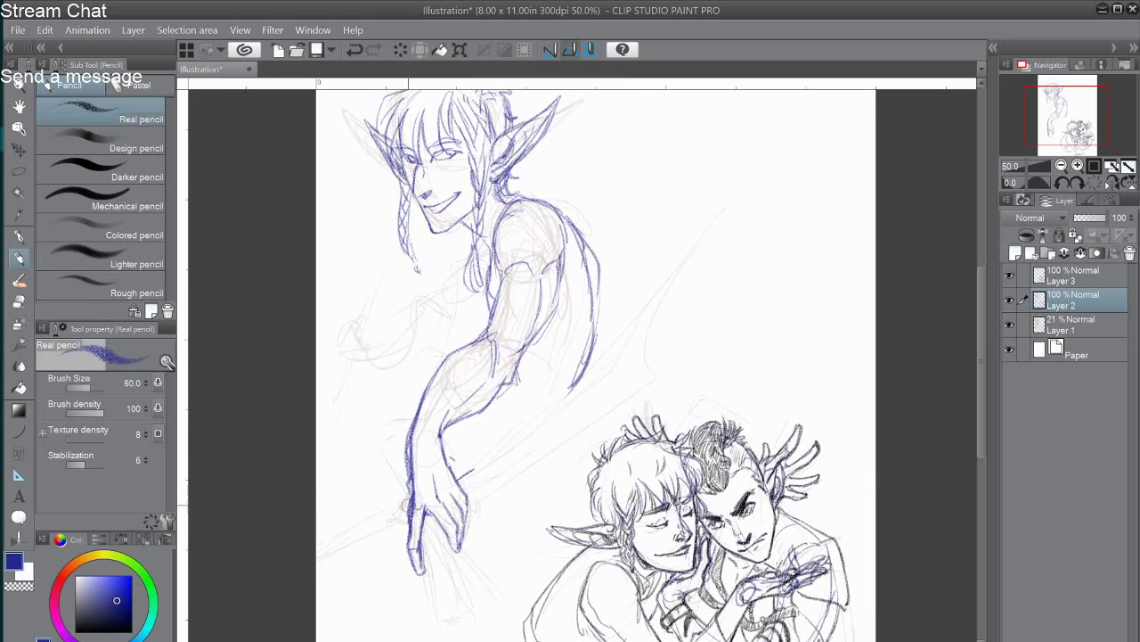
{"action": "mouse_move", "coordinate": [429, 561]}
{"action": "left_mouse_down"}
{"action": "mouse_move", "coordinate": [438, 622]}
{"action": "mouse_move", "coordinate": [445, 601]}
{"action": "left_mouse_up"}
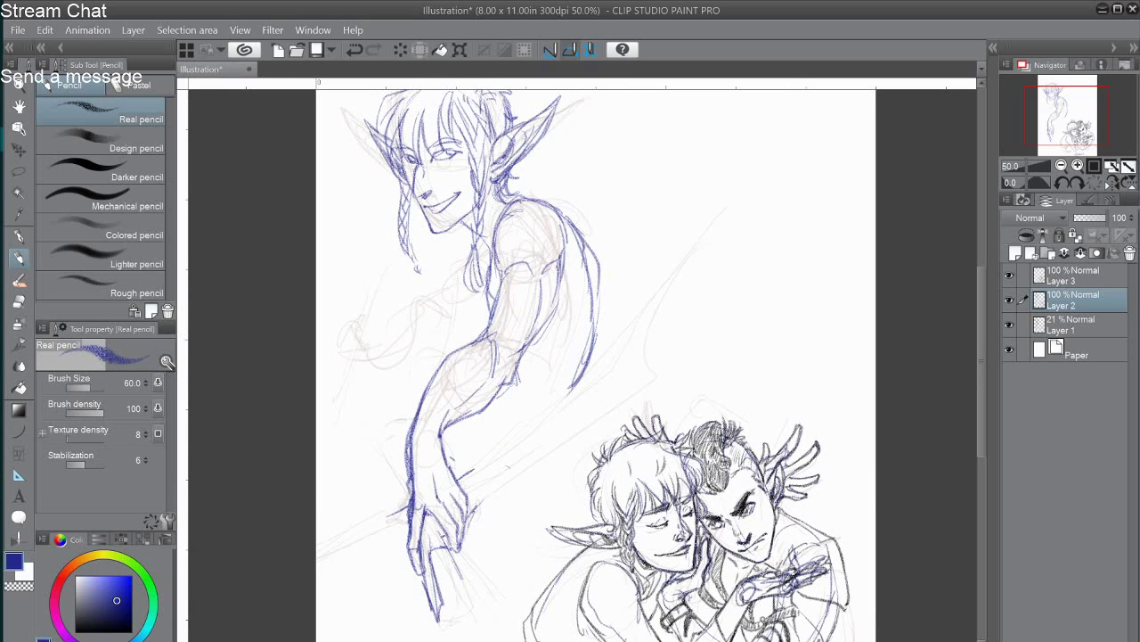
{"action": "left_click_drag", "start_coordinate": [470, 514], "coordinate": [518, 474]}
{"action": "mouse_move", "coordinate": [459, 480]}
{"action": "left_mouse_down"}
{"action": "mouse_move", "coordinate": [383, 543]}
{"action": "mouse_move", "coordinate": [389, 514]}
{"action": "mouse_move", "coordinate": [367, 541]}
{"action": "mouse_move", "coordinate": [493, 457]}
{"action": "mouse_move", "coordinate": [619, 332]}
{"action": "mouse_move", "coordinate": [691, 230]}
{"action": "mouse_move", "coordinate": [739, 194]}
{"action": "left_mouse_up"}
{"action": "left_click_drag", "start_coordinate": [740, 194], "coordinate": [532, 466]}
{"action": "left_click_drag", "start_coordinate": [383, 522], "coordinate": [338, 526]}
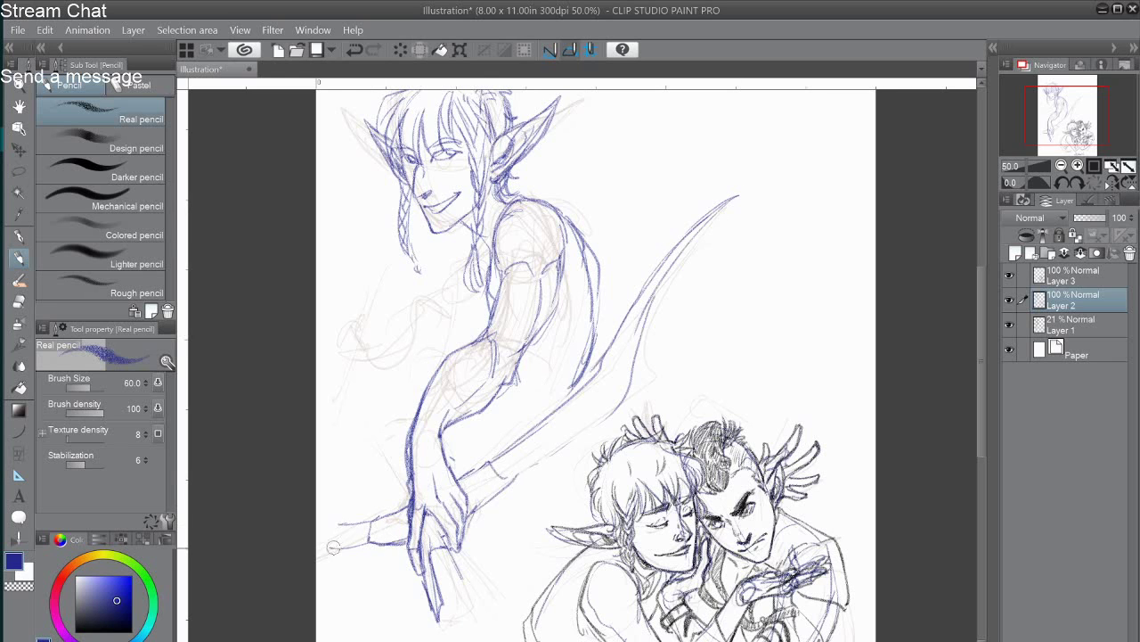
Sketch the upper figure's far hand as a closed fist, with its forearm reaching back behind the near arm.
{"action": "scroll", "coordinate": [338, 493], "scroll_direction": "down", "scroll_amount": 2}
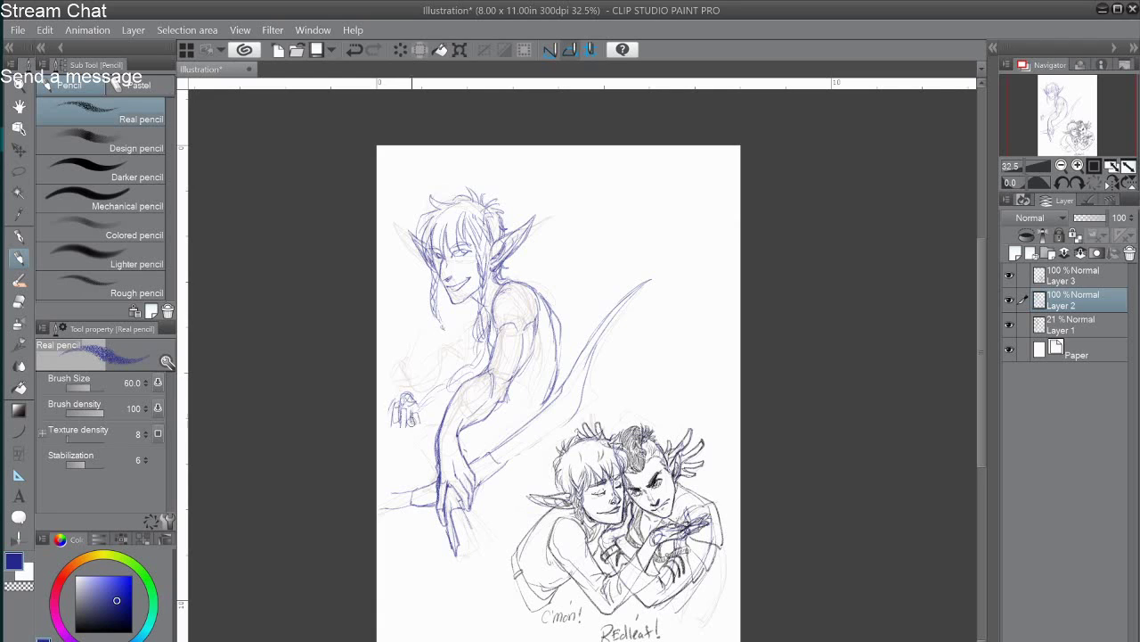
{"action": "left_click_drag", "start_coordinate": [418, 408], "coordinate": [462, 379]}
{"action": "key", "text": "ctrl+z"}
{"action": "key", "text": "ctrl+z"}
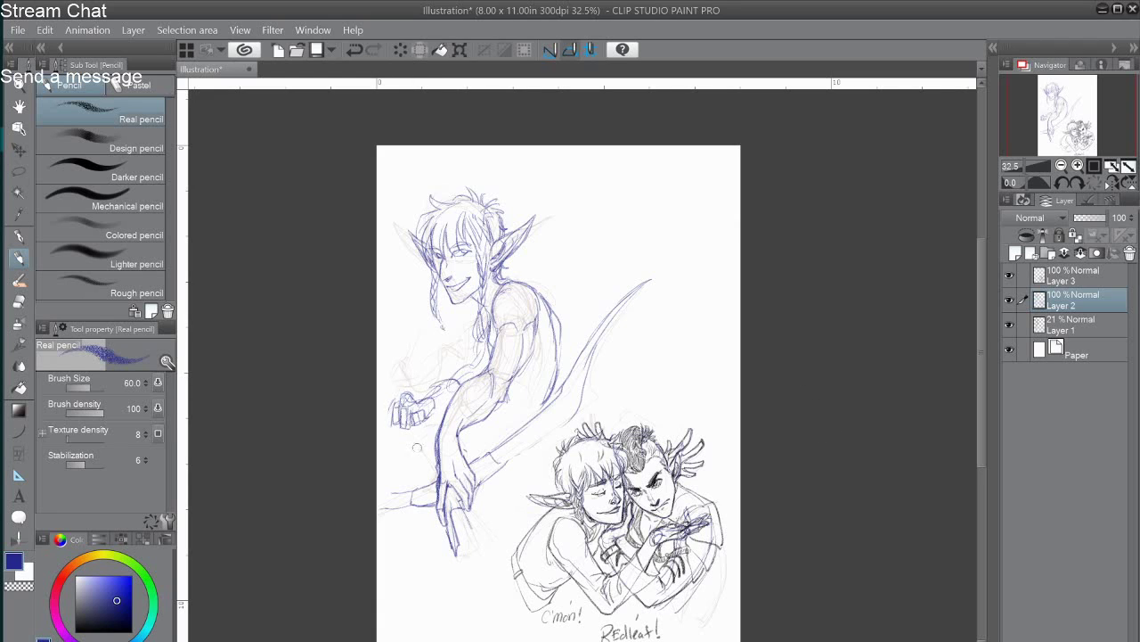
{"action": "key", "text": "ctrl+z"}
Reduce the pencil size to 17 and draw a straight arrow shaft from the far fist diagonally down past the near hand.
{"action": "key", "text": "bracketleft"}
{"action": "key", "text": "bracketleft"}
{"action": "key", "text": "bracketleft"}
{"action": "key", "text": "bracketleft"}
{"action": "key", "text": "bracketleft"}
{"action": "key", "text": "bracketleft"}
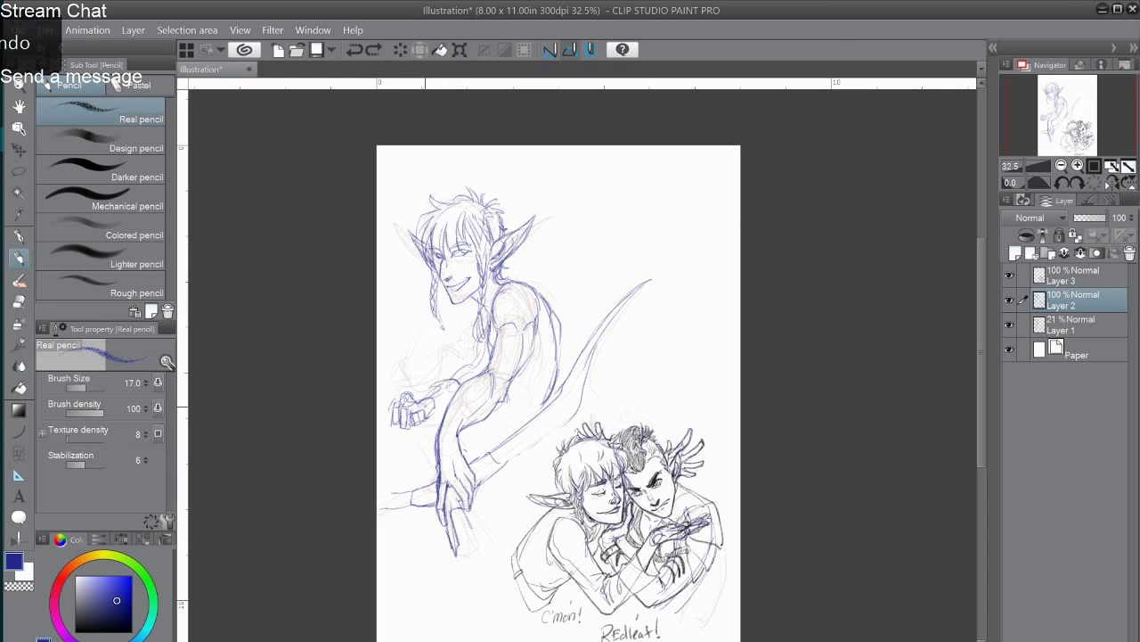
{"action": "left_click", "coordinate": [406, 407]}
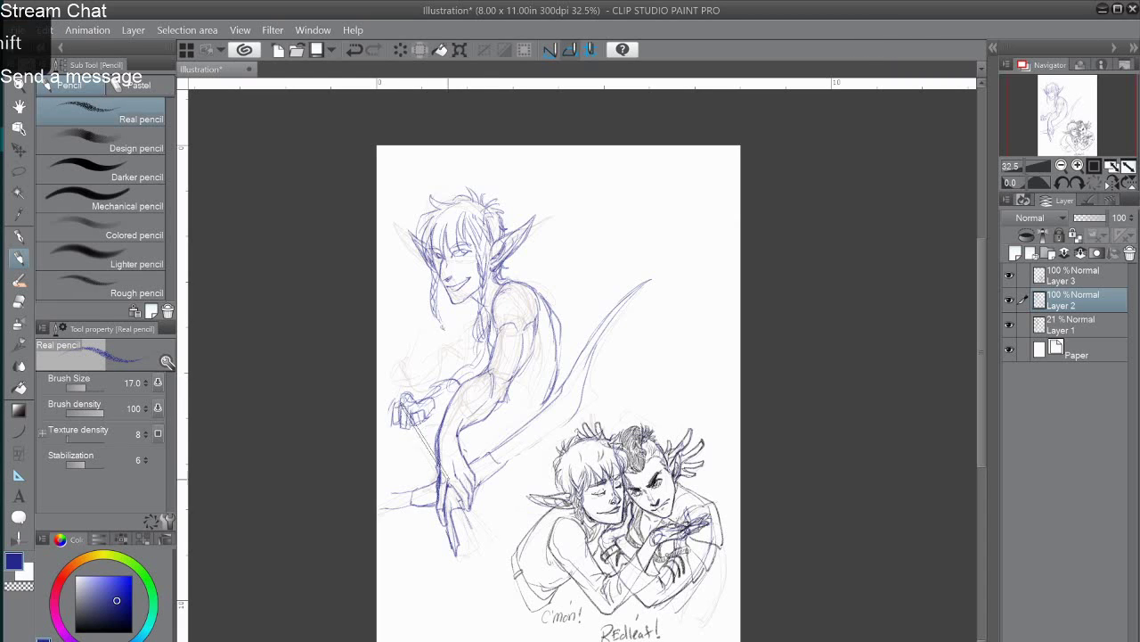
{"action": "left_click", "coordinate": [488, 574], "text": "shift"}
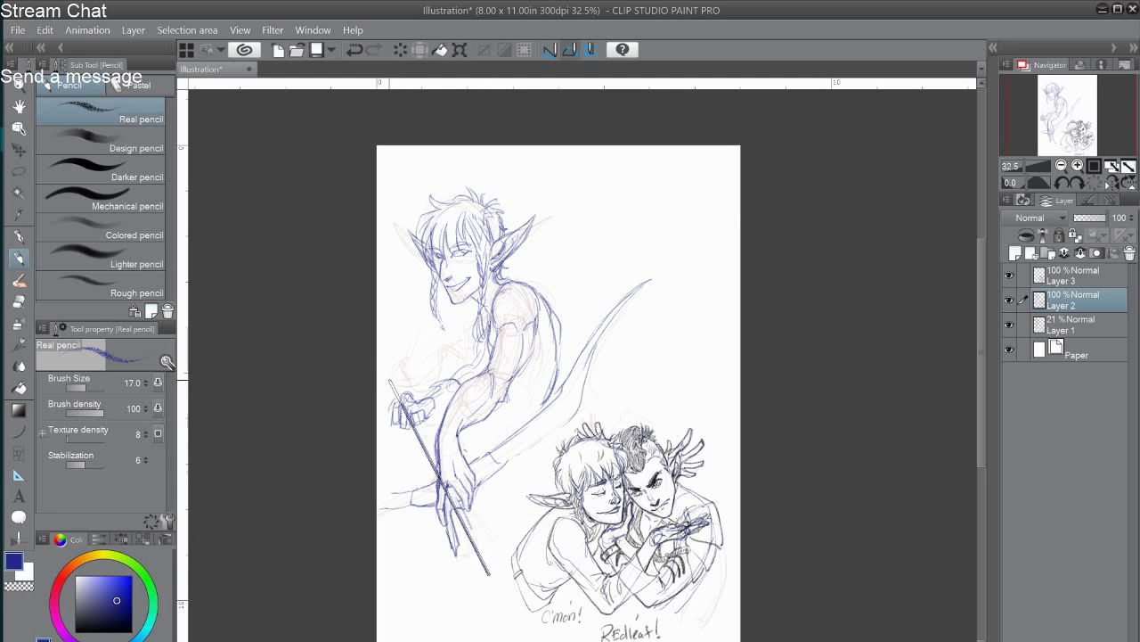
{"action": "left_click", "coordinate": [388, 381], "text": "shift"}
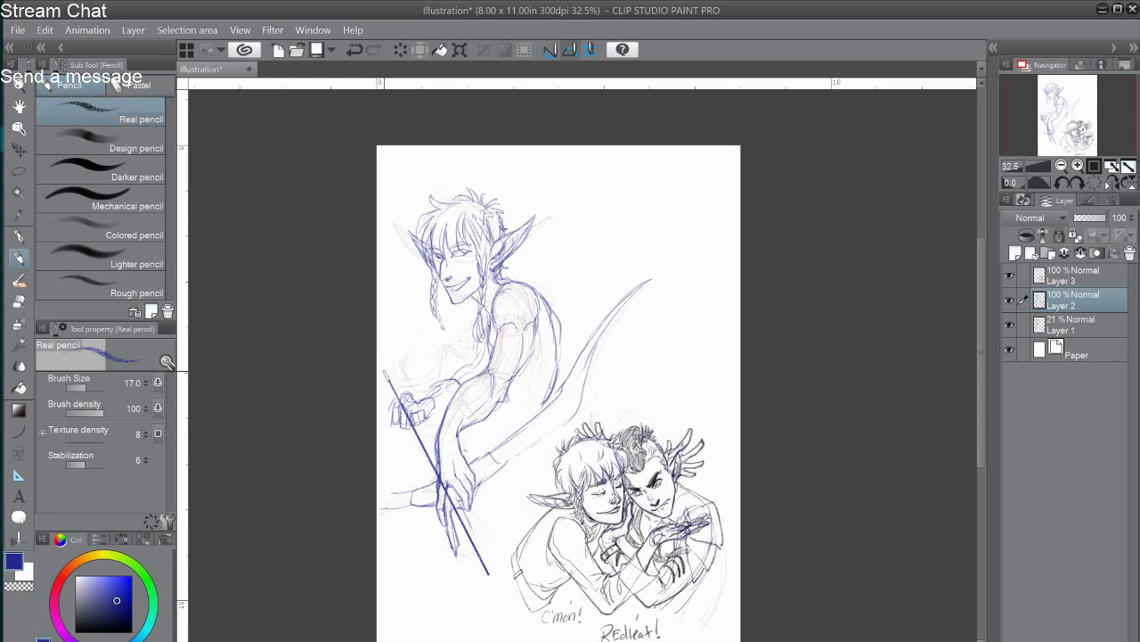
Enlarge the pencil to 100, strengthen the far arm, and sketch the chest, waist and hip lines below the back.
{"action": "key", "text": "bracketright"}
{"action": "key", "text": "bracketright"}
{"action": "key", "text": "bracketright"}
{"action": "key", "text": "bracketright"}
{"action": "key", "text": "bracketright"}
{"action": "key", "text": "bracketright"}
{"action": "key", "text": "bracketright"}
{"action": "key", "text": "bracketright"}
{"action": "key", "text": "bracketright"}
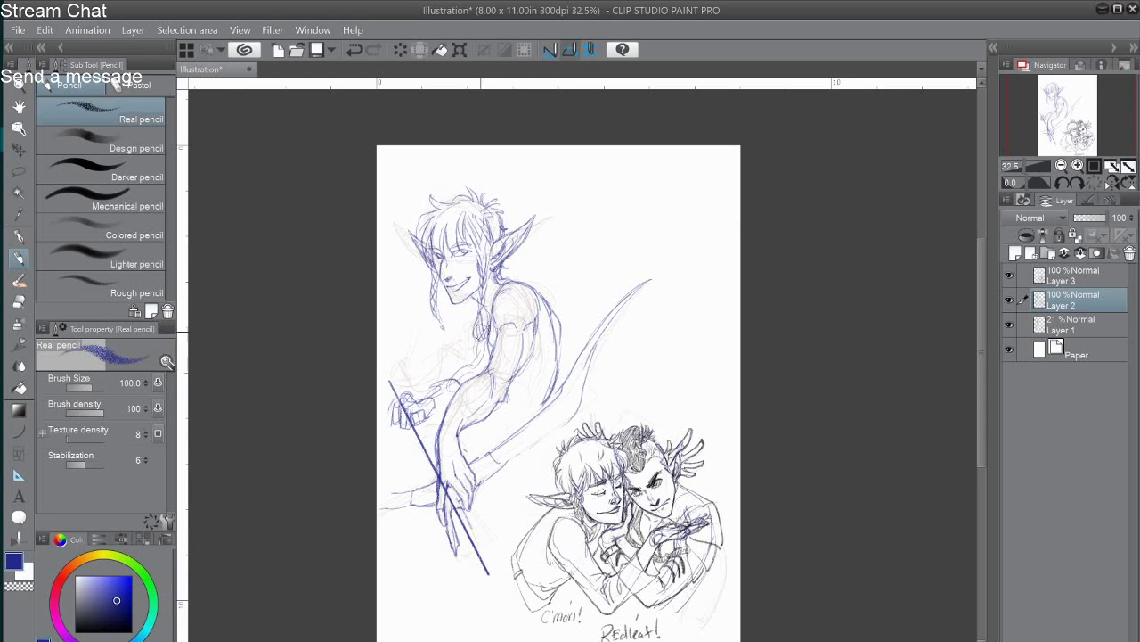
{"action": "left_click_drag", "start_coordinate": [461, 376], "coordinate": [483, 344]}
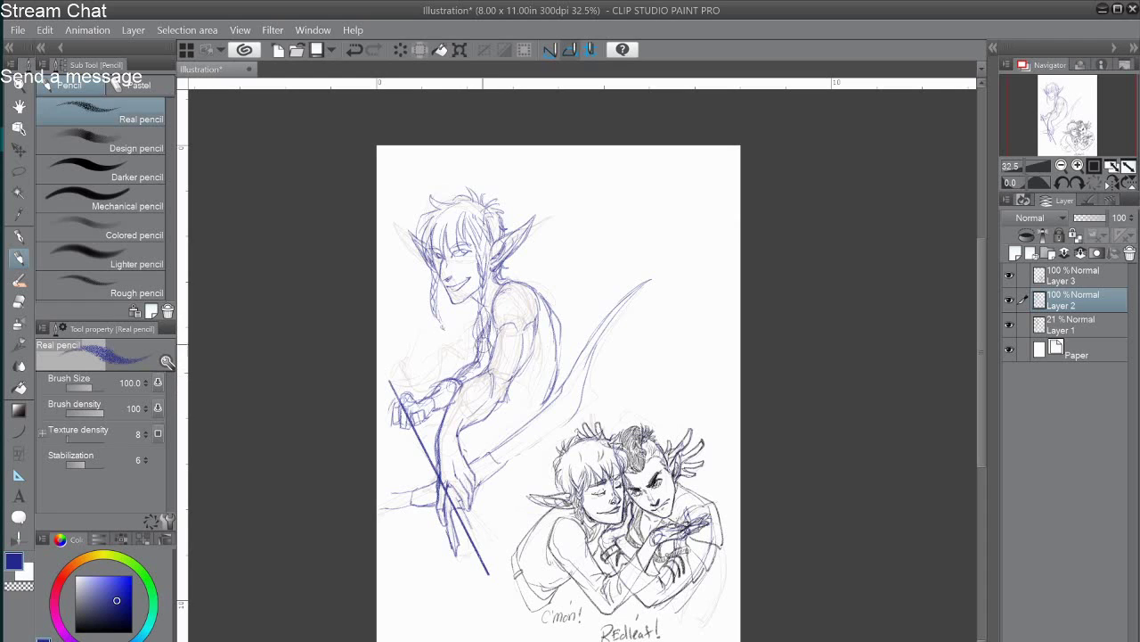
{"action": "left_click_drag", "start_coordinate": [553, 395], "coordinate": [540, 454]}
{"action": "left_click_drag", "start_coordinate": [559, 374], "coordinate": [540, 456]}
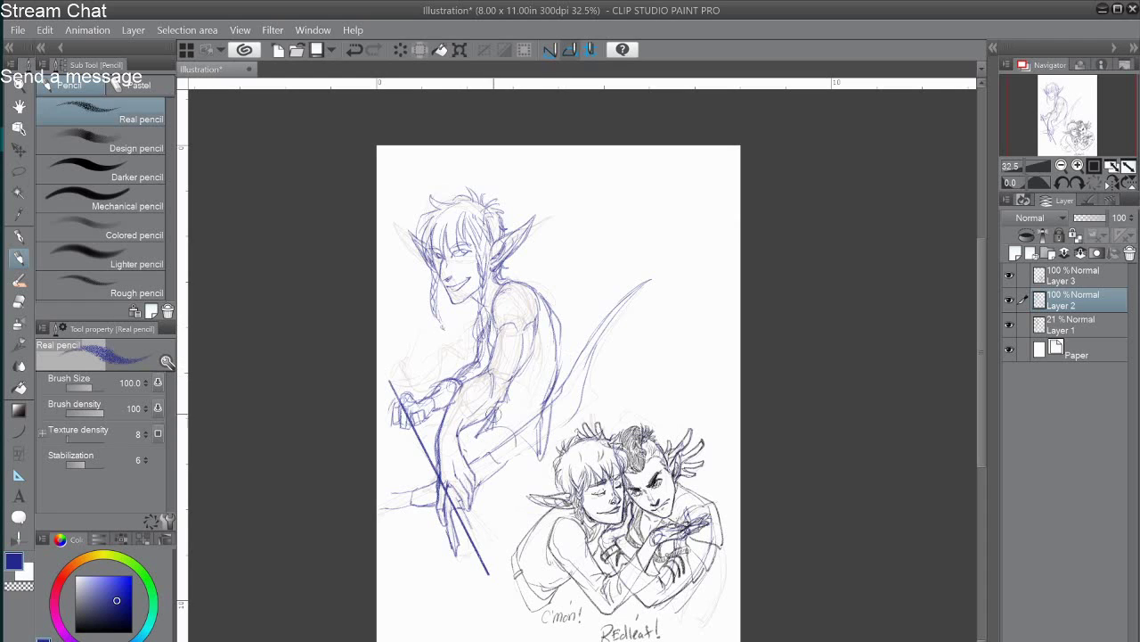
{"action": "left_click_drag", "start_coordinate": [495, 415], "coordinate": [474, 472]}
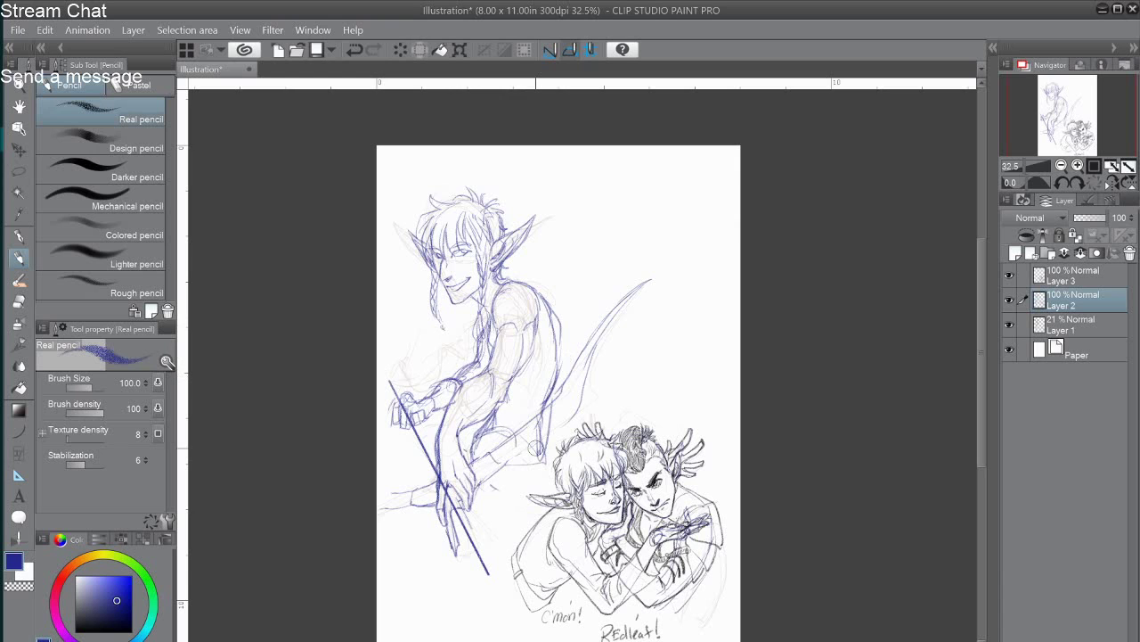
Lower Layer 2's opacity to 46%, and prepare a black pencil of size 70 on Layer 3.
{"action": "left_click", "coordinate": [1089, 219]}
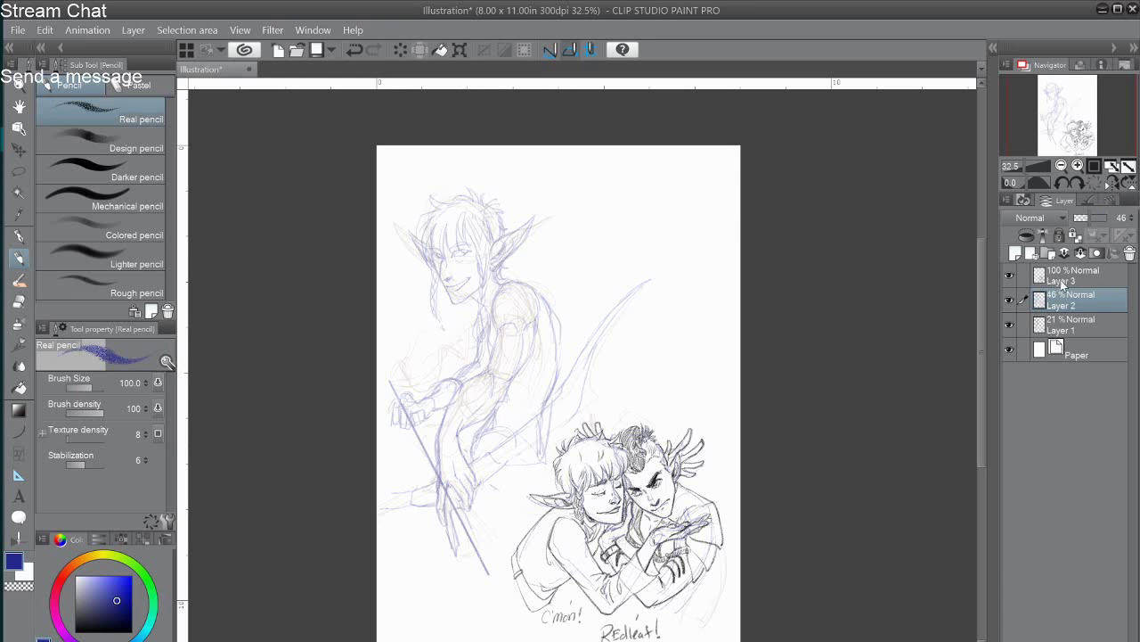
{"action": "left_click", "coordinate": [1064, 280]}
{"action": "left_click", "coordinate": [76, 631]}
{"action": "scroll", "coordinate": [570, 304], "scroll_direction": "up", "scroll_amount": 3}
{"action": "scroll", "coordinate": [580, 356], "scroll_direction": "up", "scroll_amount": 3}
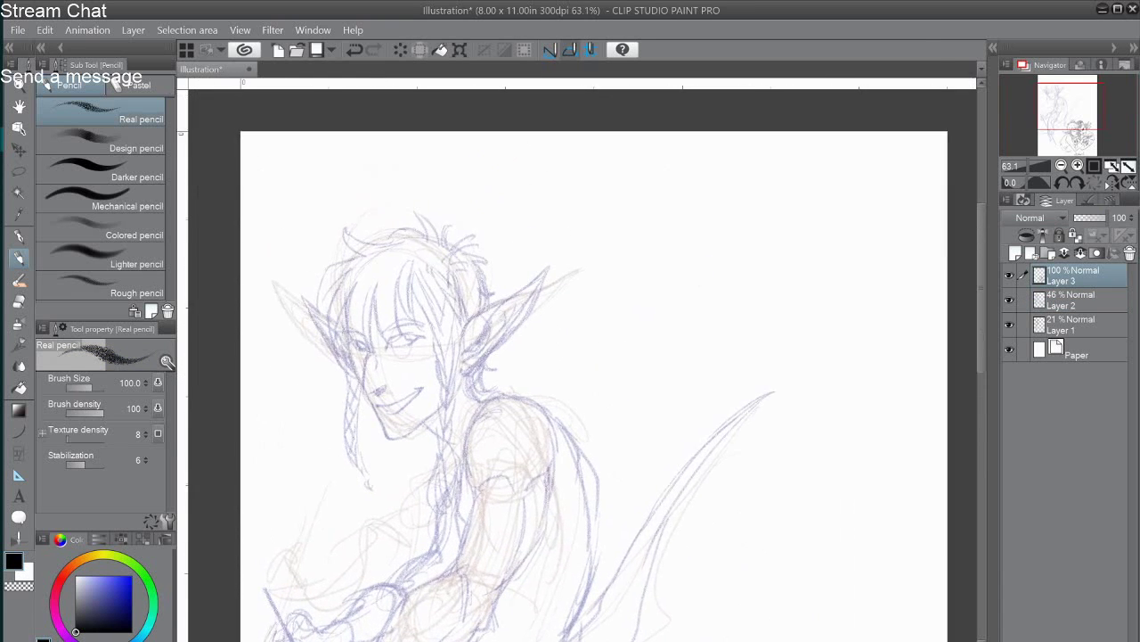
{"action": "key", "text": "bracketleft"}
{"action": "key", "text": "bracketleft"}
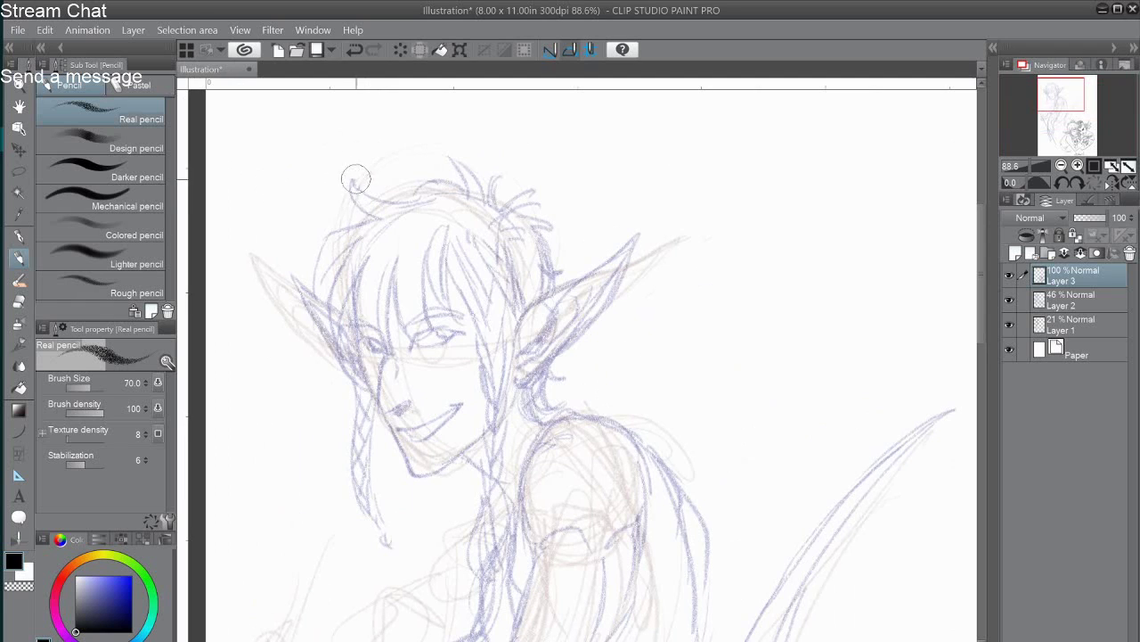
Draw the upturned front tuft and the outer hair locks beside the far ear in black on Layer 3.
{"action": "left_click_drag", "start_coordinate": [356, 175], "coordinate": [429, 197]}
{"action": "mouse_move", "coordinate": [354, 181]}
{"action": "left_mouse_down"}
{"action": "mouse_move", "coordinate": [383, 189]}
{"action": "mouse_move", "coordinate": [345, 205]}
{"action": "mouse_move", "coordinate": [395, 189]}
{"action": "mouse_move", "coordinate": [355, 177]}
{"action": "mouse_move", "coordinate": [360, 208]}
{"action": "left_mouse_up"}
{"action": "mouse_move", "coordinate": [384, 217]}
{"action": "left_mouse_down"}
{"action": "mouse_move", "coordinate": [342, 218]}
{"action": "mouse_move", "coordinate": [322, 258]}
{"action": "mouse_move", "coordinate": [324, 313]}
{"action": "mouse_move", "coordinate": [359, 240]}
{"action": "left_mouse_up"}
{"action": "key", "text": "ctrl+z"}
{"action": "mouse_move", "coordinate": [344, 348]}
{"action": "left_mouse_down"}
{"action": "mouse_move", "coordinate": [357, 280]}
{"action": "mouse_move", "coordinate": [355, 351]}
{"action": "left_mouse_up"}
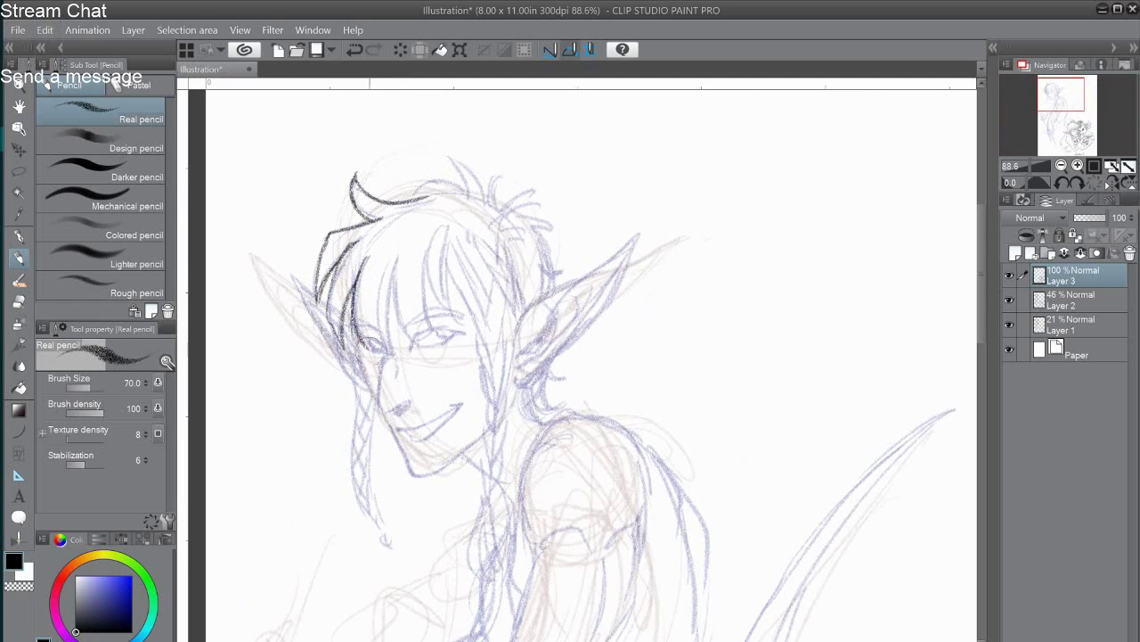
Draw the upper figure's fringe strands over the forehead and eyes in black.
{"action": "left_click_drag", "start_coordinate": [376, 275], "coordinate": [385, 356]}
{"action": "left_click_drag", "start_coordinate": [396, 258], "coordinate": [405, 362]}
{"action": "left_click_drag", "start_coordinate": [400, 319], "coordinate": [432, 337]}
{"action": "key", "text": "ctrl+z"}
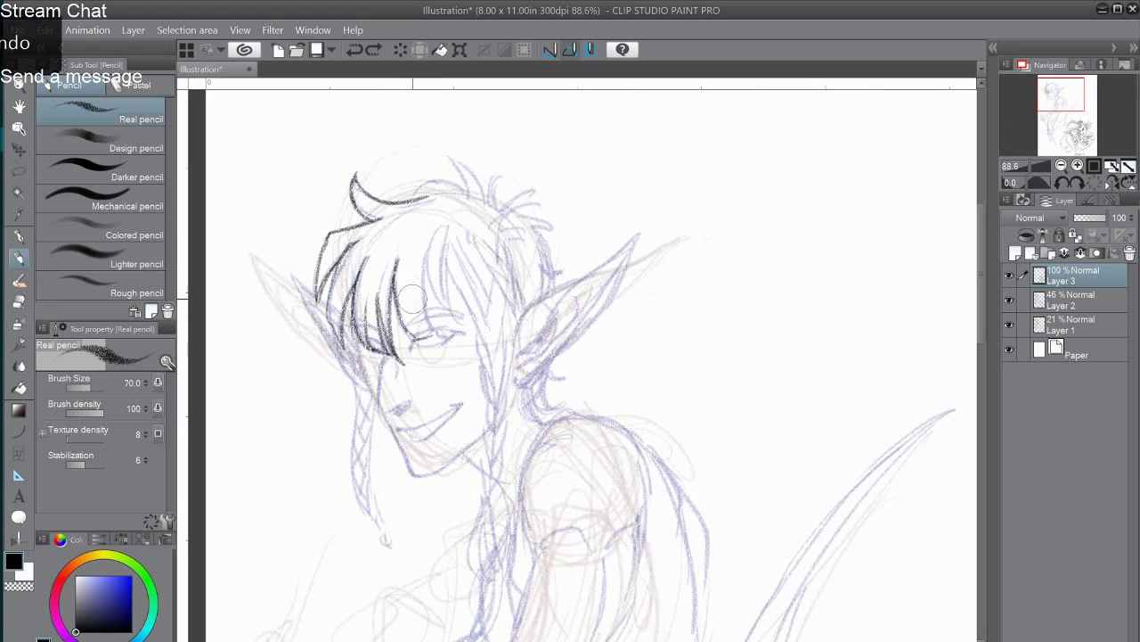
{"action": "left_click_drag", "start_coordinate": [400, 275], "coordinate": [423, 337]}
{"action": "left_click_drag", "start_coordinate": [425, 253], "coordinate": [435, 331]}
Draw the hair strands above the near temple and the long braid hanging beside the cheek in black.
{"action": "mouse_move", "coordinate": [445, 226]}
{"action": "left_mouse_down"}
{"action": "mouse_move", "coordinate": [496, 264]}
{"action": "mouse_move", "coordinate": [466, 286]}
{"action": "mouse_move", "coordinate": [481, 328]}
{"action": "left_mouse_up"}
{"action": "mouse_move", "coordinate": [466, 267]}
{"action": "left_mouse_down"}
{"action": "mouse_move", "coordinate": [492, 339]}
{"action": "mouse_move", "coordinate": [488, 322]}
{"action": "mouse_move", "coordinate": [494, 429]}
{"action": "left_mouse_up"}
{"action": "mouse_move", "coordinate": [502, 328]}
{"action": "left_mouse_down"}
{"action": "mouse_move", "coordinate": [502, 390]}
{"action": "mouse_move", "coordinate": [476, 435]}
{"action": "mouse_move", "coordinate": [481, 472]}
{"action": "left_mouse_up"}
{"action": "mouse_move", "coordinate": [508, 415]}
{"action": "left_mouse_down"}
{"action": "mouse_move", "coordinate": [494, 474]}
{"action": "mouse_move", "coordinate": [480, 466]}
{"action": "mouse_move", "coordinate": [496, 466]}
{"action": "mouse_move", "coordinate": [486, 503]}
{"action": "left_mouse_up"}
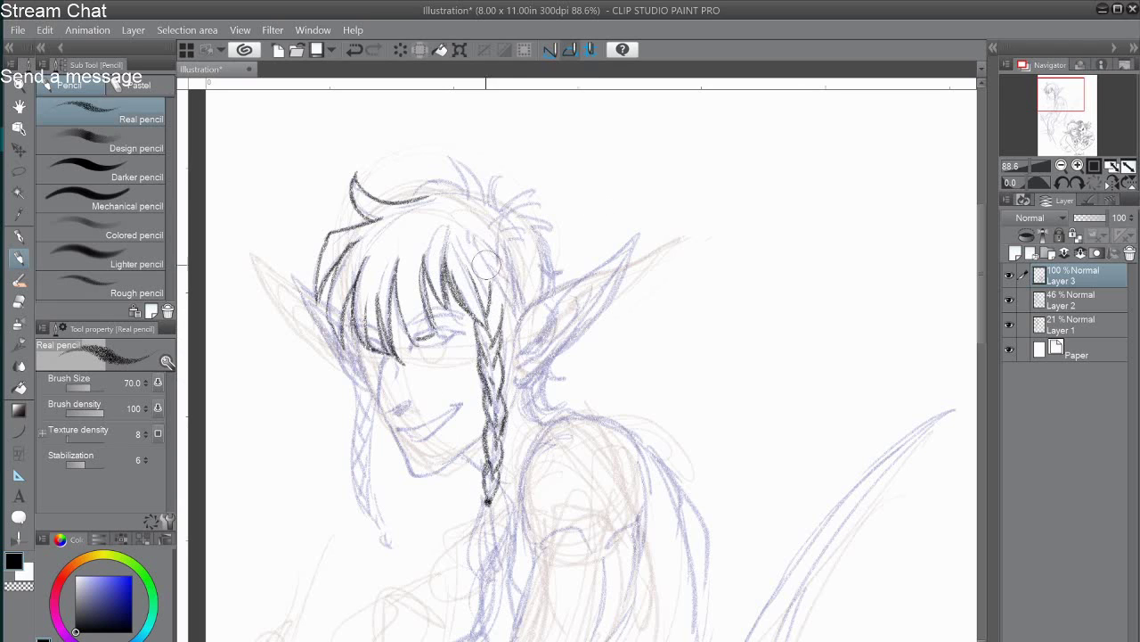
Draw the crossing hair strands above the near braid and the near pointed ear with its inner folds in black.
{"action": "mouse_move", "coordinate": [482, 250]}
{"action": "left_mouse_down"}
{"action": "mouse_move", "coordinate": [502, 293]}
{"action": "mouse_move", "coordinate": [495, 280]}
{"action": "left_mouse_up"}
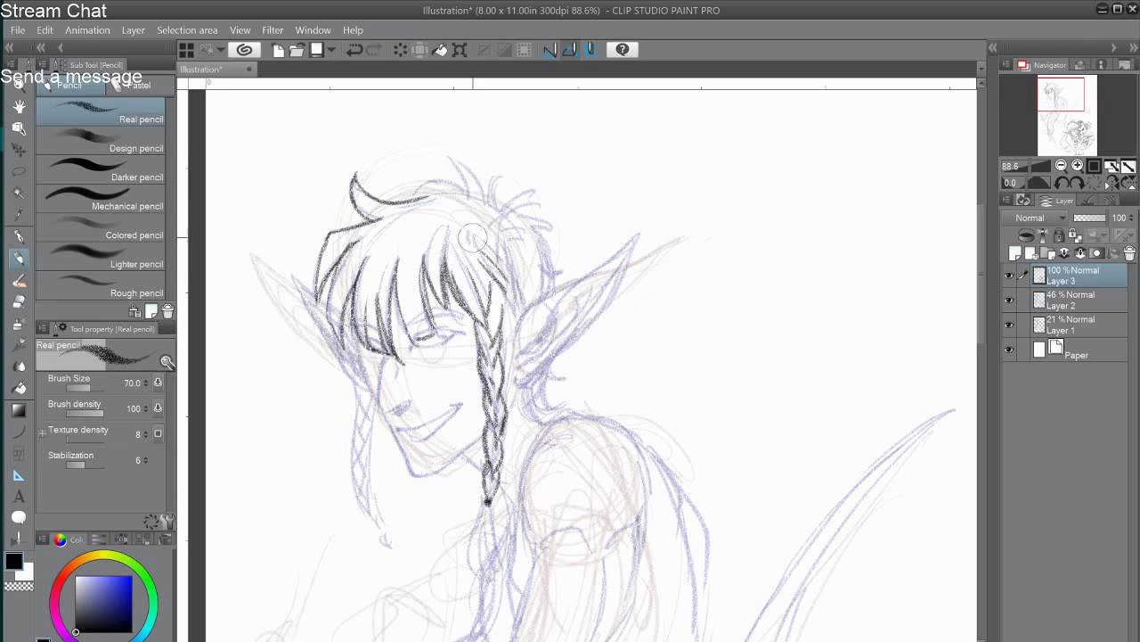
{"action": "mouse_move", "coordinate": [465, 232]}
{"action": "left_mouse_down"}
{"action": "mouse_move", "coordinate": [520, 287]}
{"action": "mouse_move", "coordinate": [500, 277]}
{"action": "mouse_move", "coordinate": [525, 317]}
{"action": "mouse_move", "coordinate": [507, 246]}
{"action": "mouse_move", "coordinate": [508, 316]}
{"action": "mouse_move", "coordinate": [528, 261]}
{"action": "mouse_move", "coordinate": [522, 317]}
{"action": "mouse_move", "coordinate": [630, 245]}
{"action": "mouse_move", "coordinate": [588, 325]}
{"action": "mouse_move", "coordinate": [519, 374]}
{"action": "mouse_move", "coordinate": [597, 278]}
{"action": "left_mouse_up"}
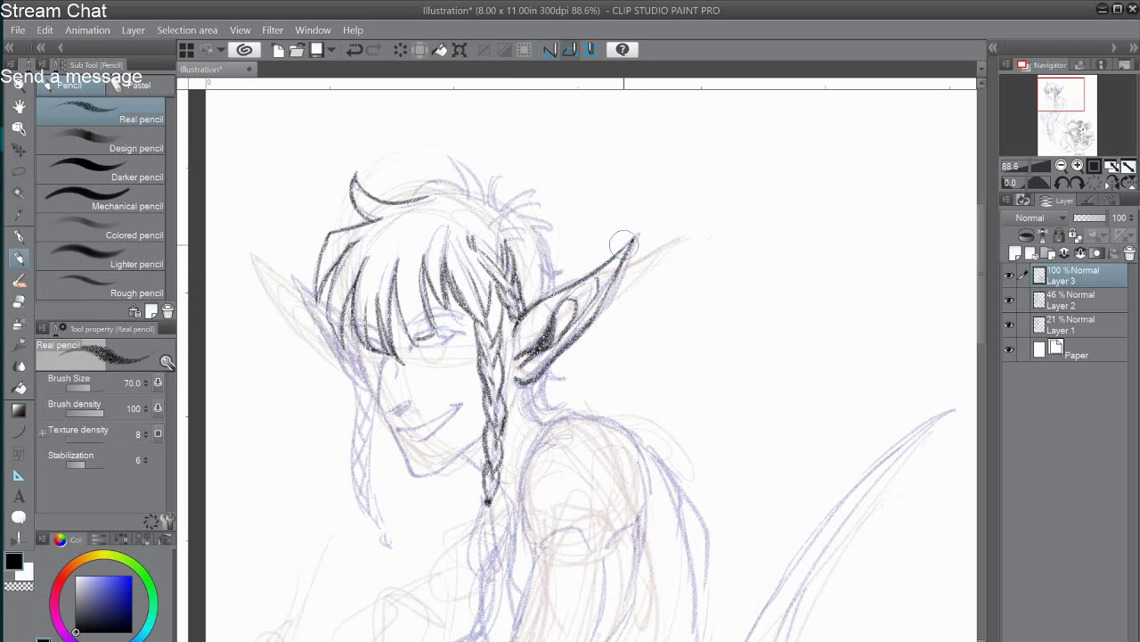
{"action": "left_click_drag", "start_coordinate": [515, 380], "coordinate": [506, 415]}
Draw the upper figure's jawline, chin, nose and far cheek contour in black.
{"action": "left_click_drag", "start_coordinate": [486, 434], "coordinate": [417, 476]}
{"action": "mouse_move", "coordinate": [386, 357]}
{"action": "left_mouse_down"}
{"action": "mouse_move", "coordinate": [377, 411]}
{"action": "mouse_move", "coordinate": [408, 409]}
{"action": "mouse_move", "coordinate": [389, 390]}
{"action": "left_mouse_up"}
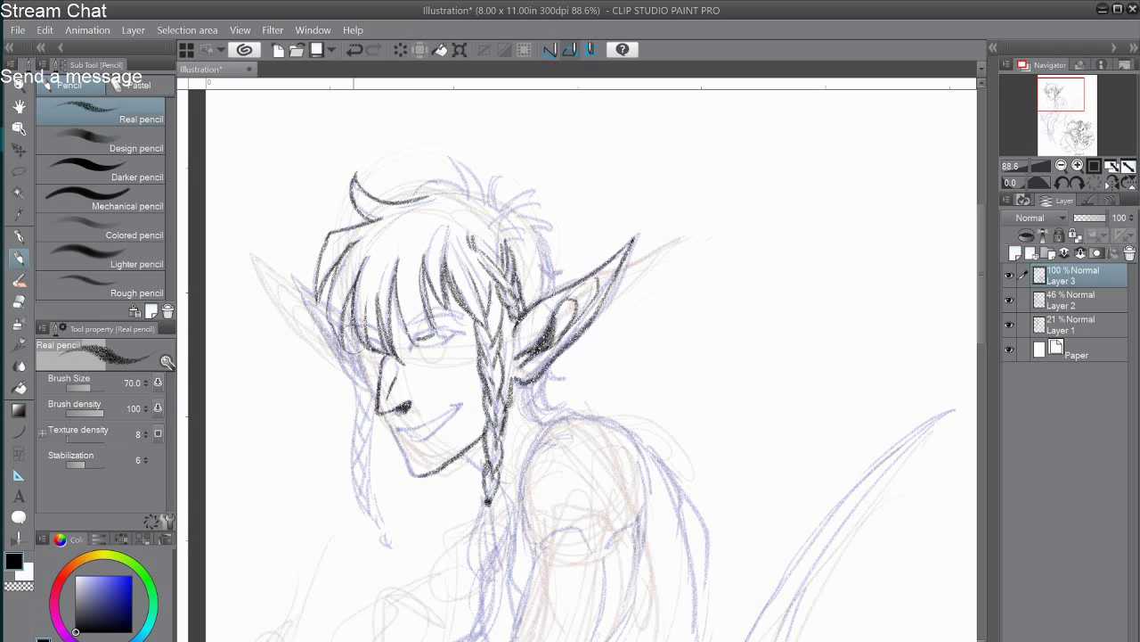
{"action": "mouse_move", "coordinate": [355, 344]}
{"action": "left_mouse_down"}
{"action": "mouse_move", "coordinate": [402, 447]}
{"action": "mouse_move", "coordinate": [385, 436]}
{"action": "mouse_move", "coordinate": [423, 480]}
{"action": "mouse_move", "coordinate": [409, 431]}
{"action": "mouse_move", "coordinate": [413, 479]}
{"action": "mouse_move", "coordinate": [475, 448]}
{"action": "left_mouse_up"}
{"action": "key", "text": "ctrl+z"}
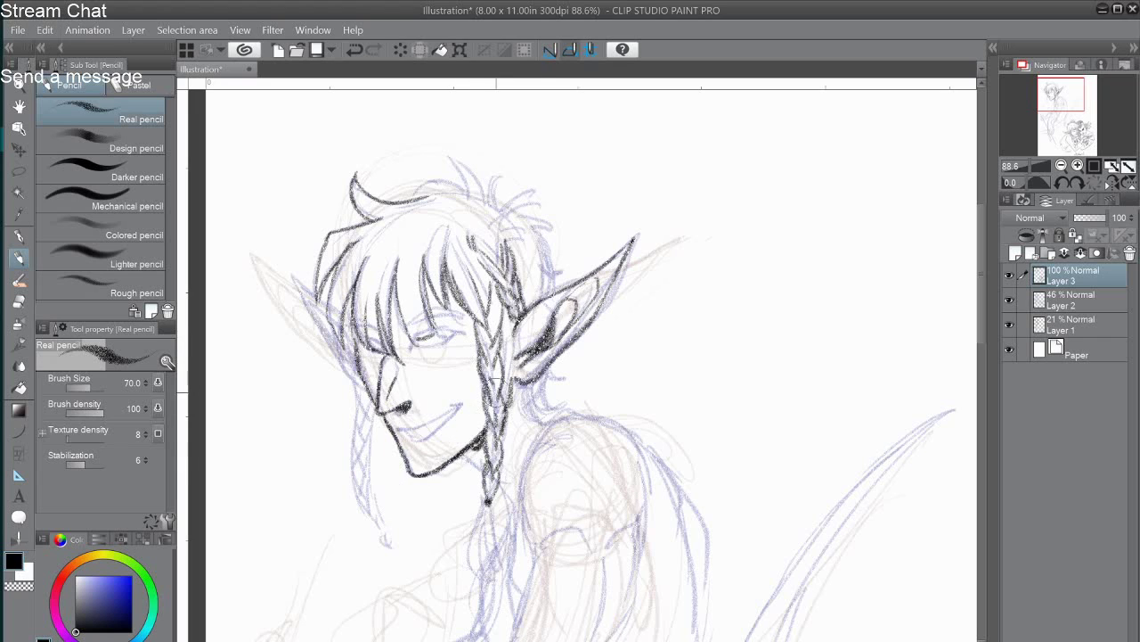
Draw the smirking mouth and the visible eye with its eyelid and eyebrow in black.
{"action": "mouse_move", "coordinate": [403, 424]}
{"action": "left_mouse_down"}
{"action": "mouse_move", "coordinate": [460, 402]}
{"action": "mouse_move", "coordinate": [440, 400]}
{"action": "mouse_move", "coordinate": [459, 403]}
{"action": "mouse_move", "coordinate": [419, 441]}
{"action": "mouse_move", "coordinate": [449, 426]}
{"action": "left_mouse_up"}
{"action": "left_click_drag", "start_coordinate": [409, 351], "coordinate": [464, 330]}
{"action": "left_click_drag", "start_coordinate": [436, 333], "coordinate": [465, 333]}
{"action": "mouse_move", "coordinate": [403, 349]}
{"action": "left_mouse_down"}
{"action": "mouse_move", "coordinate": [468, 337]}
{"action": "mouse_move", "coordinate": [435, 312]}
{"action": "mouse_move", "coordinate": [460, 308]}
{"action": "left_mouse_up"}
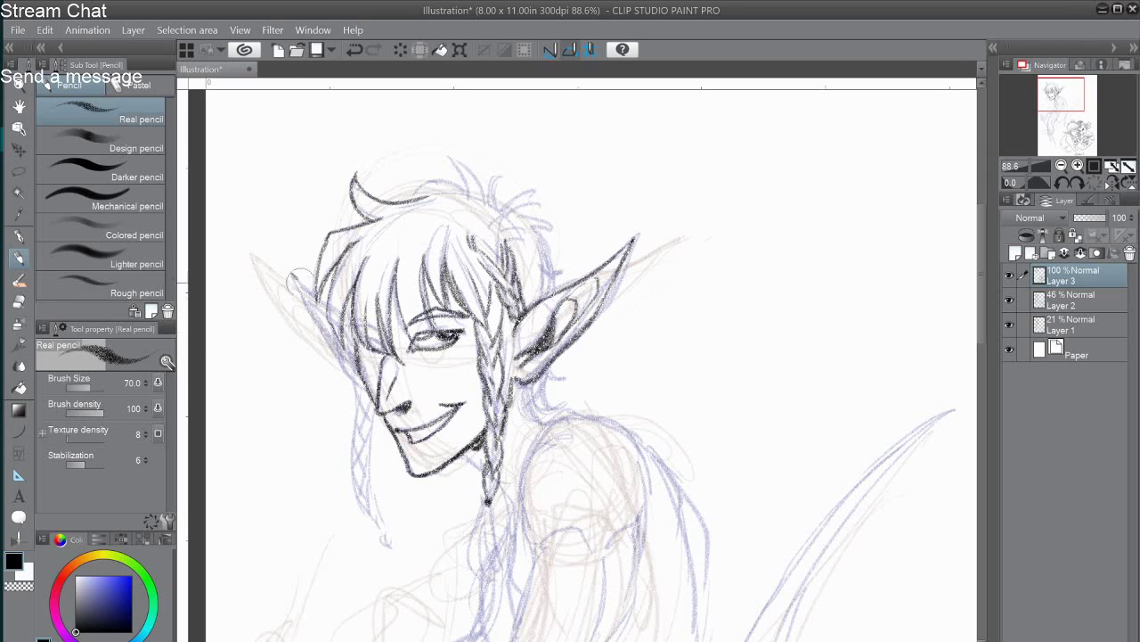
Draw the far pointed ear and the braid beneath it, and finish both braids with loose tufted ends.
{"action": "mouse_move", "coordinate": [292, 275]}
{"action": "left_mouse_down"}
{"action": "mouse_move", "coordinate": [320, 301]}
{"action": "mouse_move", "coordinate": [352, 372]}
{"action": "left_mouse_up"}
{"action": "mouse_move", "coordinate": [337, 328]}
{"action": "left_mouse_down"}
{"action": "mouse_move", "coordinate": [334, 362]}
{"action": "mouse_move", "coordinate": [364, 403]}
{"action": "left_mouse_up"}
{"action": "mouse_move", "coordinate": [362, 393]}
{"action": "left_mouse_down"}
{"action": "mouse_move", "coordinate": [358, 433]}
{"action": "mouse_move", "coordinate": [371, 416]}
{"action": "mouse_move", "coordinate": [356, 458]}
{"action": "mouse_move", "coordinate": [367, 450]}
{"action": "mouse_move", "coordinate": [361, 495]}
{"action": "mouse_move", "coordinate": [376, 561]}
{"action": "left_mouse_up"}
{"action": "key", "text": "ctrl+z"}
{"action": "key", "text": "ctrl+z"}
{"action": "key", "text": "ctrl+z"}
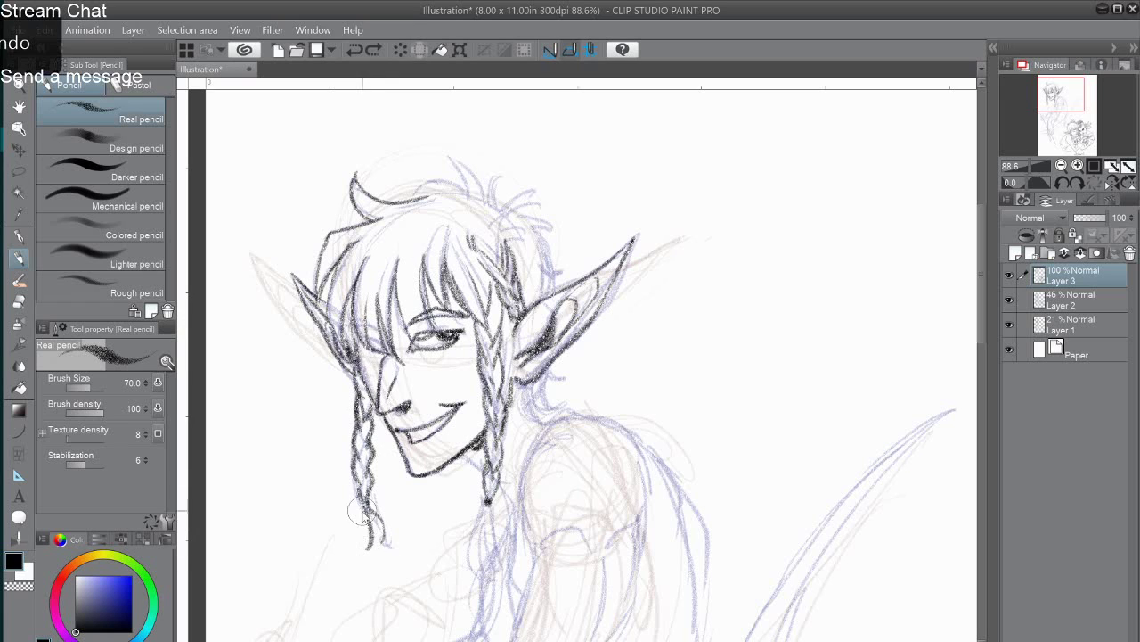
{"action": "mouse_move", "coordinate": [362, 508]}
{"action": "left_mouse_down"}
{"action": "mouse_move", "coordinate": [379, 545]}
{"action": "mouse_move", "coordinate": [367, 557]}
{"action": "left_mouse_up"}
{"action": "mouse_move", "coordinate": [486, 495]}
{"action": "left_mouse_down"}
{"action": "mouse_move", "coordinate": [465, 557]}
{"action": "mouse_move", "coordinate": [487, 505]}
{"action": "mouse_move", "coordinate": [481, 572]}
{"action": "left_mouse_up"}
{"action": "scroll", "coordinate": [639, 425], "scroll_direction": "down", "scroll_amount": 1}
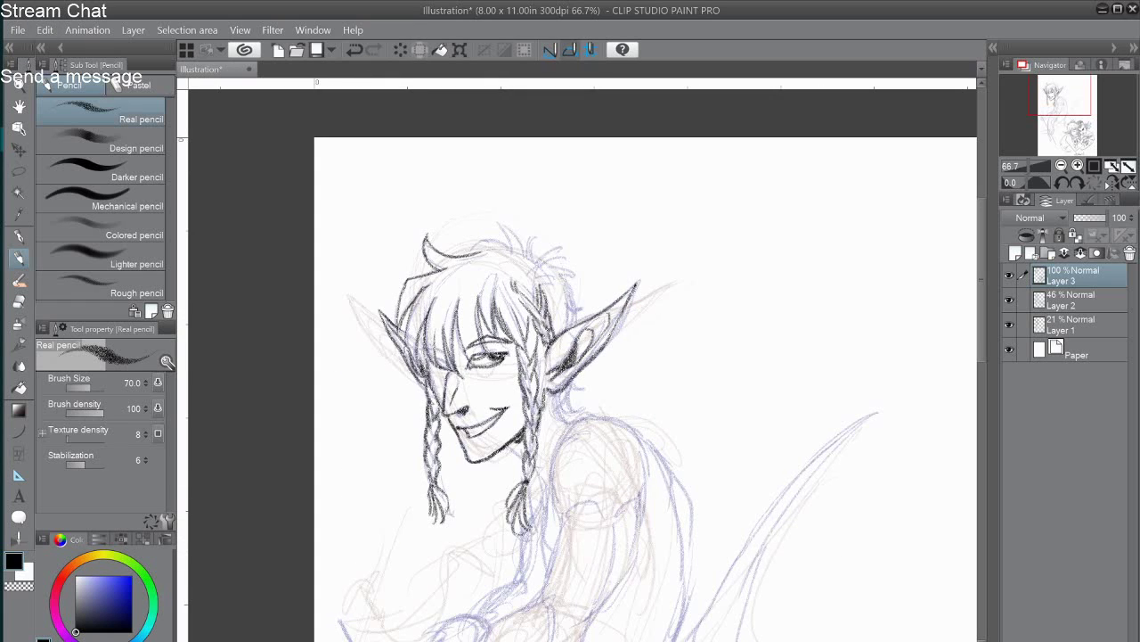
Draw the spiky hair along the crown and back of the head, and the short locks at the nape.
{"action": "left_click_drag", "start_coordinate": [639, 425], "coordinate": [573, 452]}
{"action": "mouse_move", "coordinate": [464, 283]}
{"action": "left_mouse_down"}
{"action": "mouse_move", "coordinate": [462, 261]}
{"action": "mouse_move", "coordinate": [434, 250]}
{"action": "mouse_move", "coordinate": [458, 273]}
{"action": "mouse_move", "coordinate": [453, 284]}
{"action": "left_mouse_up"}
{"action": "key", "text": "ctrl+z"}
{"action": "mouse_move", "coordinate": [447, 278]}
{"action": "left_mouse_down"}
{"action": "mouse_move", "coordinate": [387, 286]}
{"action": "mouse_move", "coordinate": [395, 281]}
{"action": "left_mouse_up"}
{"action": "left_click_drag", "start_coordinate": [467, 285], "coordinate": [499, 274]}
{"action": "mouse_move", "coordinate": [484, 283]}
{"action": "left_mouse_down"}
{"action": "mouse_move", "coordinate": [508, 300]}
{"action": "mouse_move", "coordinate": [508, 349]}
{"action": "mouse_move", "coordinate": [492, 355]}
{"action": "left_mouse_up"}
{"action": "left_click_drag", "start_coordinate": [504, 406], "coordinate": [499, 440]}
{"action": "mouse_move", "coordinate": [492, 424]}
{"action": "left_mouse_down"}
{"action": "mouse_move", "coordinate": [478, 437]}
{"action": "mouse_move", "coordinate": [504, 449]}
{"action": "left_mouse_up"}
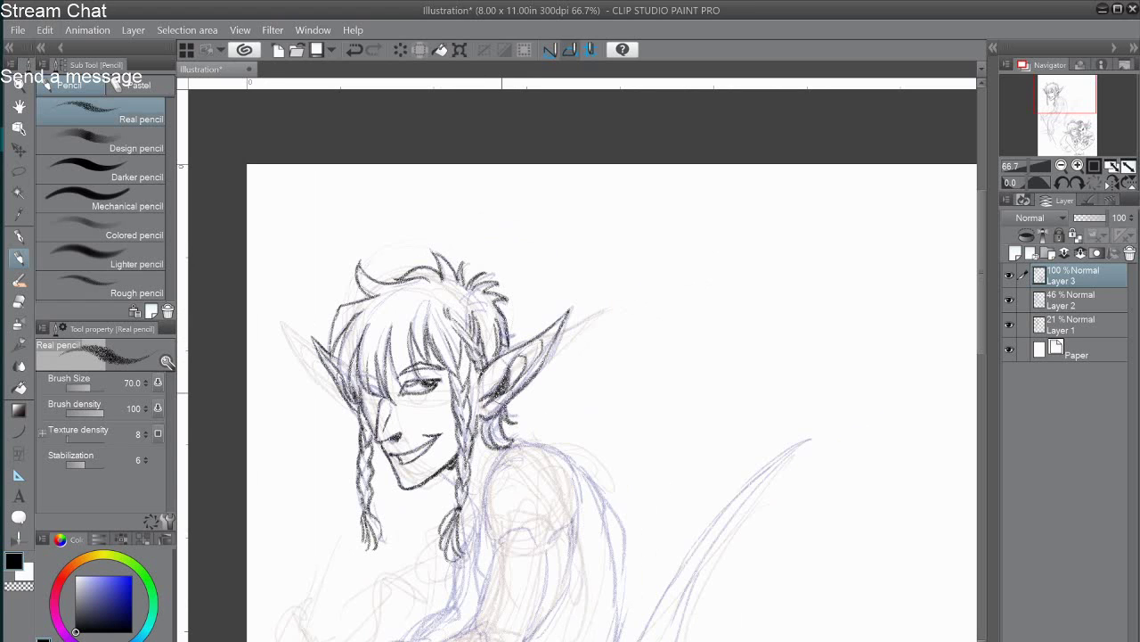
Draw the neck, the open pointed collar and the near shoulder line in black.
{"action": "left_click_drag", "start_coordinate": [757, 519], "coordinate": [760, 377]}
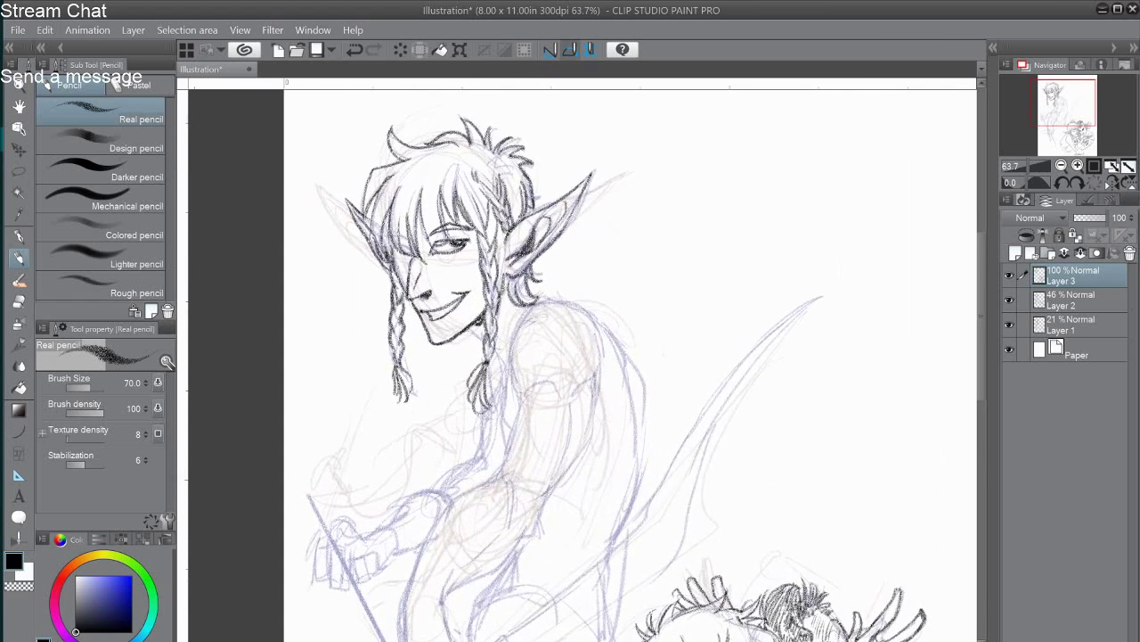
{"action": "left_click_drag", "start_coordinate": [624, 375], "coordinate": [584, 339]}
{"action": "mouse_move", "coordinate": [430, 294]}
{"action": "left_mouse_down"}
{"action": "mouse_move", "coordinate": [440, 313]}
{"action": "mouse_move", "coordinate": [416, 326]}
{"action": "left_mouse_up"}
{"action": "left_click_drag", "start_coordinate": [416, 326], "coordinate": [444, 330]}
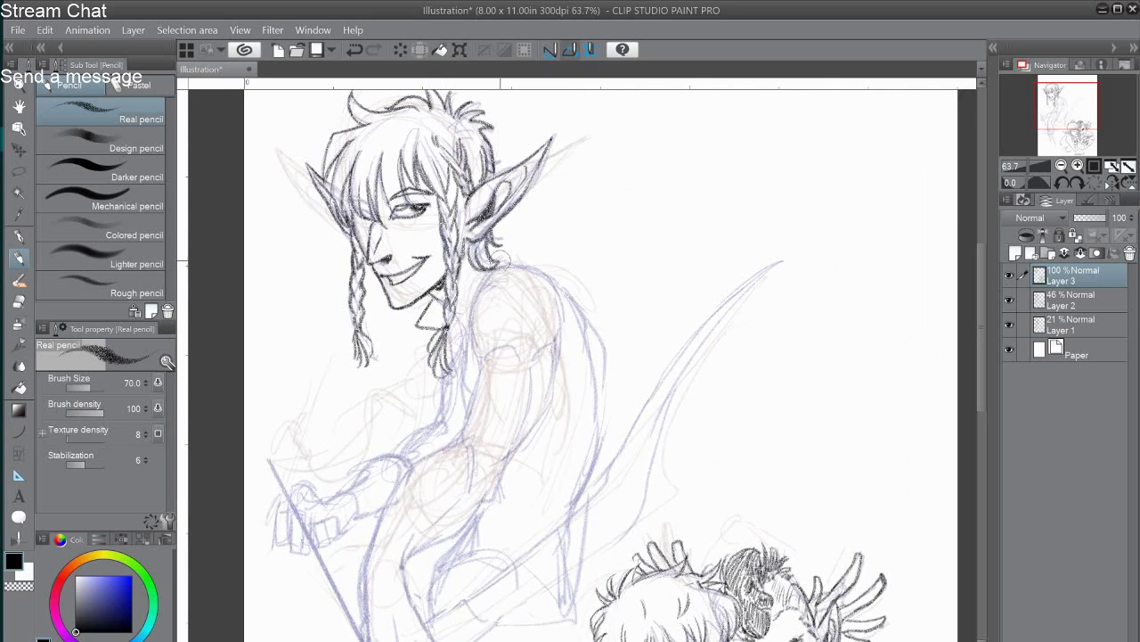
{"action": "left_click_drag", "start_coordinate": [488, 269], "coordinate": [456, 340]}
{"action": "left_click_drag", "start_coordinate": [456, 341], "coordinate": [471, 347]}
{"action": "mouse_move", "coordinate": [474, 267]}
{"action": "left_mouse_down"}
{"action": "mouse_move", "coordinate": [559, 279]}
{"action": "mouse_move", "coordinate": [584, 310]}
{"action": "left_mouse_up"}
Try to draw seam lines across the near shoulder, and undo those strokes.
{"action": "left_click_drag", "start_coordinate": [470, 322], "coordinate": [501, 340]}
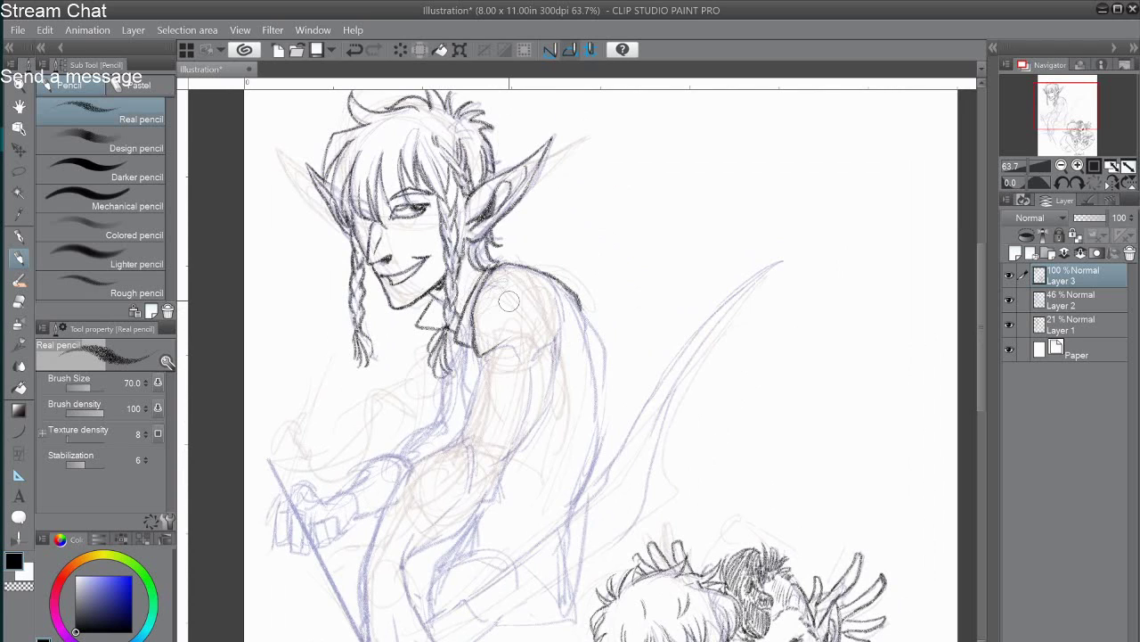
{"action": "key", "text": "ctrl+z"}
{"action": "left_click_drag", "start_coordinate": [471, 326], "coordinate": [495, 331]}
{"action": "left_click_drag", "start_coordinate": [536, 284], "coordinate": [508, 323]}
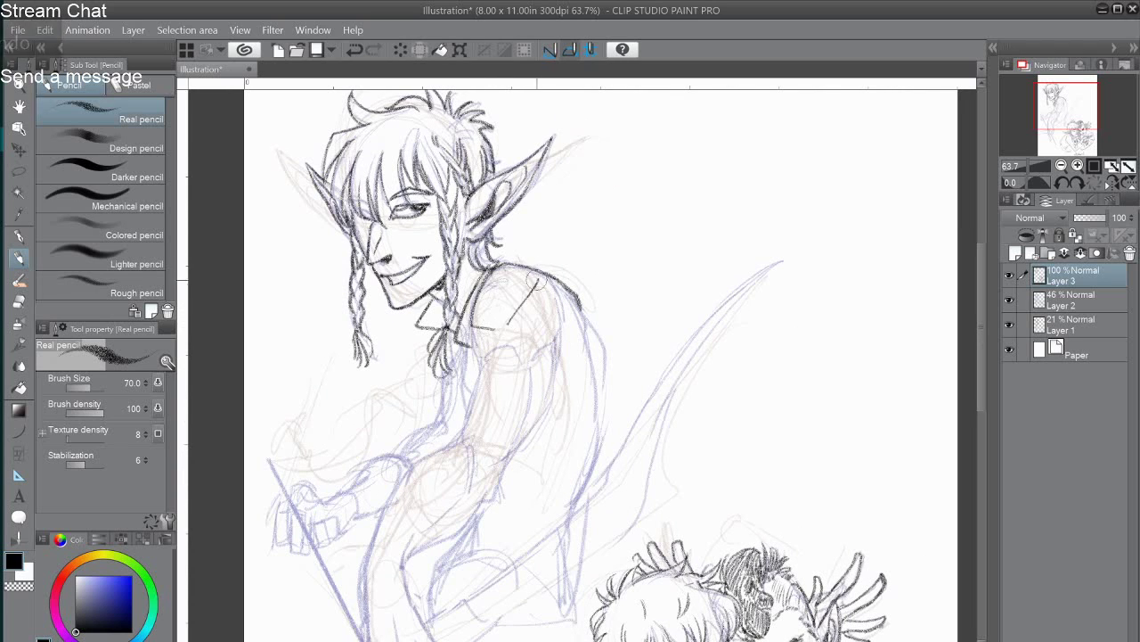
{"action": "key", "text": "ctrl+z"}
{"action": "key", "text": "ctrl+z"}
{"action": "key", "text": "ctrl+z"}
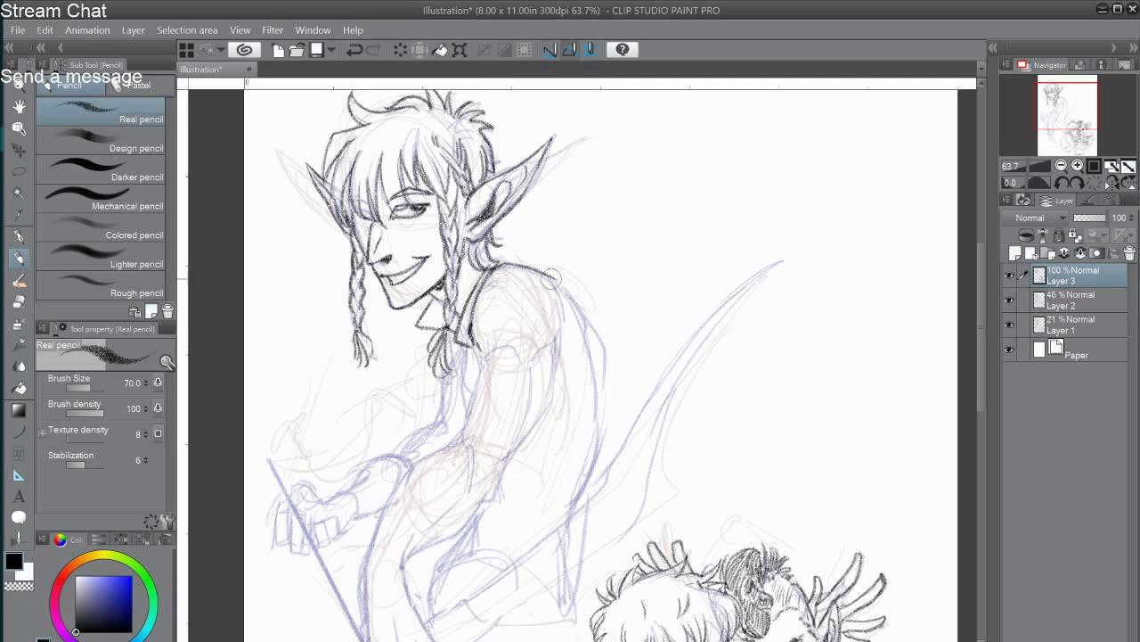
Try to draw a pointed shoulder piece with layered curved sections over the near upper arm, and undo it.
{"action": "mouse_move", "coordinate": [551, 278]}
{"action": "left_mouse_down"}
{"action": "mouse_move", "coordinate": [565, 354]}
{"action": "mouse_move", "coordinate": [490, 363]}
{"action": "mouse_move", "coordinate": [447, 406]}
{"action": "left_mouse_up"}
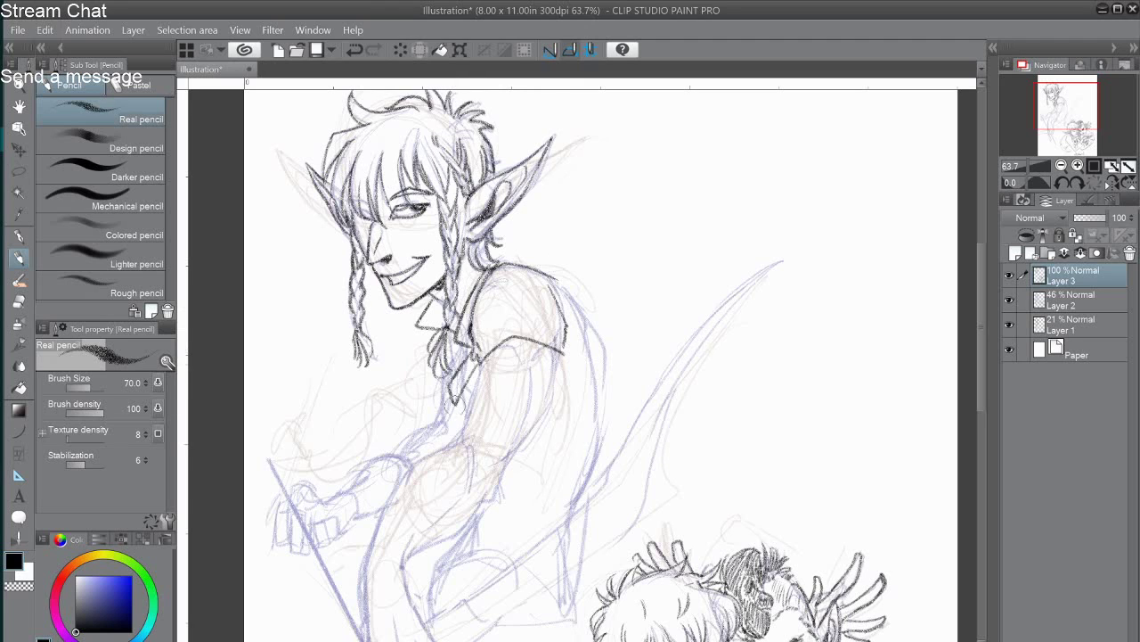
{"action": "mouse_move", "coordinate": [483, 365]}
{"action": "left_mouse_down"}
{"action": "mouse_move", "coordinate": [551, 357]}
{"action": "mouse_move", "coordinate": [512, 407]}
{"action": "left_mouse_up"}
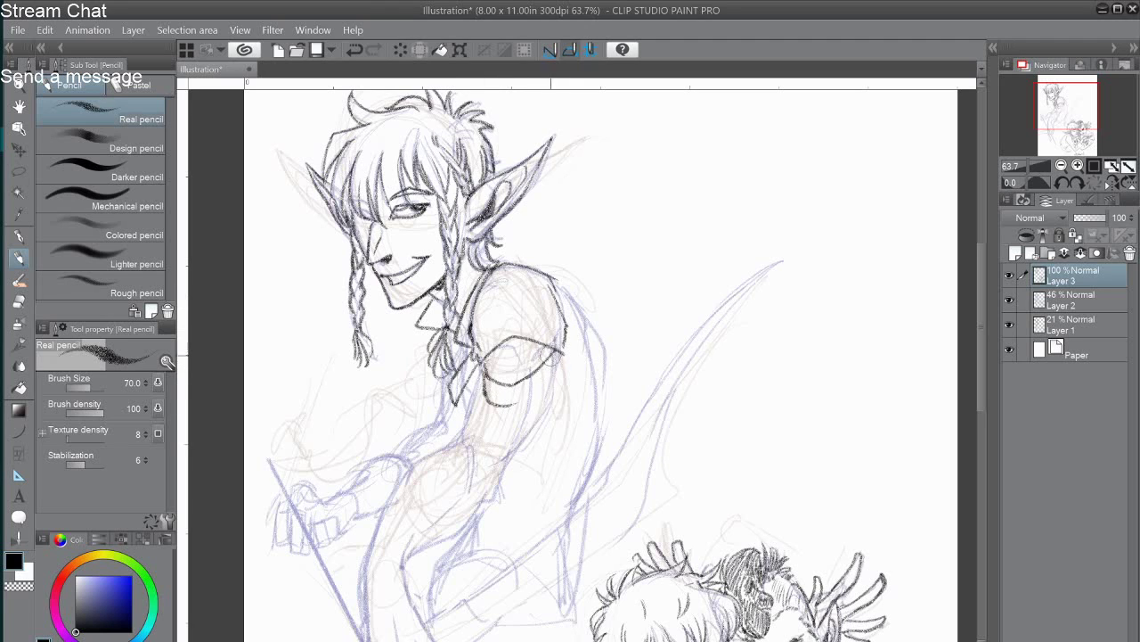
{"action": "left_click_drag", "start_coordinate": [551, 356], "coordinate": [513, 407]}
{"action": "left_click_drag", "start_coordinate": [479, 367], "coordinate": [538, 431]}
{"action": "left_click_drag", "start_coordinate": [563, 349], "coordinate": [546, 435]}
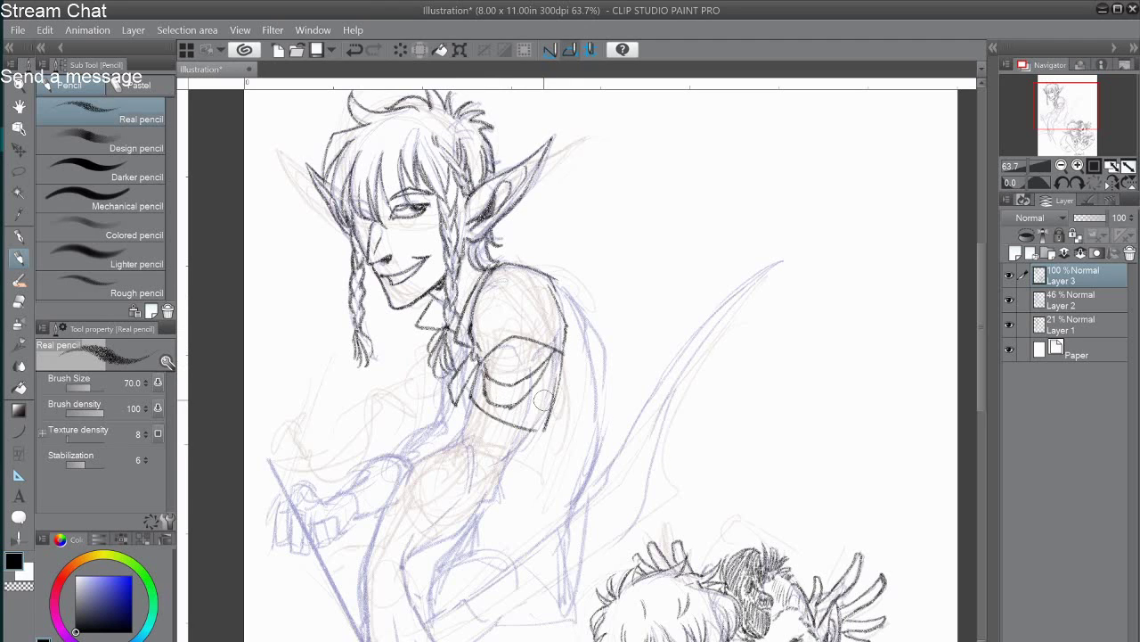
{"action": "key", "text": "ctrl+z"}
{"action": "key", "text": "ctrl+z"}
{"action": "key", "text": "ctrl+z"}
{"action": "key", "text": "ctrl+z"}
{"action": "key", "text": "ctrl+z"}
{"action": "key", "text": "ctrl+z"}
{"action": "key", "text": "ctrl+z"}
{"action": "key", "text": "ctrl+z"}
{"action": "key", "text": "ctrl+z"}
Draw the near arm's front contour, elbow cuff and forearm down to the wrist and rounded knuckles in black.
{"action": "mouse_move", "coordinate": [649, 422]}
{"action": "left_mouse_down"}
{"action": "mouse_move", "coordinate": [681, 343]}
{"action": "mouse_move", "coordinate": [661, 397]}
{"action": "left_mouse_up"}
{"action": "mouse_move", "coordinate": [486, 312]}
{"action": "left_mouse_down"}
{"action": "mouse_move", "coordinate": [472, 405]}
{"action": "mouse_move", "coordinate": [518, 433]}
{"action": "mouse_move", "coordinate": [414, 545]}
{"action": "mouse_move", "coordinate": [426, 398]}
{"action": "mouse_move", "coordinate": [450, 459]}
{"action": "mouse_move", "coordinate": [443, 481]}
{"action": "mouse_move", "coordinate": [411, 481]}
{"action": "mouse_move", "coordinate": [389, 508]}
{"action": "left_mouse_up"}
{"action": "mouse_move", "coordinate": [389, 432]}
{"action": "left_mouse_down"}
{"action": "mouse_move", "coordinate": [390, 499]}
{"action": "mouse_move", "coordinate": [392, 366]}
{"action": "mouse_move", "coordinate": [488, 254]}
{"action": "mouse_move", "coordinate": [485, 320]}
{"action": "mouse_move", "coordinate": [498, 304]}
{"action": "left_mouse_up"}
{"action": "key", "text": "ctrl+z"}
{"action": "key", "text": "ctrl+z"}
{"action": "key", "text": "ctrl+z"}
{"action": "key", "text": "ctrl+z"}
{"action": "mouse_move", "coordinate": [487, 277]}
{"action": "left_mouse_down"}
{"action": "mouse_move", "coordinate": [504, 329]}
{"action": "mouse_move", "coordinate": [491, 334]}
{"action": "left_mouse_up"}
{"action": "key", "text": "ctrl+z"}
{"action": "left_click_drag", "start_coordinate": [429, 395], "coordinate": [443, 346]}
{"action": "key", "text": "ctrl+z"}
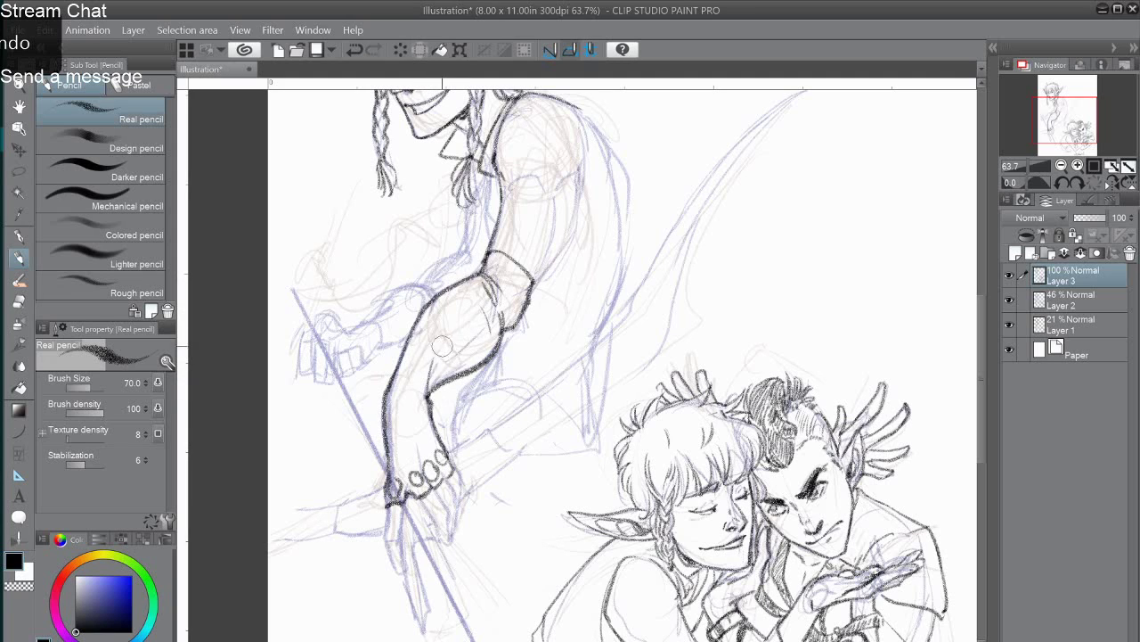
{"action": "left_click_drag", "start_coordinate": [406, 382], "coordinate": [414, 393]}
Draw the back edge of the near upper arm from the shoulder to the elbow cuff in black.
{"action": "scroll", "coordinate": [581, 364], "scroll_direction": "down", "scroll_amount": 2}
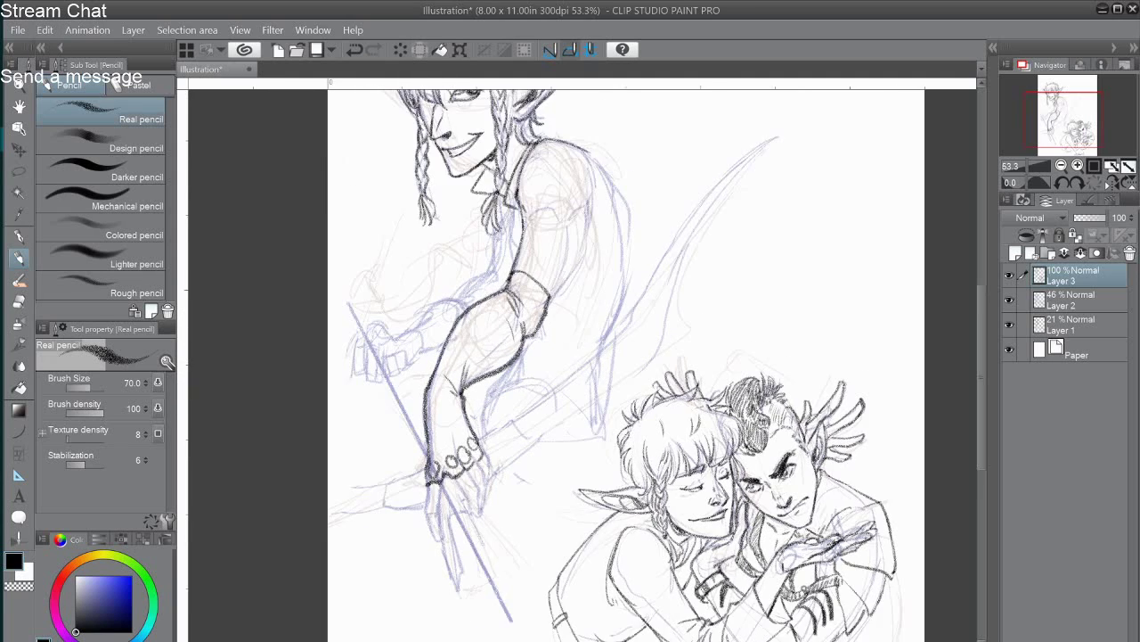
{"action": "scroll", "coordinate": [581, 364], "scroll_direction": "up", "scroll_amount": 2}
{"action": "scroll", "coordinate": [581, 363], "scroll_direction": "down", "scroll_amount": 2}
{"action": "left_click_drag", "start_coordinate": [448, 278], "coordinate": [457, 305]}
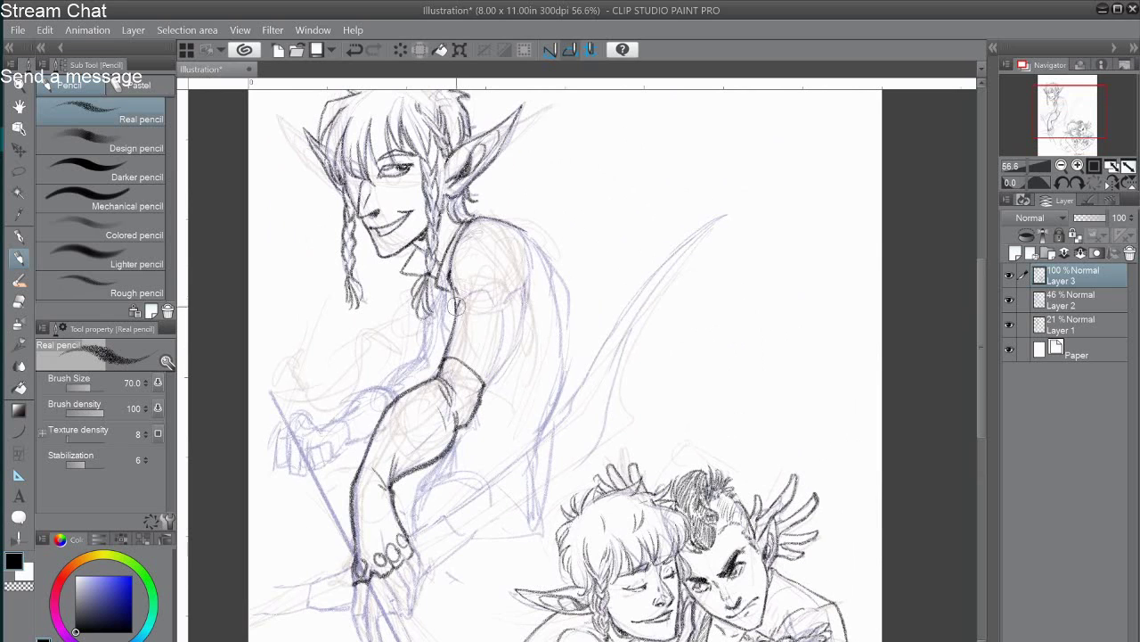
{"action": "mouse_move", "coordinate": [530, 225]}
{"action": "left_mouse_down"}
{"action": "mouse_move", "coordinate": [542, 271]}
{"action": "mouse_move", "coordinate": [513, 299]}
{"action": "left_mouse_up"}
{"action": "mouse_move", "coordinate": [466, 301]}
{"action": "left_mouse_down"}
{"action": "mouse_move", "coordinate": [516, 288]}
{"action": "mouse_move", "coordinate": [481, 385]}
{"action": "left_mouse_up"}
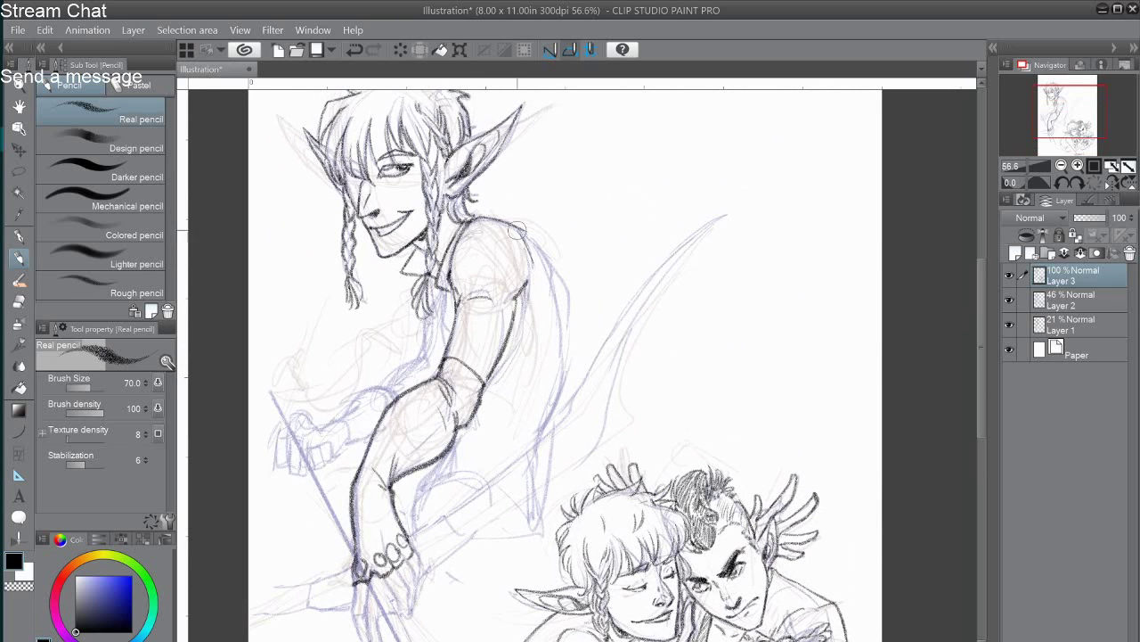
Flip the canvas view horizontally and draw the long curve of the upper figure's back in black.
{"action": "scroll", "coordinate": [786, 440], "scroll_direction": "down", "scroll_amount": 1}
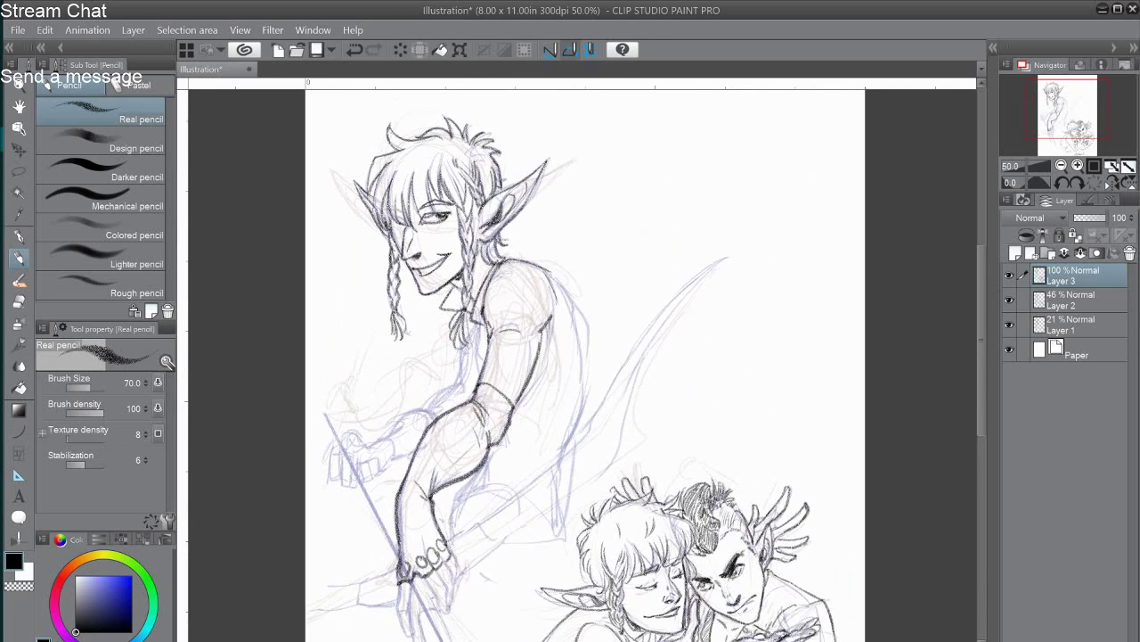
{"action": "left_click", "coordinate": [1113, 184]}
{"action": "left_click_drag", "start_coordinate": [748, 216], "coordinate": [675, 216]}
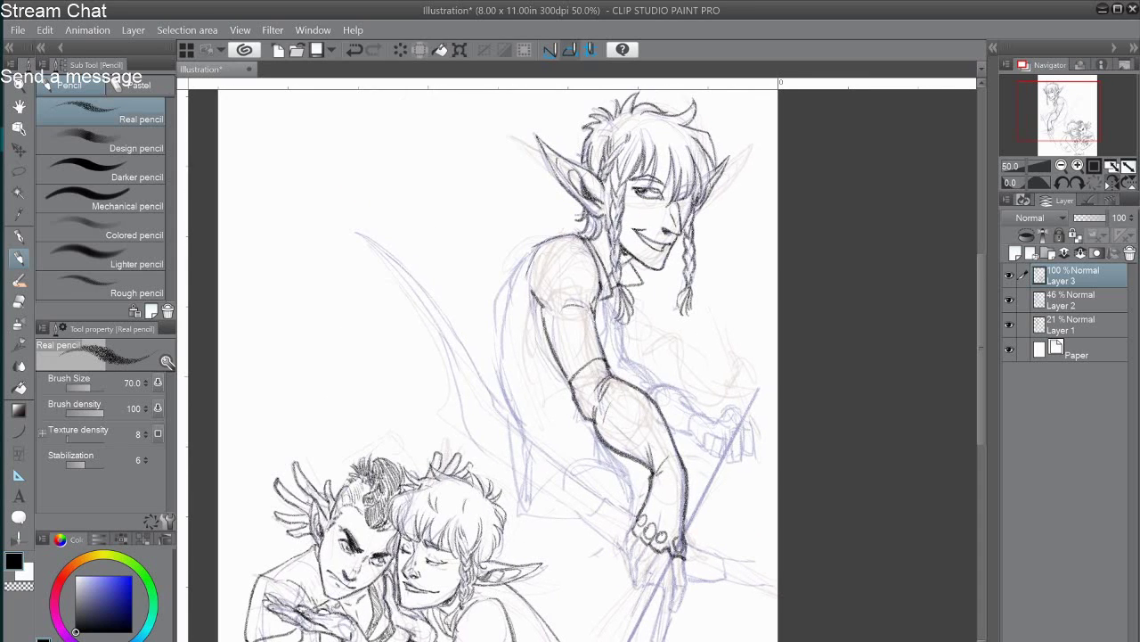
{"action": "mouse_move", "coordinate": [533, 249]}
{"action": "left_mouse_down"}
{"action": "mouse_move", "coordinate": [493, 367]}
{"action": "mouse_move", "coordinate": [513, 420]}
{"action": "left_mouse_up"}
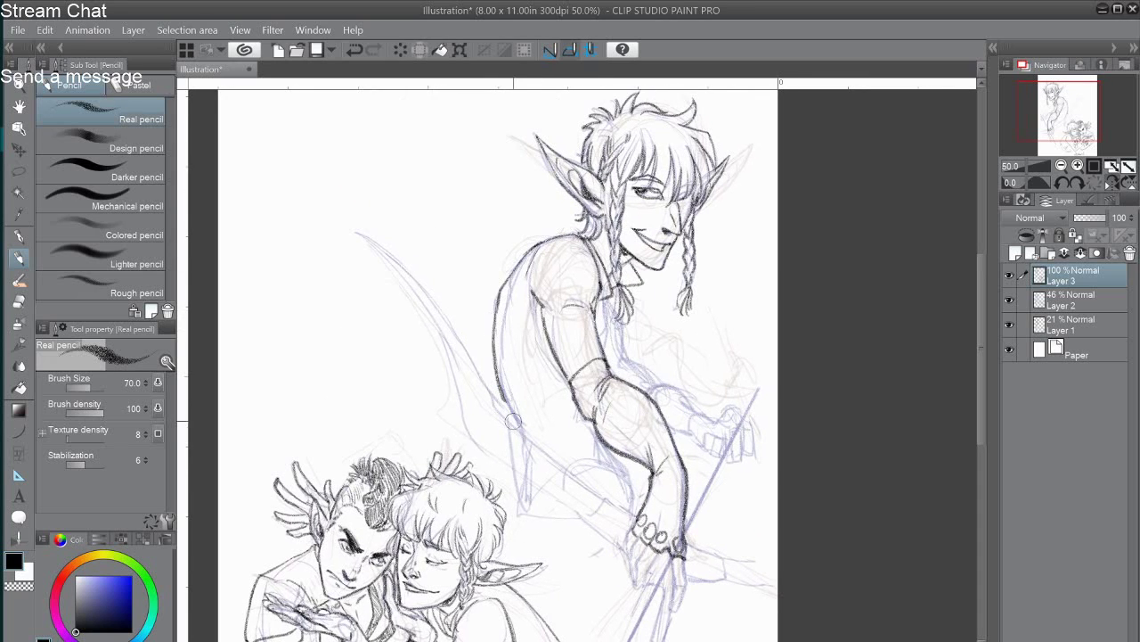
Draw the torso's front edge and the far arm with its closed hand, and hatch the hand's dark areas.
{"action": "mouse_move", "coordinate": [621, 324]}
{"action": "left_mouse_down"}
{"action": "mouse_move", "coordinate": [625, 358]}
{"action": "mouse_move", "coordinate": [700, 415]}
{"action": "mouse_move", "coordinate": [702, 451]}
{"action": "mouse_move", "coordinate": [720, 438]}
{"action": "mouse_move", "coordinate": [718, 456]}
{"action": "mouse_move", "coordinate": [741, 460]}
{"action": "mouse_move", "coordinate": [721, 456]}
{"action": "left_mouse_up"}
{"action": "key", "text": "ctrl+z"}
{"action": "key", "text": "ctrl+z"}
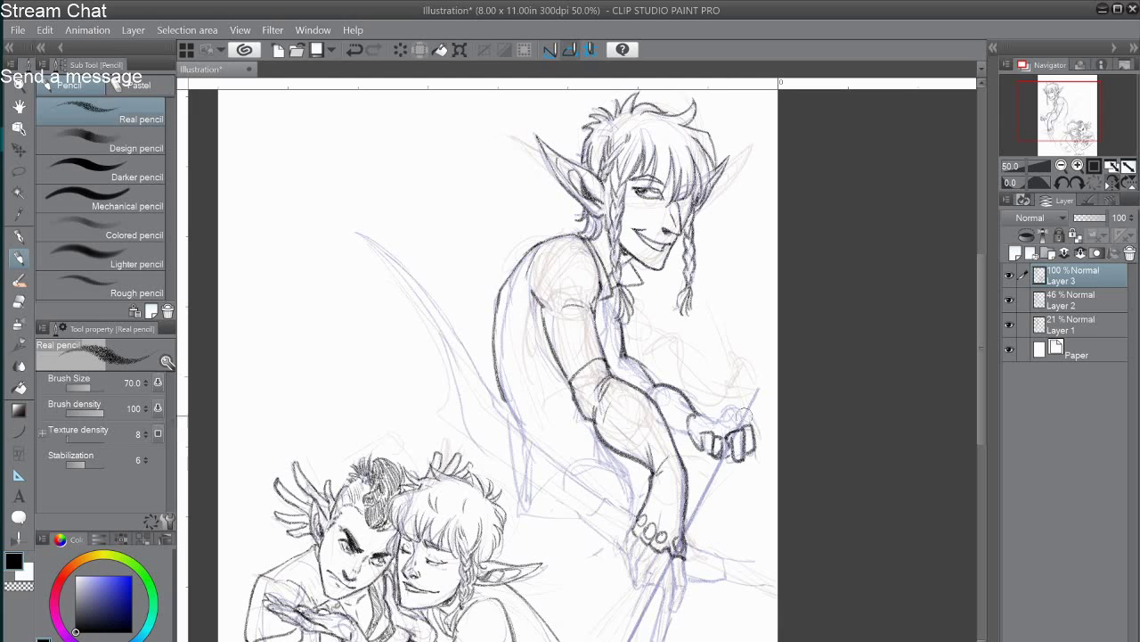
{"action": "mouse_move", "coordinate": [750, 410]}
{"action": "left_mouse_down"}
{"action": "mouse_move", "coordinate": [720, 419]}
{"action": "mouse_move", "coordinate": [736, 411]}
{"action": "mouse_move", "coordinate": [726, 417]}
{"action": "mouse_move", "coordinate": [732, 368]}
{"action": "mouse_move", "coordinate": [738, 444]}
{"action": "mouse_move", "coordinate": [748, 427]}
{"action": "mouse_move", "coordinate": [680, 422]}
{"action": "left_mouse_up"}
{"action": "mouse_move", "coordinate": [690, 418]}
{"action": "left_mouse_down"}
{"action": "mouse_move", "coordinate": [683, 436]}
{"action": "mouse_move", "coordinate": [731, 424]}
{"action": "mouse_move", "coordinate": [739, 438]}
{"action": "left_mouse_up"}
{"action": "left_click_drag", "start_coordinate": [759, 426], "coordinate": [746, 453]}
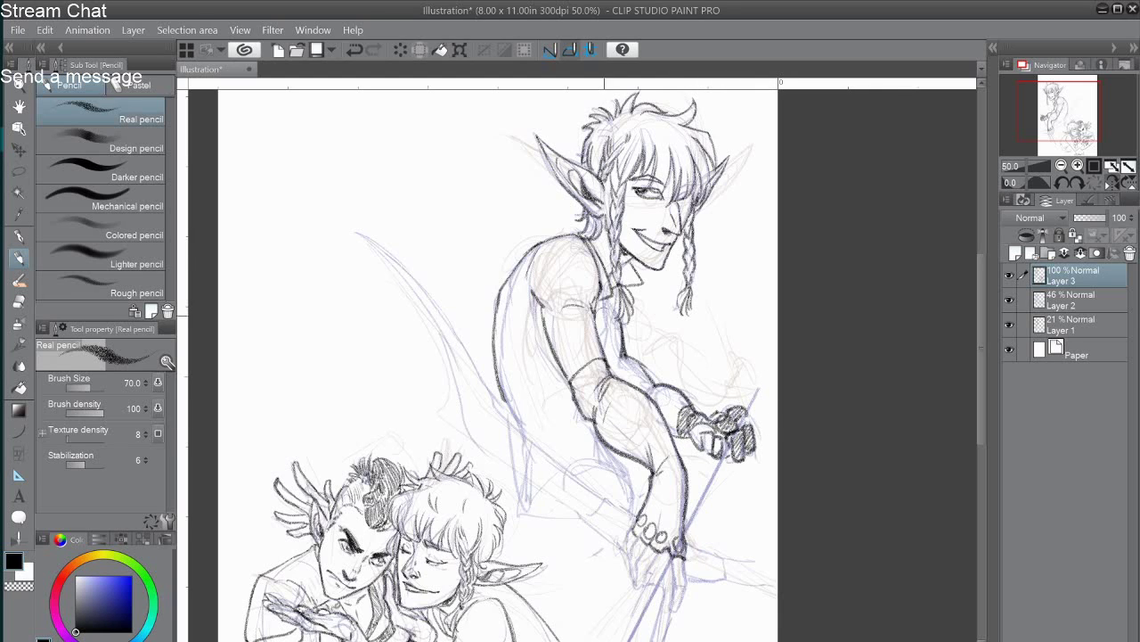
Draw the fold line at the waist and the banded sleeve hem around the near upper arm.
{"action": "mouse_move", "coordinate": [497, 389]}
{"action": "left_mouse_down"}
{"action": "mouse_move", "coordinate": [503, 407]}
{"action": "mouse_move", "coordinate": [560, 406]}
{"action": "left_mouse_up"}
{"action": "mouse_move", "coordinate": [598, 308]}
{"action": "left_mouse_down"}
{"action": "mouse_move", "coordinate": [608, 334]}
{"action": "mouse_move", "coordinate": [599, 321]}
{"action": "mouse_move", "coordinate": [546, 334]}
{"action": "mouse_move", "coordinate": [602, 322]}
{"action": "left_mouse_up"}
{"action": "key", "text": "ctrl+z"}
{"action": "mouse_move", "coordinate": [522, 300]}
{"action": "left_mouse_down"}
{"action": "mouse_move", "coordinate": [535, 319]}
{"action": "mouse_move", "coordinate": [465, 220]}
{"action": "left_mouse_up"}
{"action": "key", "text": "ctrl+z"}
{"action": "key", "text": "ctrl+z"}
Draw the near hand's fingers below the knuckles, including the long extended ones, in black.
{"action": "mouse_move", "coordinate": [618, 477]}
{"action": "left_mouse_down"}
{"action": "mouse_move", "coordinate": [622, 527]}
{"action": "mouse_move", "coordinate": [634, 524]}
{"action": "mouse_move", "coordinate": [615, 534]}
{"action": "left_mouse_up"}
{"action": "left_click_drag", "start_coordinate": [602, 458], "coordinate": [584, 498]}
{"action": "left_click_drag", "start_coordinate": [597, 485], "coordinate": [581, 511]}
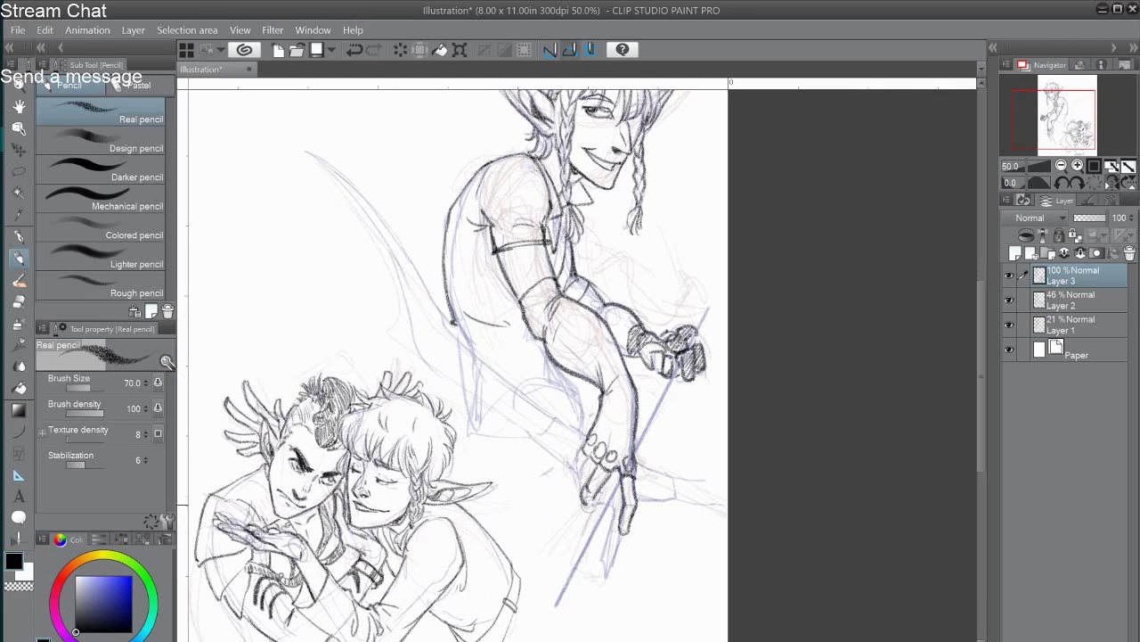
{"action": "mouse_move", "coordinate": [584, 449]}
{"action": "left_mouse_down"}
{"action": "mouse_move", "coordinate": [624, 468]}
{"action": "mouse_move", "coordinate": [606, 491]}
{"action": "mouse_move", "coordinate": [606, 567]}
{"action": "left_mouse_up"}
{"action": "left_click_drag", "start_coordinate": [611, 528], "coordinate": [617, 575]}
Rotate the canvas view and draw the bow's wrapped grip on both sides of the near hand in black.
{"action": "mouse_move", "coordinate": [700, 388]}
{"action": "left_mouse_down"}
{"action": "mouse_move", "coordinate": [685, 305]}
{"action": "mouse_move", "coordinate": [649, 266]}
{"action": "left_mouse_up"}
{"action": "mouse_move", "coordinate": [699, 337]}
{"action": "left_mouse_down"}
{"action": "mouse_move", "coordinate": [668, 358]}
{"action": "mouse_move", "coordinate": [679, 383]}
{"action": "left_mouse_up"}
{"action": "mouse_move", "coordinate": [693, 363]}
{"action": "left_mouse_down"}
{"action": "mouse_move", "coordinate": [710, 373]}
{"action": "mouse_move", "coordinate": [719, 364]}
{"action": "left_mouse_up"}
{"action": "mouse_move", "coordinate": [749, 300]}
{"action": "left_mouse_down"}
{"action": "mouse_move", "coordinate": [770, 278]}
{"action": "mouse_move", "coordinate": [797, 282]}
{"action": "mouse_move", "coordinate": [784, 311]}
{"action": "mouse_move", "coordinate": [792, 306]}
{"action": "mouse_move", "coordinate": [770, 306]}
{"action": "mouse_move", "coordinate": [786, 296]}
{"action": "mouse_move", "coordinate": [779, 260]}
{"action": "mouse_move", "coordinate": [804, 269]}
{"action": "left_mouse_up"}
{"action": "key", "text": "ctrl+z"}
{"action": "key", "text": "ctrl+z"}
{"action": "key", "text": "ctrl+z"}
{"action": "left_click_drag", "start_coordinate": [804, 269], "coordinate": [806, 277]}
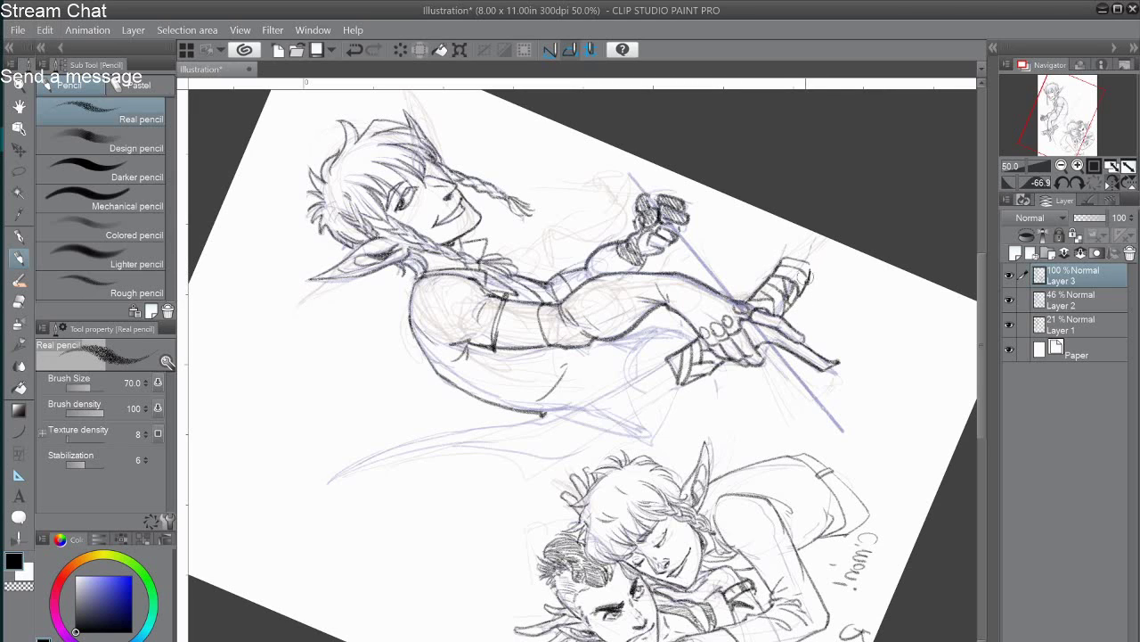
{"action": "mouse_move", "coordinate": [651, 356]}
{"action": "left_mouse_down"}
{"action": "mouse_move", "coordinate": [673, 392]}
{"action": "mouse_move", "coordinate": [659, 389]}
{"action": "left_mouse_up"}
{"action": "mouse_move", "coordinate": [784, 471]}
{"action": "left_mouse_down"}
{"action": "mouse_move", "coordinate": [685, 574]}
{"action": "mouse_move", "coordinate": [602, 607]}
{"action": "mouse_move", "coordinate": [473, 591]}
{"action": "left_mouse_up"}
Erase the near forearm's contours with the hard eraser and redraw both edges with the pencil.
{"action": "left_click", "coordinate": [20, 298]}
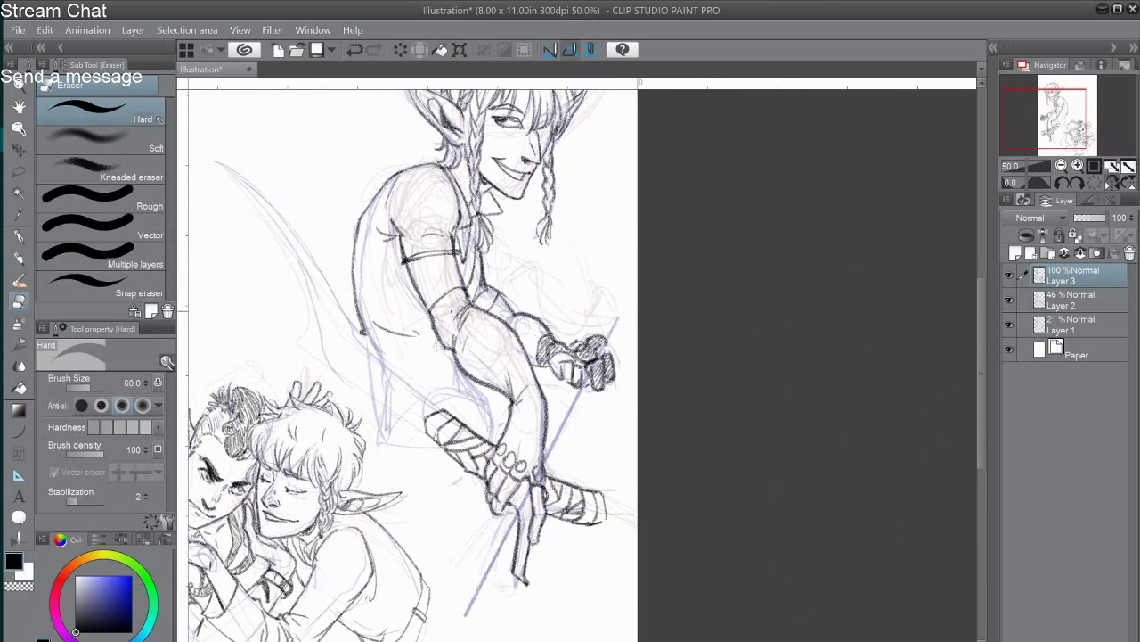
{"action": "mouse_move", "coordinate": [474, 308]}
{"action": "left_mouse_down"}
{"action": "mouse_move", "coordinate": [508, 329]}
{"action": "mouse_move", "coordinate": [540, 385]}
{"action": "left_mouse_up"}
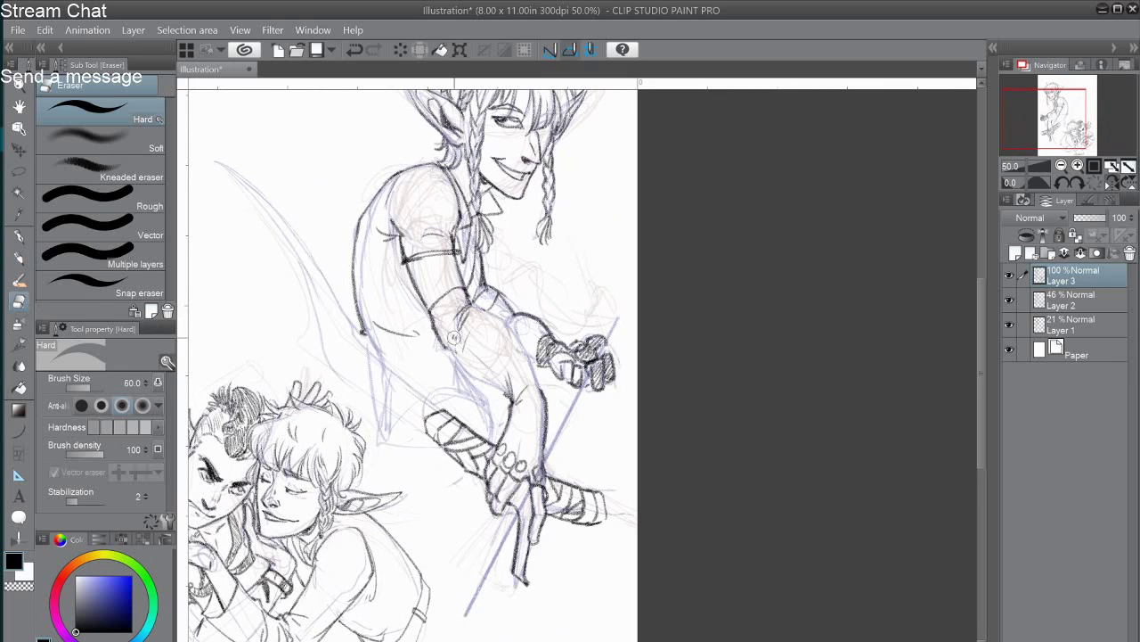
{"action": "key", "text": "p"}
{"action": "left_click_drag", "start_coordinate": [469, 300], "coordinate": [542, 392]}
{"action": "left_click_drag", "start_coordinate": [446, 346], "coordinate": [508, 397]}
Draw the long bow limb from its thin tip down to the wrapped grip in black.
{"action": "scroll", "coordinate": [508, 397], "scroll_direction": "down", "scroll_amount": 3}
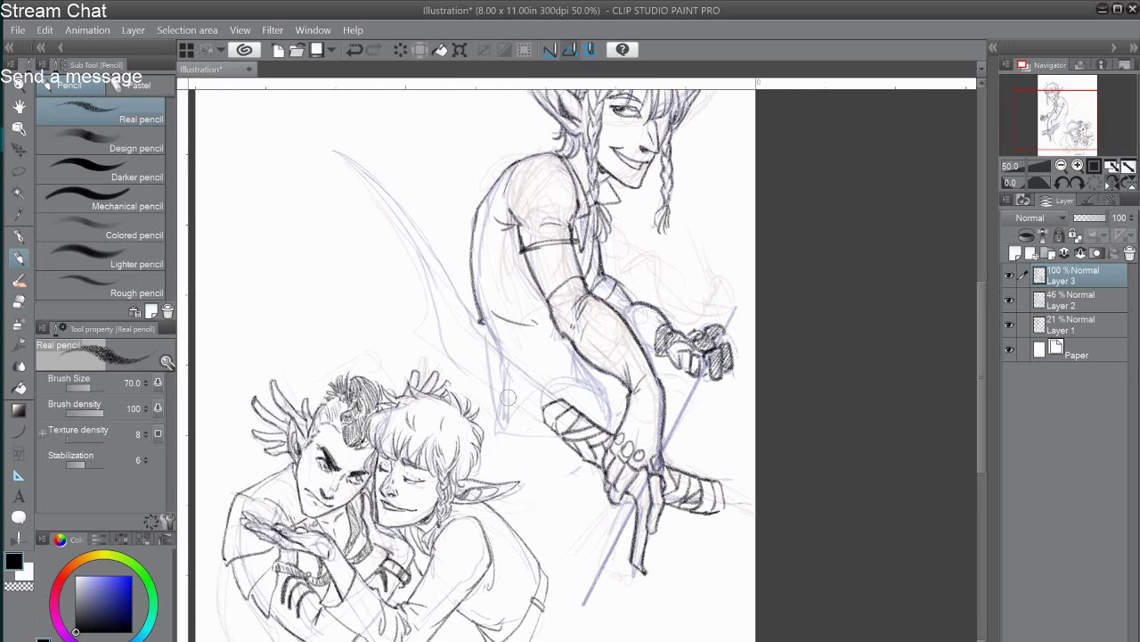
{"action": "scroll", "coordinate": [508, 397], "scroll_direction": "up", "scroll_amount": 3}
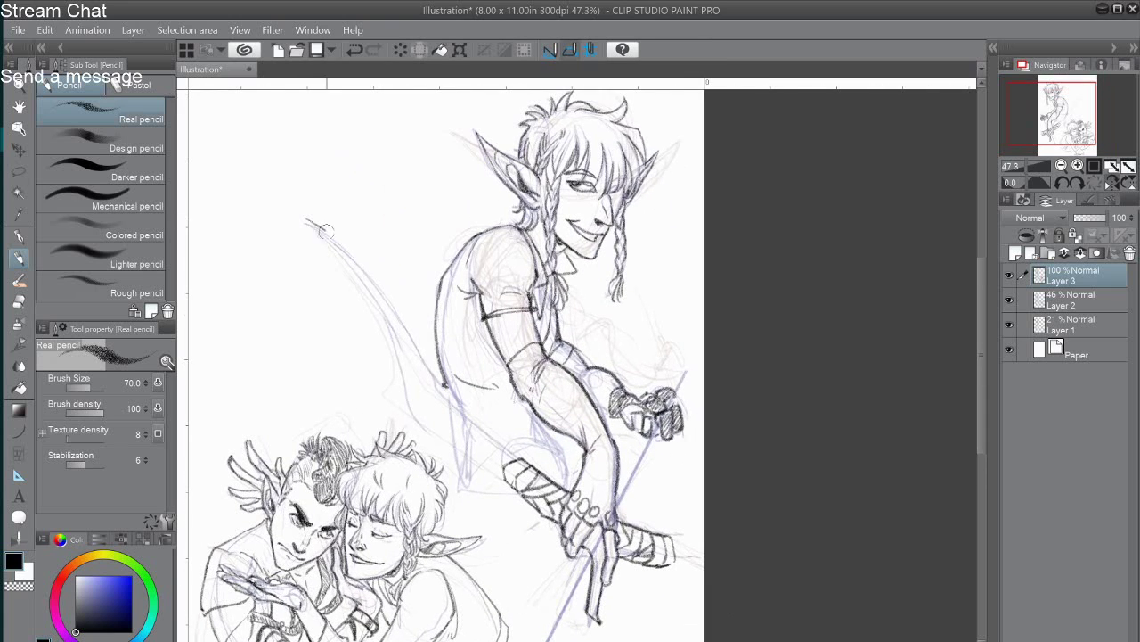
{"action": "mouse_move", "coordinate": [325, 231]}
{"action": "left_mouse_down"}
{"action": "mouse_move", "coordinate": [418, 354]}
{"action": "mouse_move", "coordinate": [526, 463]}
{"action": "mouse_move", "coordinate": [406, 374]}
{"action": "mouse_move", "coordinate": [412, 402]}
{"action": "left_mouse_up"}
{"action": "key", "text": "ctrl+z"}
{"action": "mouse_move", "coordinate": [383, 314]}
{"action": "left_mouse_down"}
{"action": "mouse_move", "coordinate": [443, 454]}
{"action": "mouse_move", "coordinate": [440, 434]}
{"action": "mouse_move", "coordinate": [506, 477]}
{"action": "left_mouse_up"}
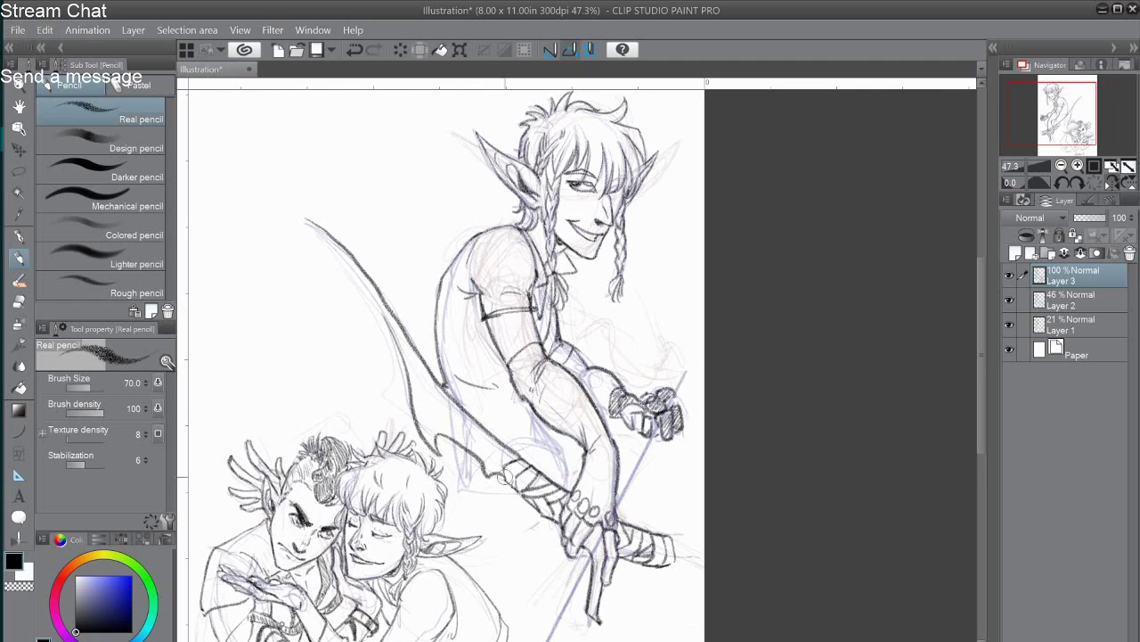
Add the notched edges where the bow limb widens and the curved lines behind the near forearm beside the grip.
{"action": "left_click_drag", "start_coordinate": [435, 444], "coordinate": [436, 424]}
{"action": "left_click_drag", "start_coordinate": [485, 466], "coordinate": [476, 440]}
{"action": "left_click_drag", "start_coordinate": [673, 357], "coordinate": [675, 308]}
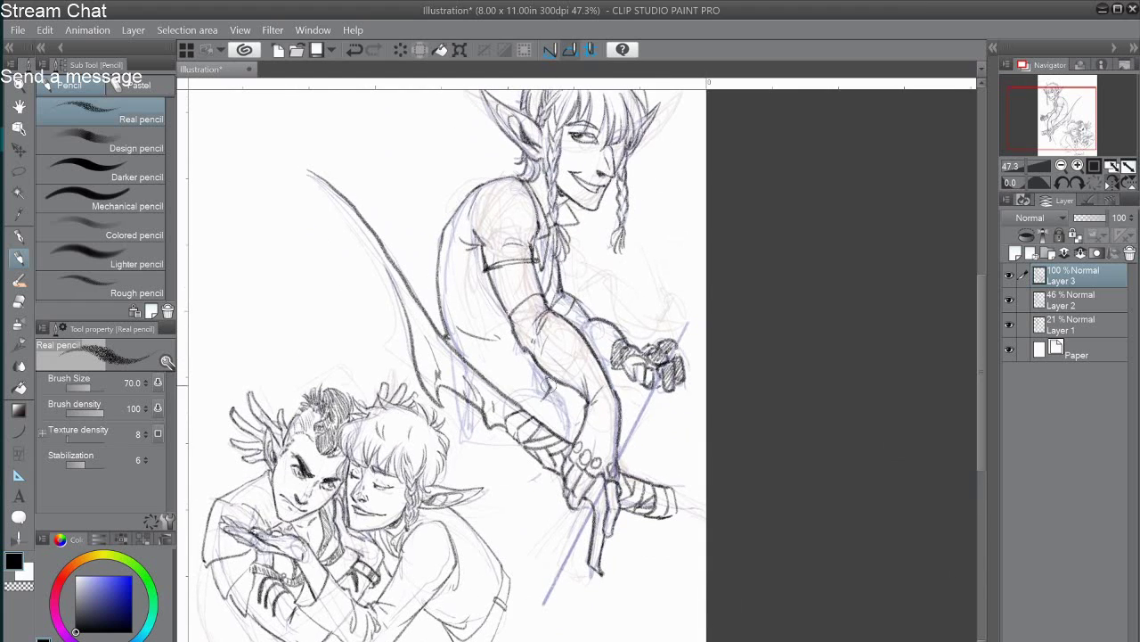
{"action": "mouse_move", "coordinate": [547, 388]}
{"action": "left_mouse_down"}
{"action": "mouse_move", "coordinate": [526, 412]}
{"action": "mouse_move", "coordinate": [561, 434]}
{"action": "mouse_move", "coordinate": [550, 437]}
{"action": "left_mouse_up"}
{"action": "mouse_move", "coordinate": [640, 390]}
{"action": "left_mouse_down"}
{"action": "mouse_move", "coordinate": [588, 434]}
{"action": "mouse_move", "coordinate": [636, 375]}
{"action": "left_mouse_up"}
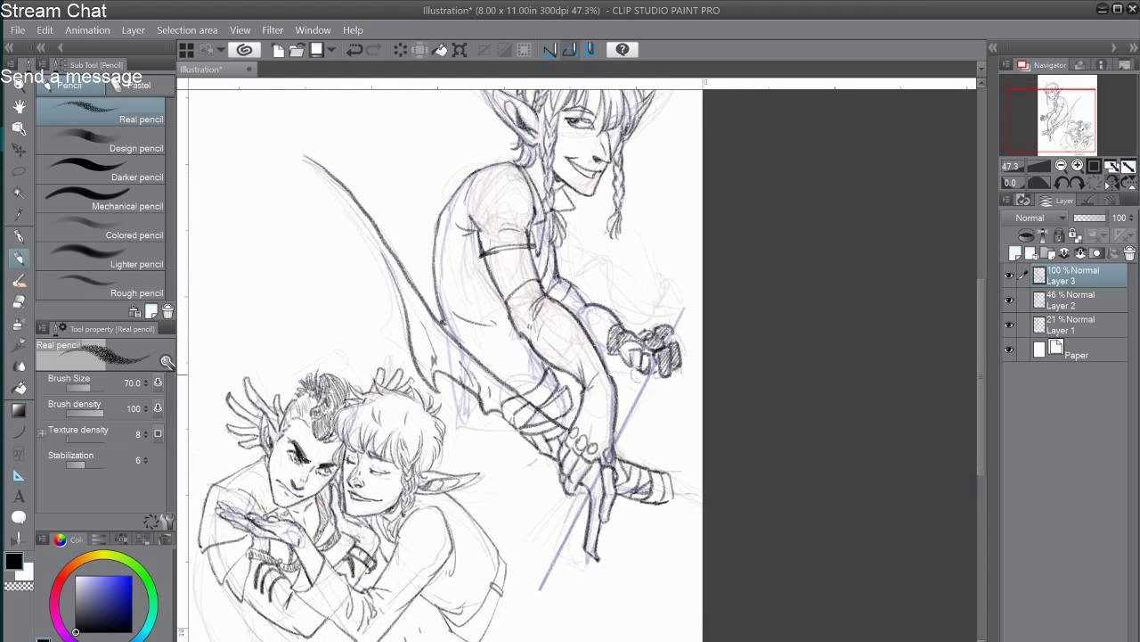
Set the pencil size to 15 and draw the straight black arrow shaft from the far hand past the near hand along the blue guide.
{"action": "key", "text": "bracketleft"}
{"action": "key", "text": "bracketleft"}
{"action": "key", "text": "bracketleft"}
{"action": "key", "text": "bracketleft"}
{"action": "key", "text": "bracketleft"}
{"action": "key", "text": "bracketleft"}
{"action": "key", "text": "bracketleft"}
{"action": "key", "text": "bracketleft"}
{"action": "key", "text": "bracketleft"}
{"action": "key", "text": "bracketright"}
{"action": "left_click", "coordinate": [685, 310]}
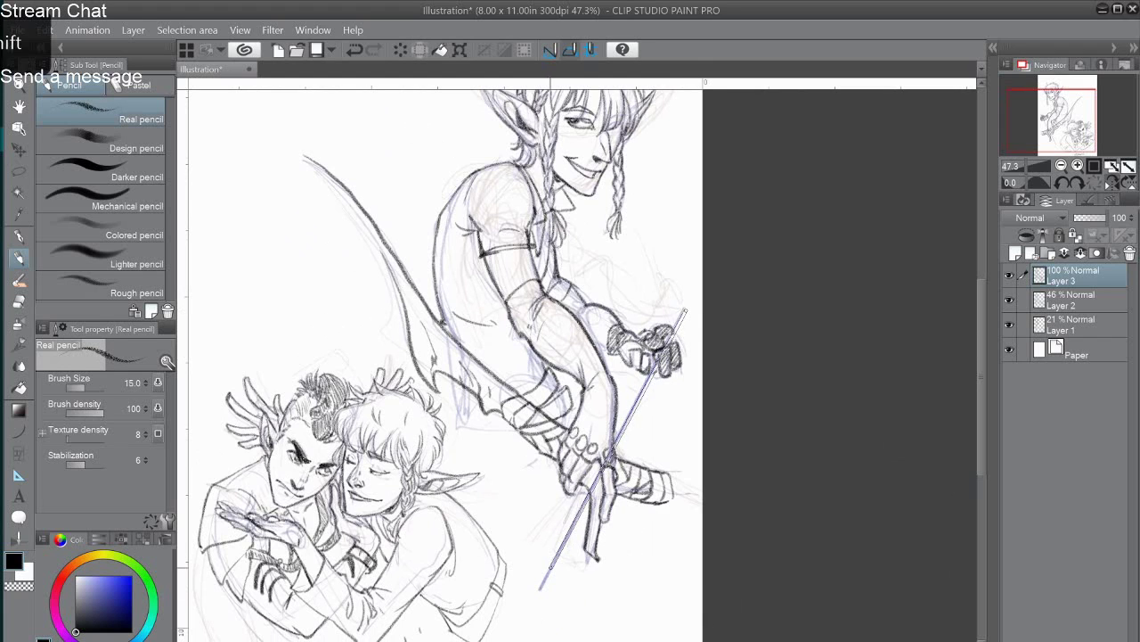
{"action": "left_click", "coordinate": [551, 567], "text": "shift"}
{"action": "left_click", "coordinate": [686, 312], "text": "shift"}
{"action": "left_click", "coordinate": [550, 566], "text": "shift"}
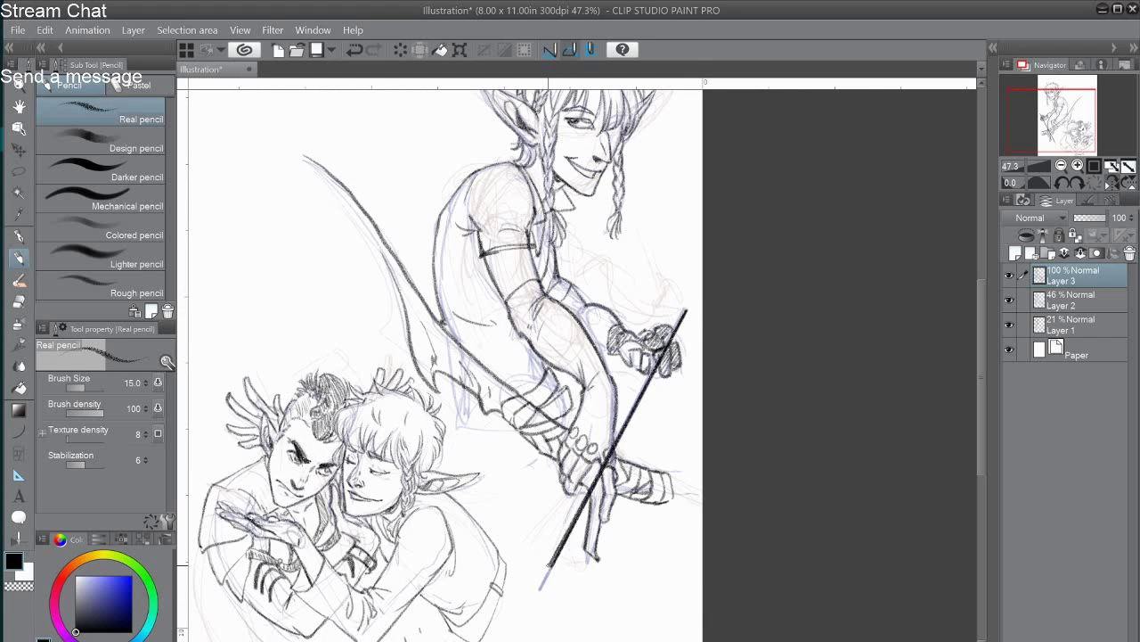
Thicken the arrow shaft with repeated straight pencil lines between its two ends, widening it toward the lower end.
{"action": "left_click", "coordinate": [687, 310]}
{"action": "left_click", "coordinate": [550, 567], "text": "shift"}
{"action": "left_click", "coordinate": [686, 311]}
{"action": "left_click", "coordinate": [552, 565], "text": "shift"}
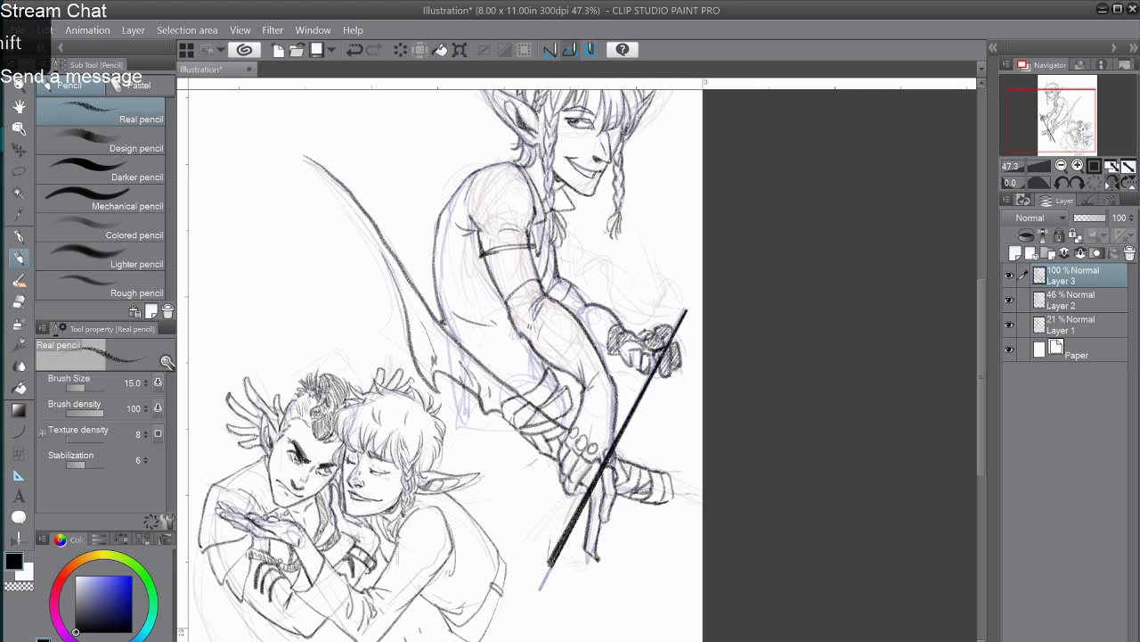
{"action": "left_click", "coordinate": [686, 311]}
{"action": "left_click", "coordinate": [552, 564], "text": "shift"}
{"action": "left_click", "coordinate": [686, 311]}
{"action": "left_click", "coordinate": [553, 565], "text": "shift"}
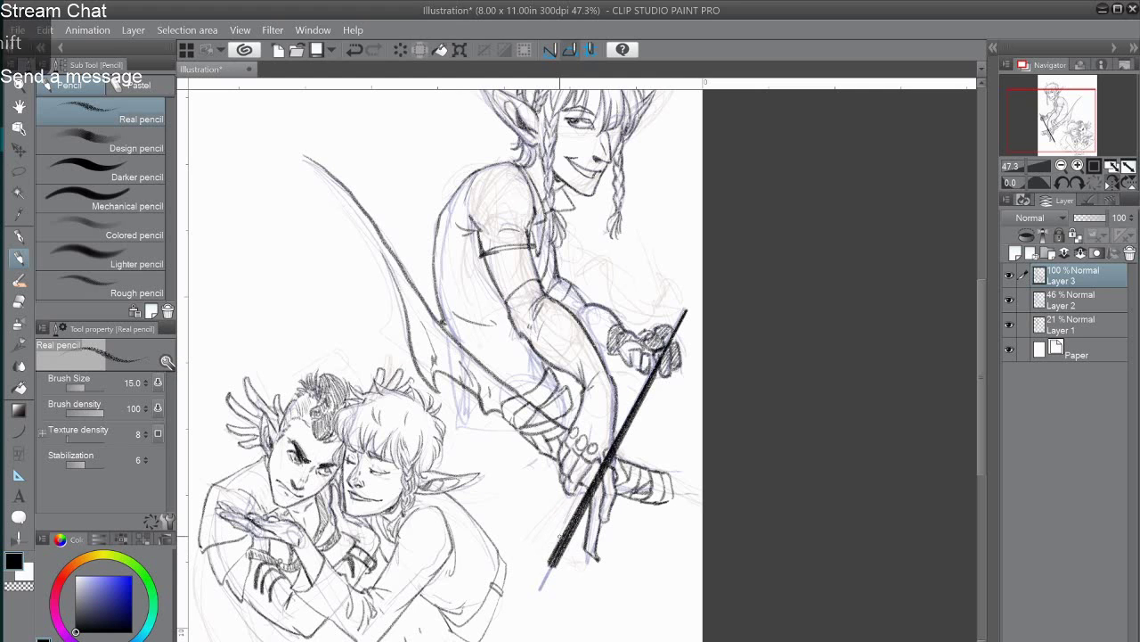
Set the pencil size to 30 and draw the feather fletching around the arrow's upper end above the far hand.
{"action": "scroll", "coordinate": [633, 395], "scroll_direction": "up", "scroll_amount": 4}
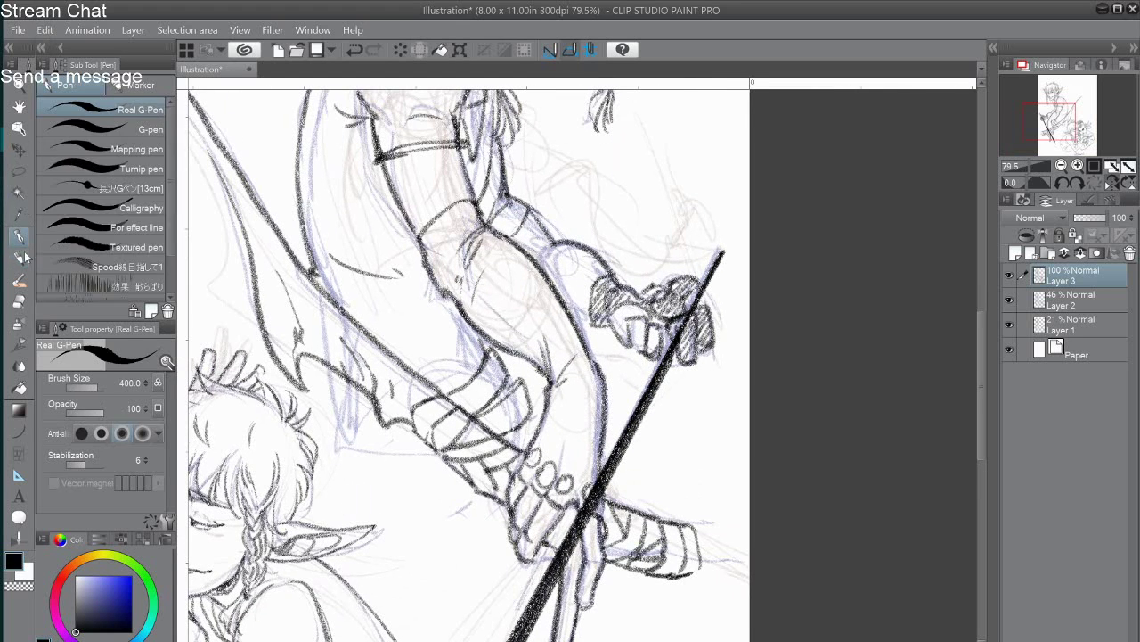
{"action": "key", "text": "]"}
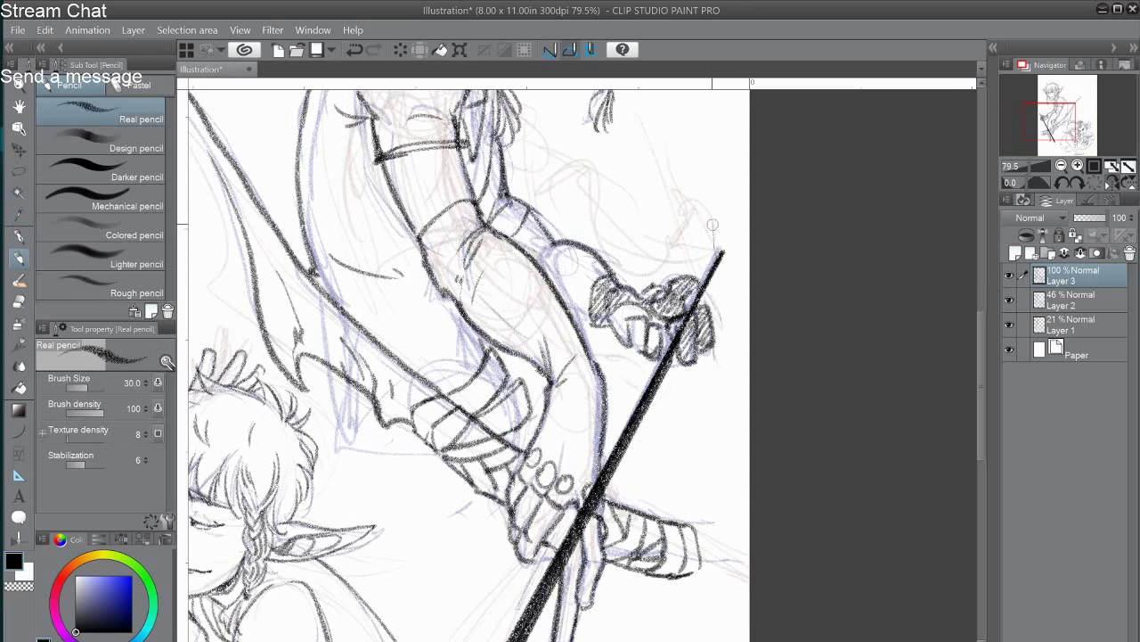
{"action": "key", "text": "ctrl+z"}
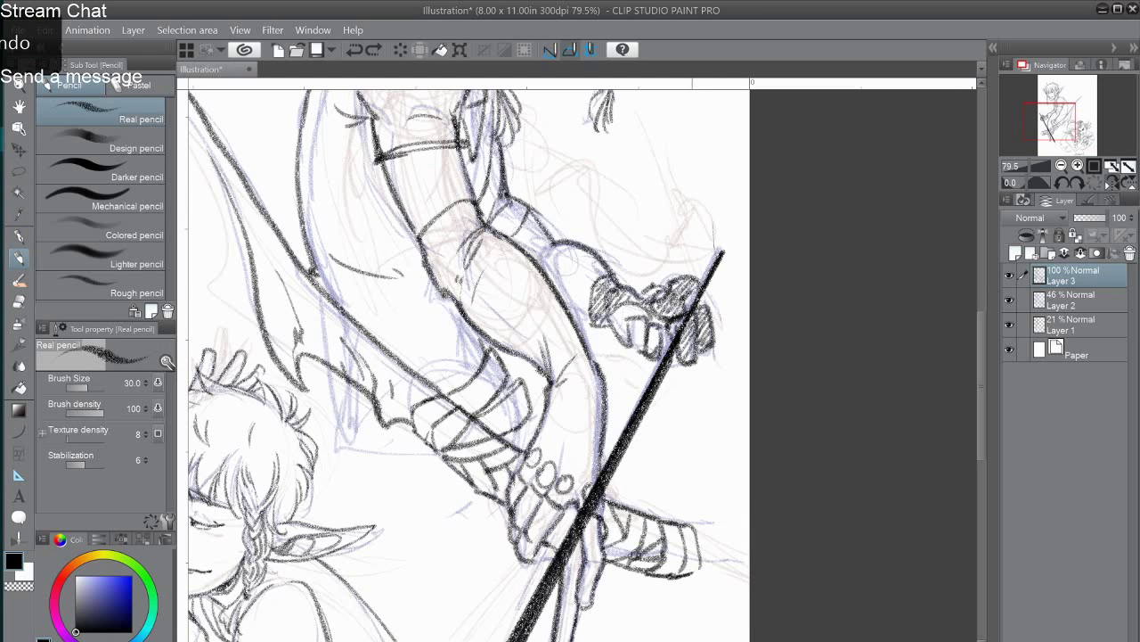
{"action": "left_click_drag", "start_coordinate": [694, 304], "coordinate": [719, 210]}
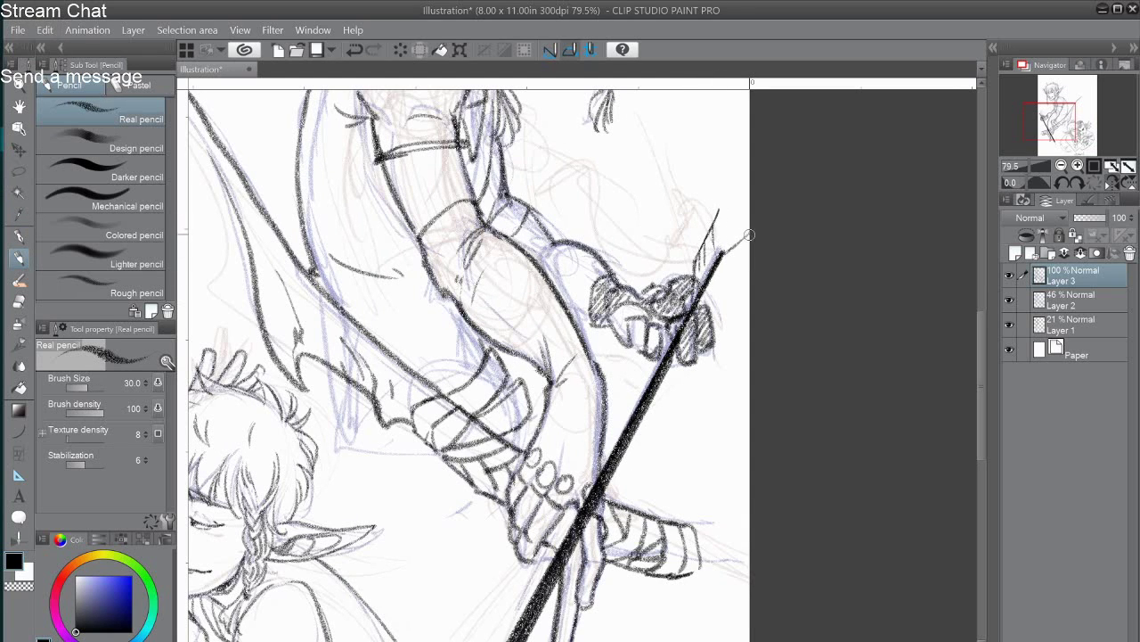
{"action": "left_click_drag", "start_coordinate": [704, 270], "coordinate": [747, 233]}
Hide Layer 2 and Layer 1 so only the black line art on Layer 3 shows.
{"action": "scroll", "coordinate": [554, 441], "scroll_direction": "down", "scroll_amount": 3}
{"action": "left_click_drag", "start_coordinate": [585, 261], "coordinate": [618, 321]}
{"action": "left_click", "coordinate": [1009, 300]}
{"action": "left_click", "coordinate": [1009, 325]}
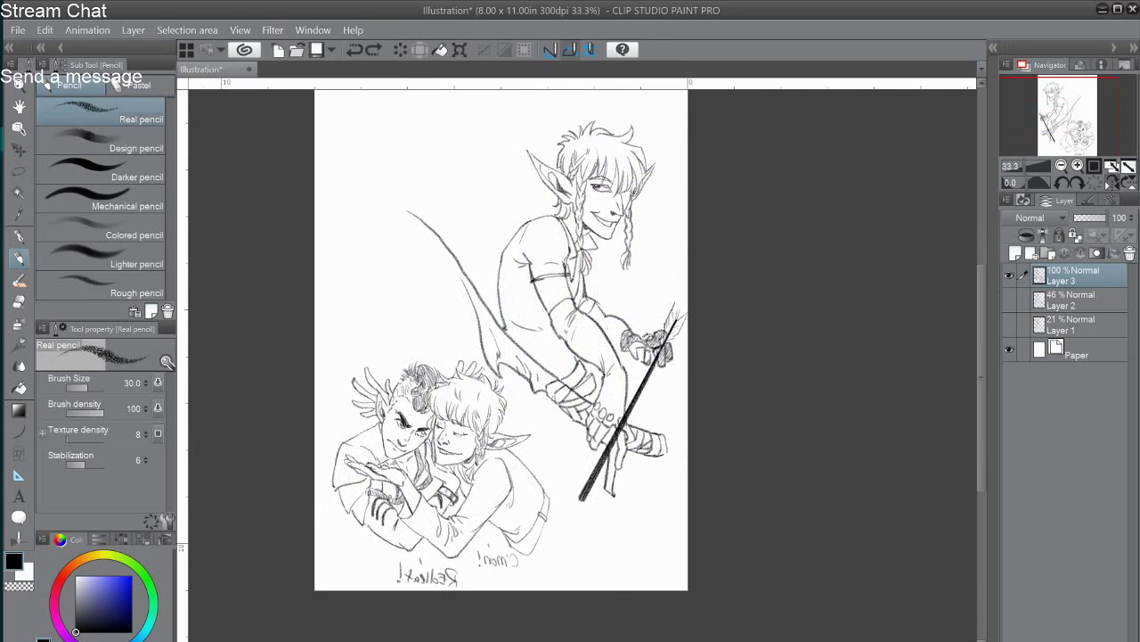
Strengthen the far forearm's outline and add the wrapped bandage bands from the elbow to the gloved hand.
{"action": "scroll", "coordinate": [580, 334], "scroll_direction": "up", "scroll_amount": 5}
{"action": "left_click_drag", "start_coordinate": [662, 381], "coordinate": [686, 374]}
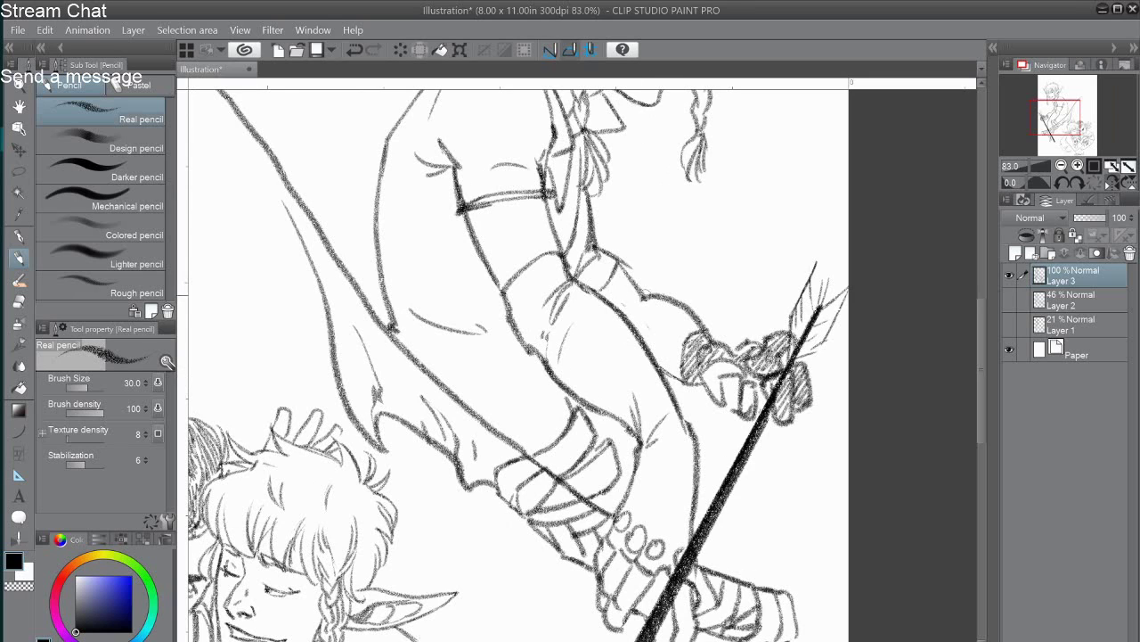
{"action": "mouse_move", "coordinate": [646, 295]}
{"action": "left_mouse_down"}
{"action": "mouse_move", "coordinate": [622, 259]}
{"action": "mouse_move", "coordinate": [602, 287]}
{"action": "mouse_move", "coordinate": [590, 284]}
{"action": "left_mouse_up"}
{"action": "left_click_drag", "start_coordinate": [702, 333], "coordinate": [682, 377]}
{"action": "left_click_drag", "start_coordinate": [681, 379], "coordinate": [713, 394]}
{"action": "mouse_move", "coordinate": [695, 335]}
{"action": "left_mouse_down"}
{"action": "mouse_move", "coordinate": [682, 380]}
{"action": "mouse_move", "coordinate": [662, 364]}
{"action": "left_mouse_up"}
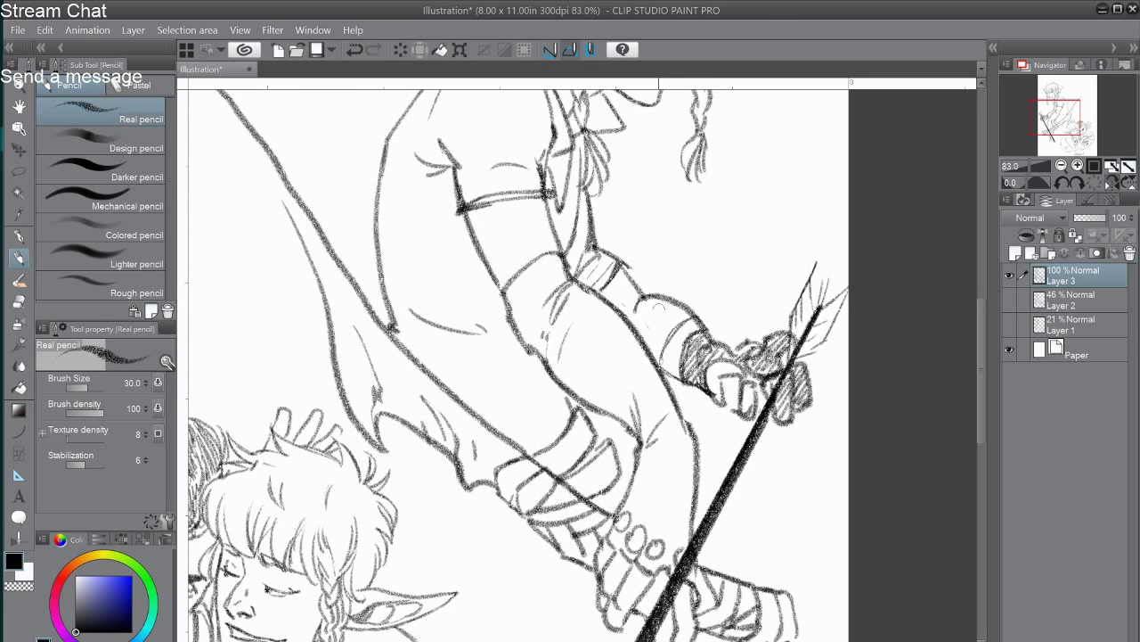
{"action": "mouse_move", "coordinate": [656, 303]}
{"action": "left_mouse_down"}
{"action": "mouse_move", "coordinate": [669, 358]}
{"action": "mouse_move", "coordinate": [638, 335]}
{"action": "mouse_move", "coordinate": [643, 365]}
{"action": "left_mouse_up"}
{"action": "mouse_move", "coordinate": [617, 328]}
{"action": "left_mouse_down"}
{"action": "mouse_move", "coordinate": [654, 281]}
{"action": "mouse_move", "coordinate": [612, 306]}
{"action": "mouse_move", "coordinate": [661, 403]}
{"action": "left_mouse_up"}
{"action": "scroll", "coordinate": [659, 312], "scroll_direction": "down", "scroll_amount": 3}
{"action": "key", "text": "ctrl+minus"}
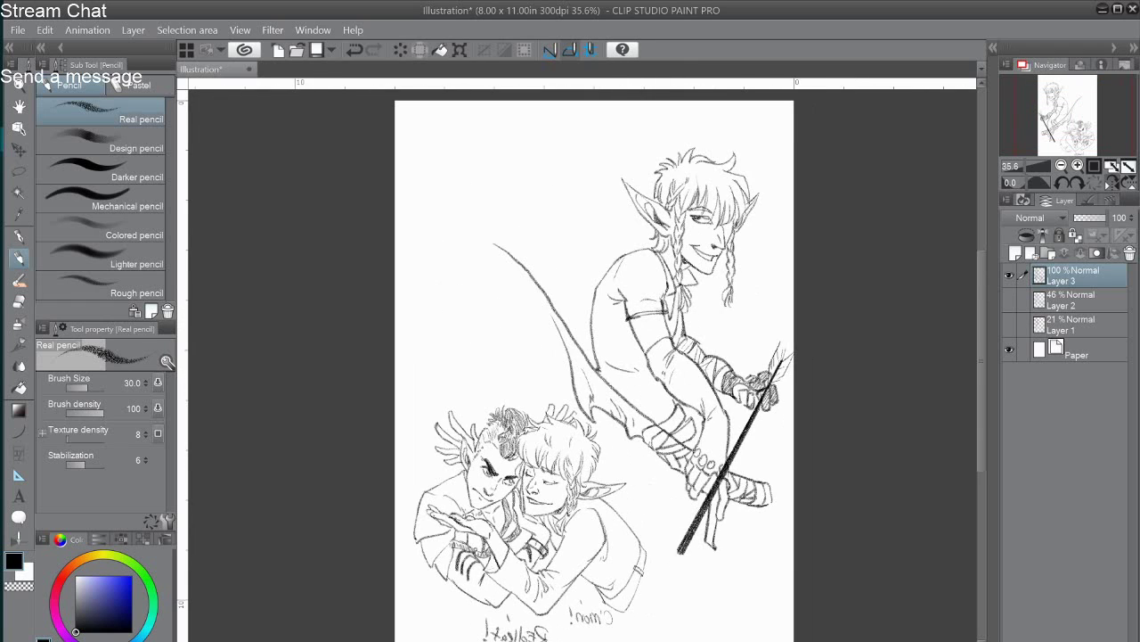
Set the pencil size to 50 and draw the large barbed, pointed arrowhead at the lower end of the shaft.
{"action": "key", "text": "ctrl+plus"}
{"action": "key", "text": "ctrl+plus"}
{"action": "mouse_move", "coordinate": [722, 606]}
{"action": "left_mouse_down"}
{"action": "mouse_move", "coordinate": [672, 336]}
{"action": "mouse_move", "coordinate": [682, 371]}
{"action": "left_mouse_up"}
{"action": "key", "text": "bracketright"}
{"action": "key", "text": "bracketright"}
{"action": "left_click_drag", "start_coordinate": [670, 330], "coordinate": [659, 423]}
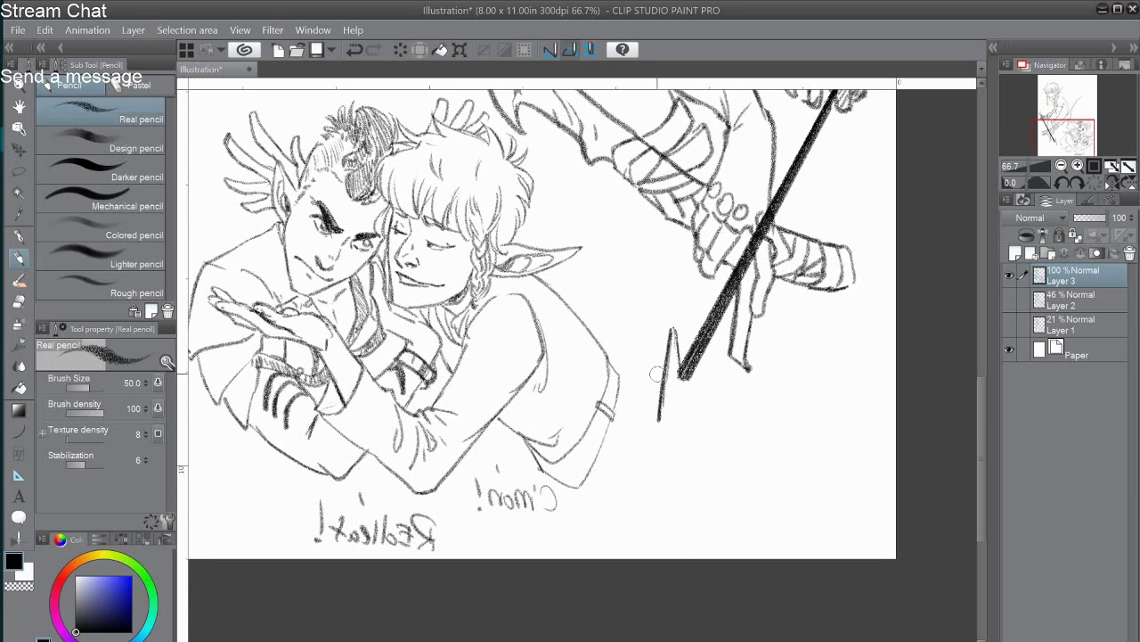
{"action": "mouse_move", "coordinate": [727, 356]}
{"action": "left_mouse_down"}
{"action": "mouse_move", "coordinate": [659, 425]}
{"action": "mouse_move", "coordinate": [678, 385]}
{"action": "left_mouse_up"}
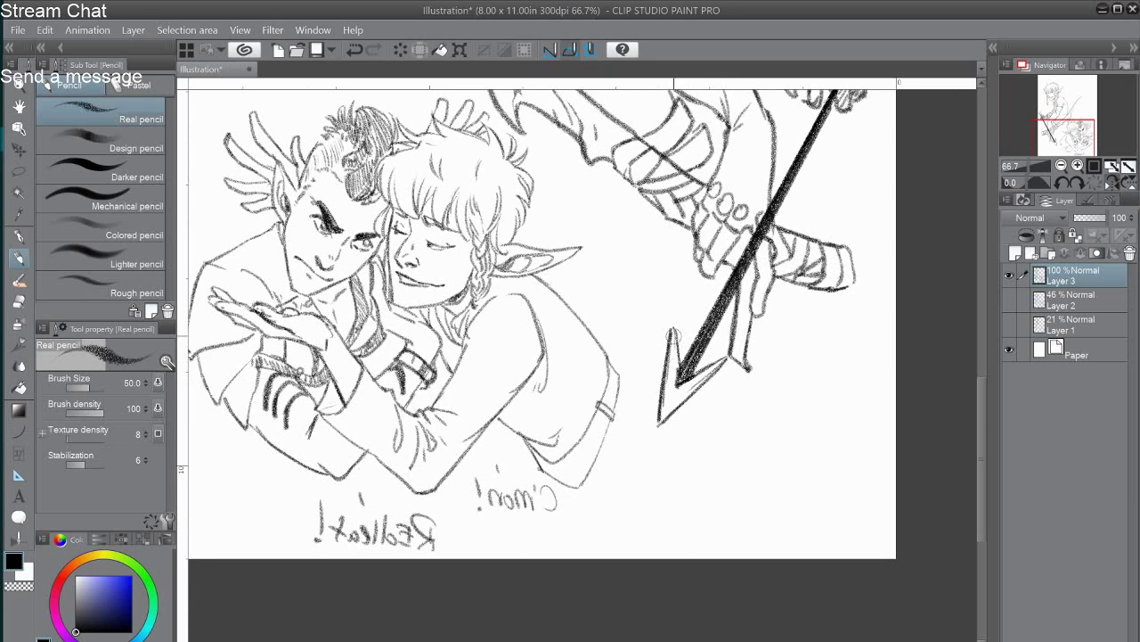
{"action": "mouse_move", "coordinate": [672, 327]}
{"action": "left_mouse_down"}
{"action": "mouse_move", "coordinate": [659, 425]}
{"action": "mouse_move", "coordinate": [723, 359]}
{"action": "left_mouse_up"}
{"action": "key", "text": "ctrl+minus"}
{"action": "key", "text": "ctrl+minus"}
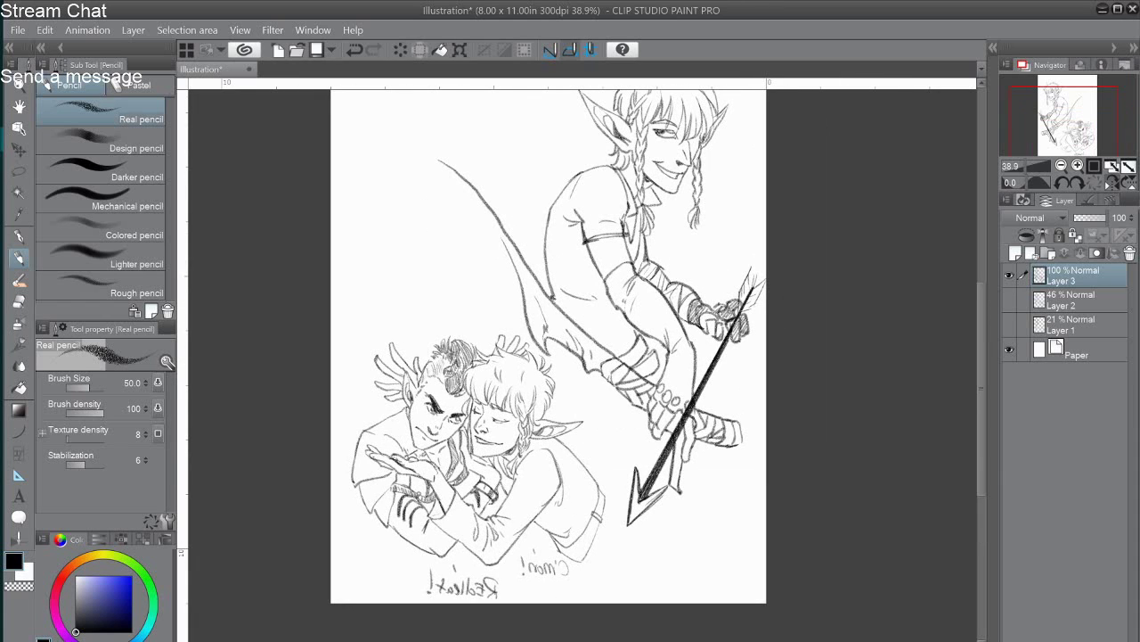
Flip the canvas view horizontally to restore its unmirrored orientation and view the whole page.
{"action": "left_click", "coordinate": [1111, 182]}
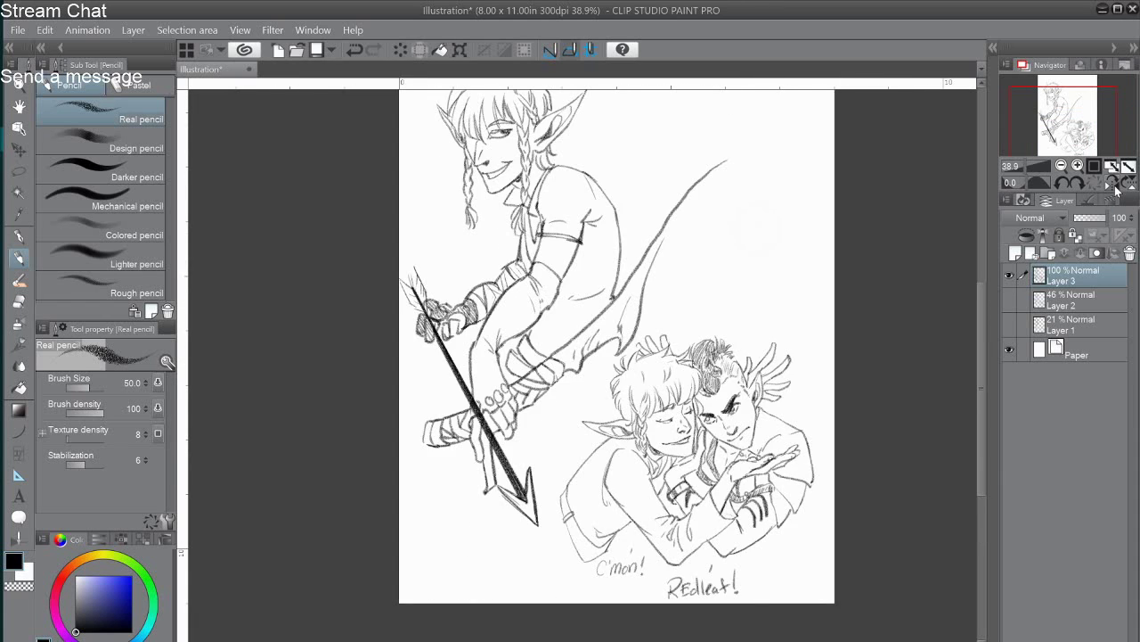
{"action": "key", "text": "ctrl+minus"}
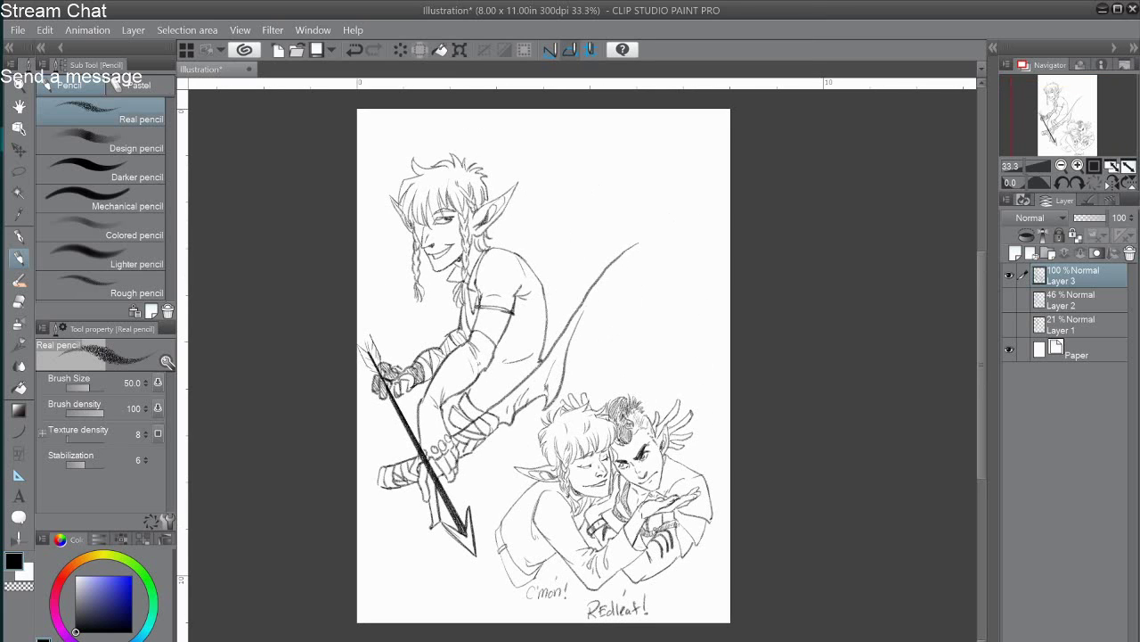
{"action": "left_click_drag", "start_coordinate": [1139, 36], "coordinate": [1139, 89]}
{"action": "key", "text": "super+d"}
{"action": "key", "text": "super+d"}
Handwrite the large title "Sae'el" in the empty upper area of the page beside the archer's head.
{"action": "scroll", "coordinate": [619, 219], "scroll_direction": "up", "scroll_amount": 2}
{"action": "scroll", "coordinate": [588, 187], "scroll_direction": "up", "scroll_amount": 1}
{"action": "left_click_drag", "start_coordinate": [557, 136], "coordinate": [512, 185]}
{"action": "left_click_drag", "start_coordinate": [583, 156], "coordinate": [605, 188]}
{"action": "key", "text": "ctrl+z"}
{"action": "mouse_move", "coordinate": [611, 169]}
{"action": "left_mouse_down"}
{"action": "mouse_move", "coordinate": [625, 158]}
{"action": "mouse_move", "coordinate": [634, 176]}
{"action": "left_mouse_up"}
{"action": "left_click_drag", "start_coordinate": [642, 138], "coordinate": [642, 145]}
{"action": "mouse_move", "coordinate": [658, 157]}
{"action": "left_mouse_down"}
{"action": "mouse_move", "coordinate": [669, 147]}
{"action": "mouse_move", "coordinate": [685, 166]}
{"action": "left_mouse_up"}
{"action": "left_click_drag", "start_coordinate": [695, 117], "coordinate": [709, 158]}
Underline the title "Sae'el" with a long curved stroke and handwrite "Redleaf" in quotation marks beneath it.
{"action": "left_click_drag", "start_coordinate": [506, 230], "coordinate": [716, 196]}
{"action": "key", "text": "ctrl+z"}
{"action": "left_click_drag", "start_coordinate": [535, 240], "coordinate": [534, 252]}
{"action": "left_click_drag", "start_coordinate": [540, 240], "coordinate": [539, 250]}
{"action": "mouse_move", "coordinate": [552, 243]}
{"action": "left_mouse_down"}
{"action": "mouse_move", "coordinate": [552, 262]}
{"action": "mouse_move", "coordinate": [564, 260]}
{"action": "left_mouse_up"}
{"action": "left_click_drag", "start_coordinate": [565, 253], "coordinate": [592, 255]}
{"action": "left_click_drag", "start_coordinate": [600, 235], "coordinate": [622, 250]}
{"action": "left_click_drag", "start_coordinate": [638, 223], "coordinate": [627, 249]}
{"action": "left_click_drag", "start_coordinate": [646, 219], "coordinate": [652, 227]}
{"action": "scroll", "coordinate": [652, 334], "scroll_direction": "down", "scroll_amount": 2}
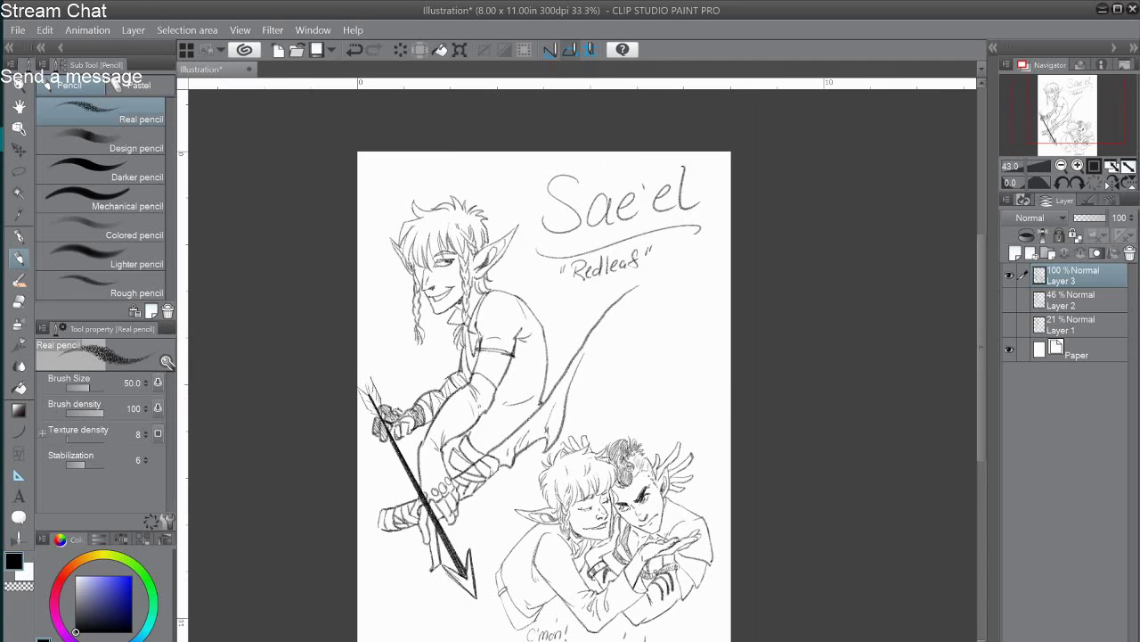
{"action": "left_click_drag", "start_coordinate": [652, 334], "coordinate": [589, 268]}
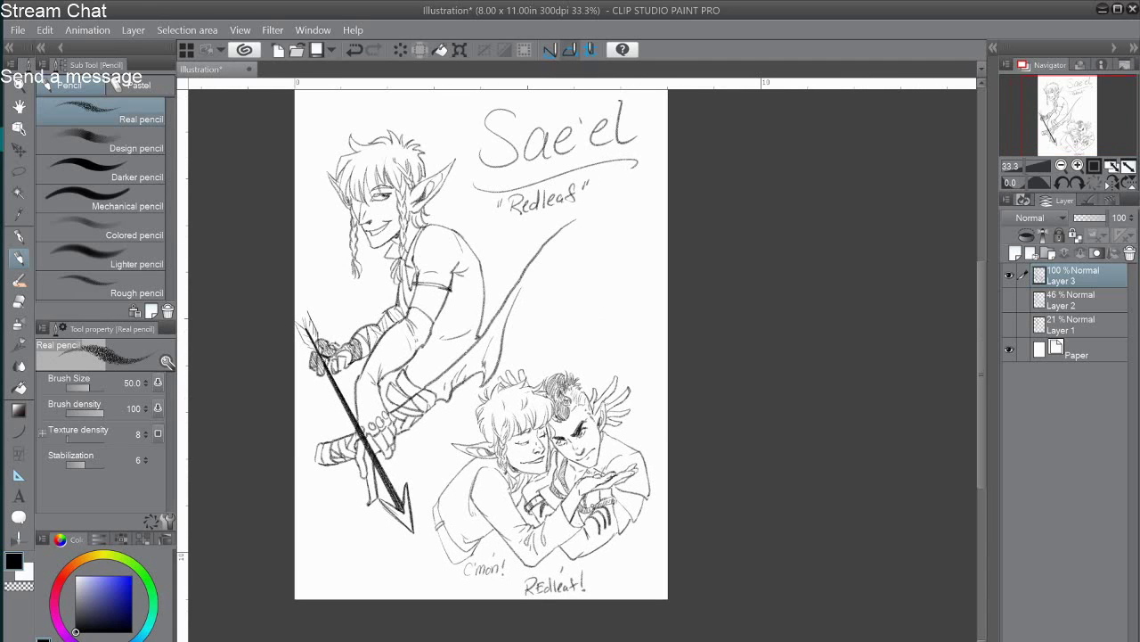